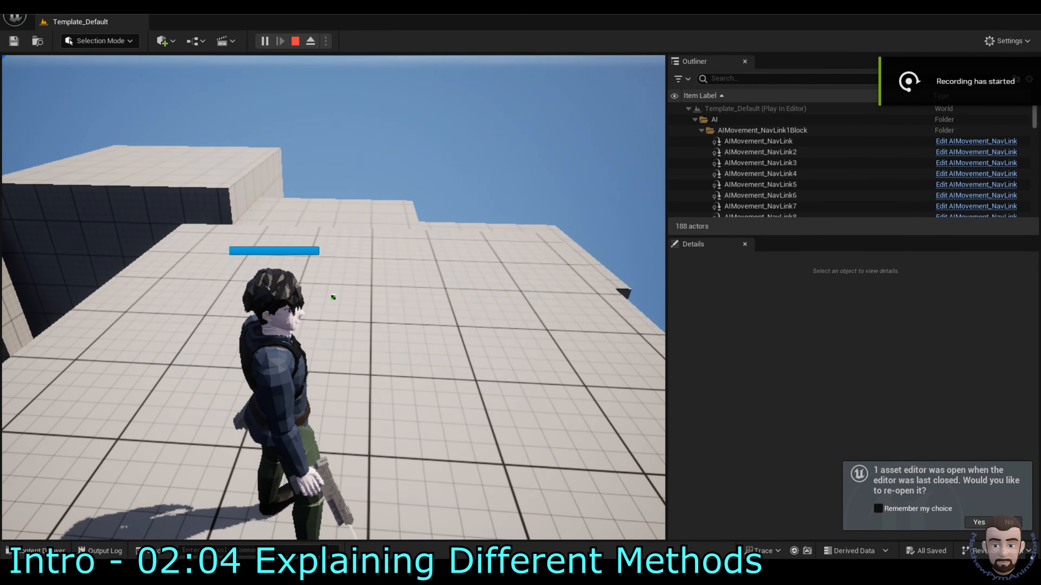
key(w)
key(w)
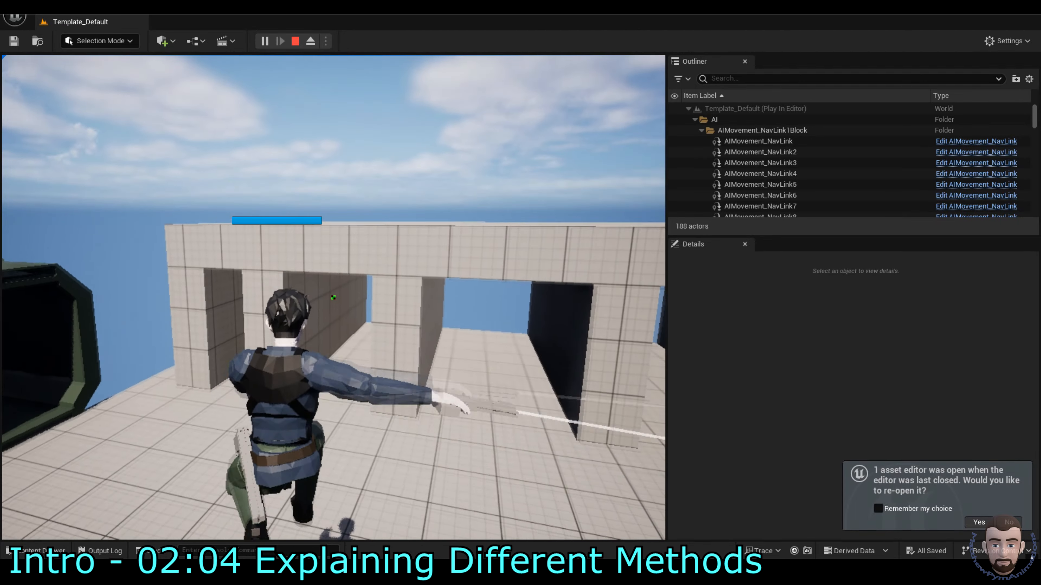
key(w)
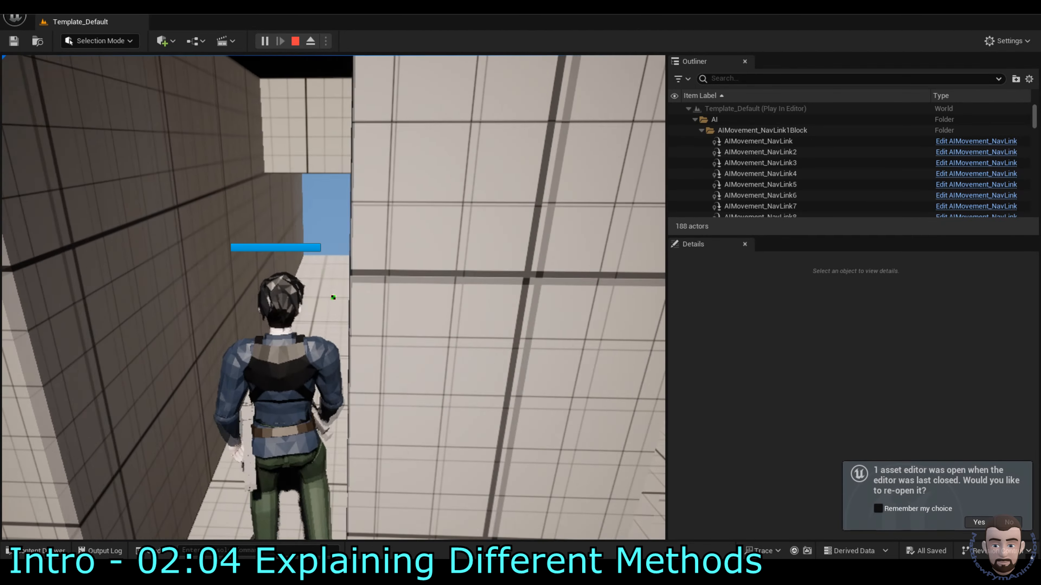
key(w)
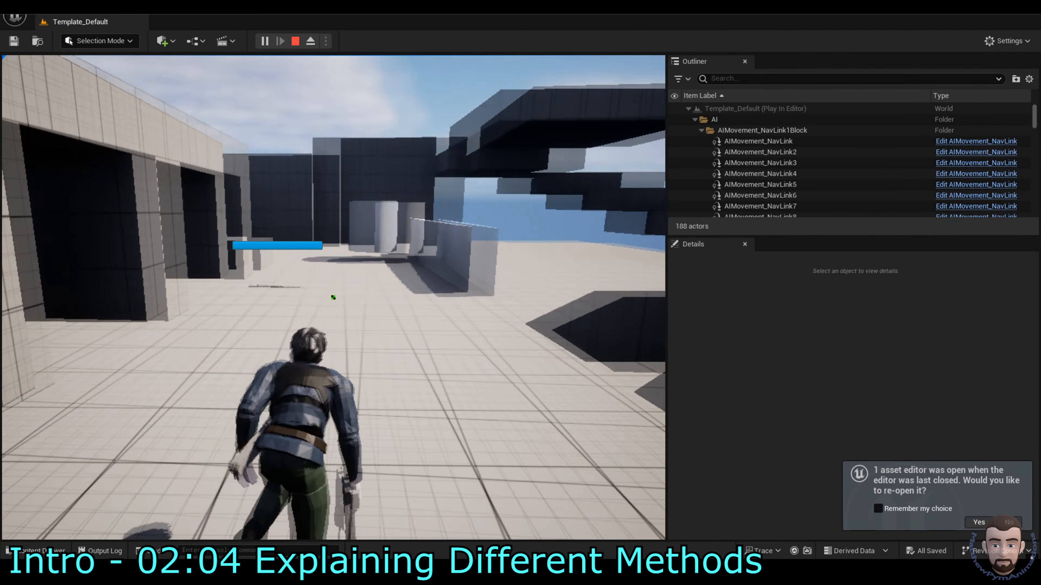
key(w)
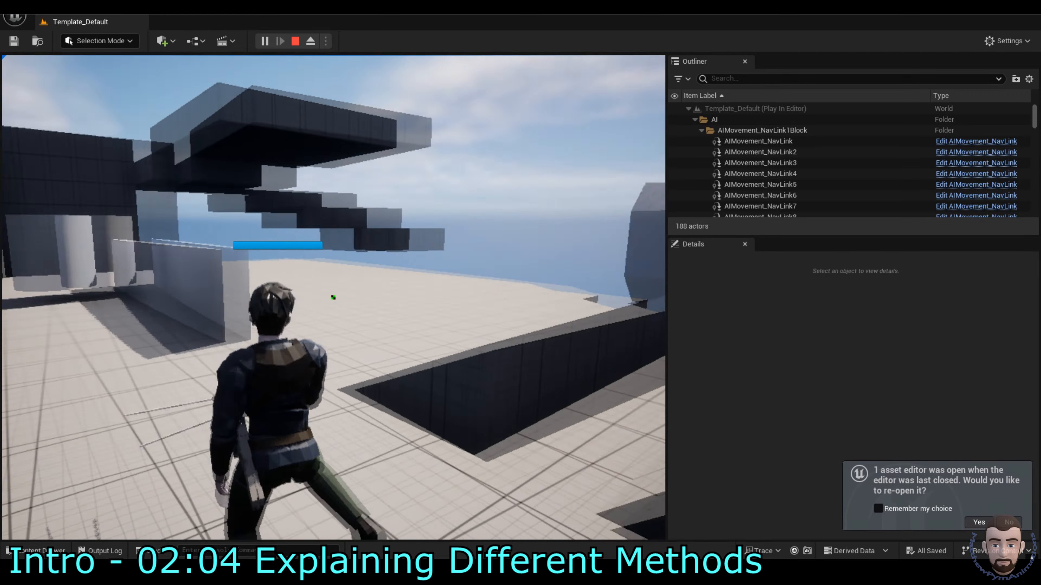
key(w)
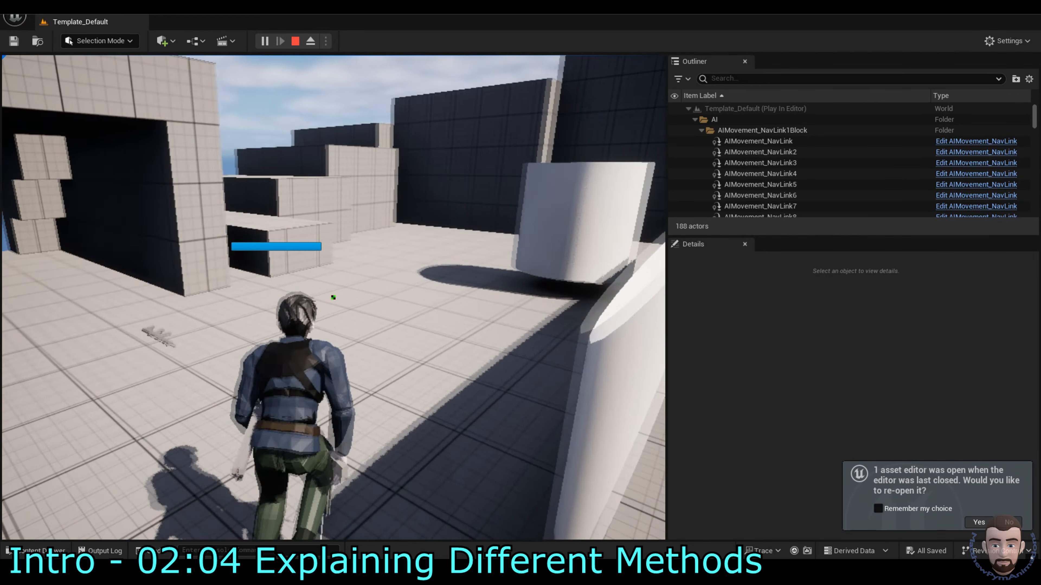
key(w)
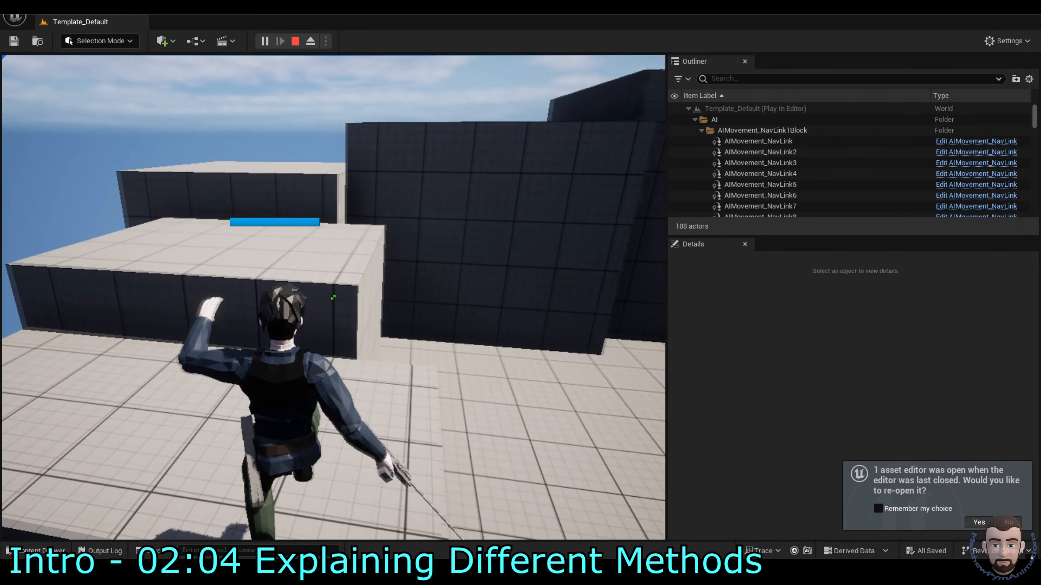
key(w)
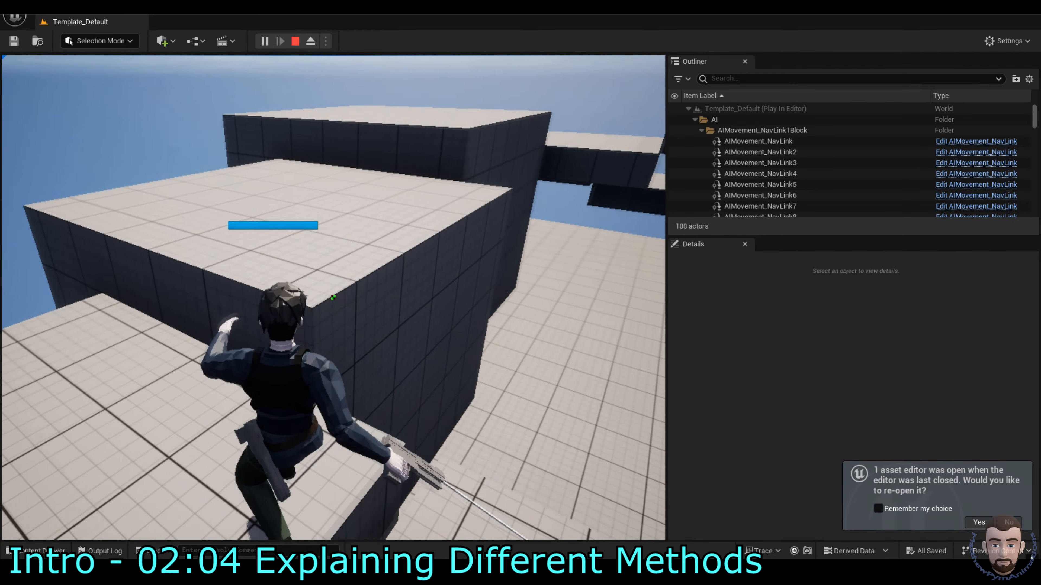
key(w)
key(space)
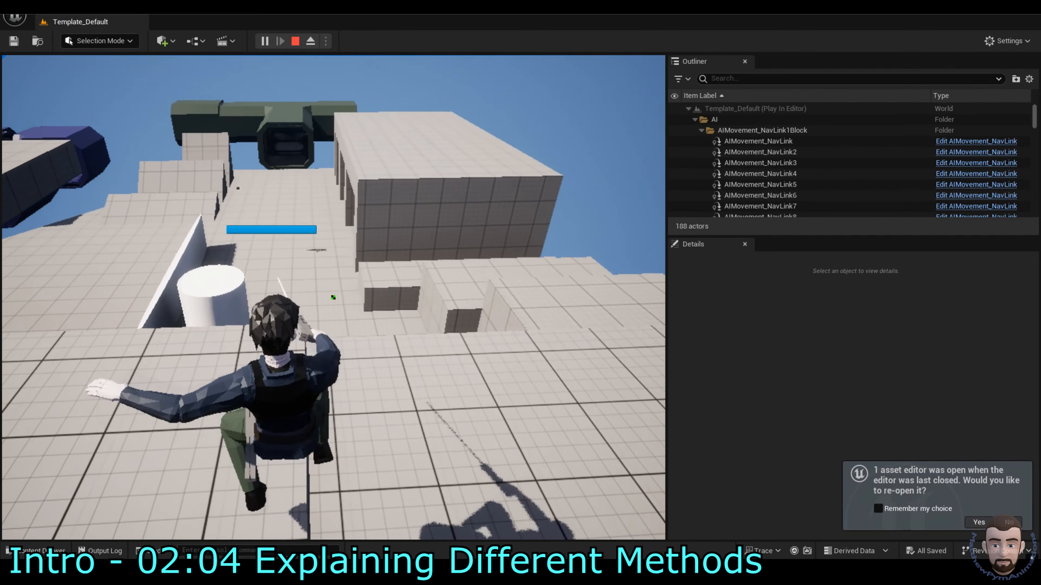
key(space)
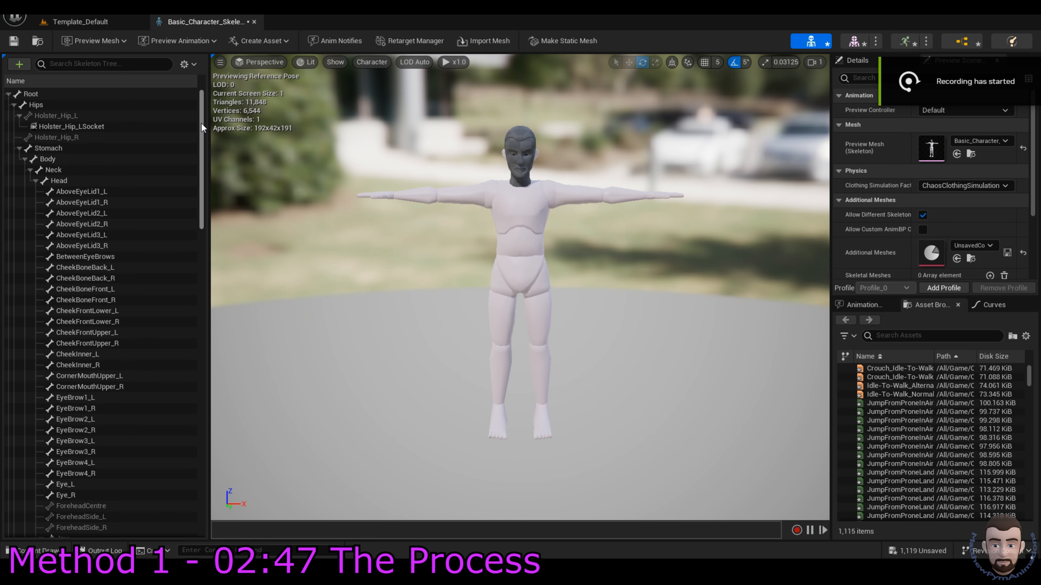
click(186, 64)
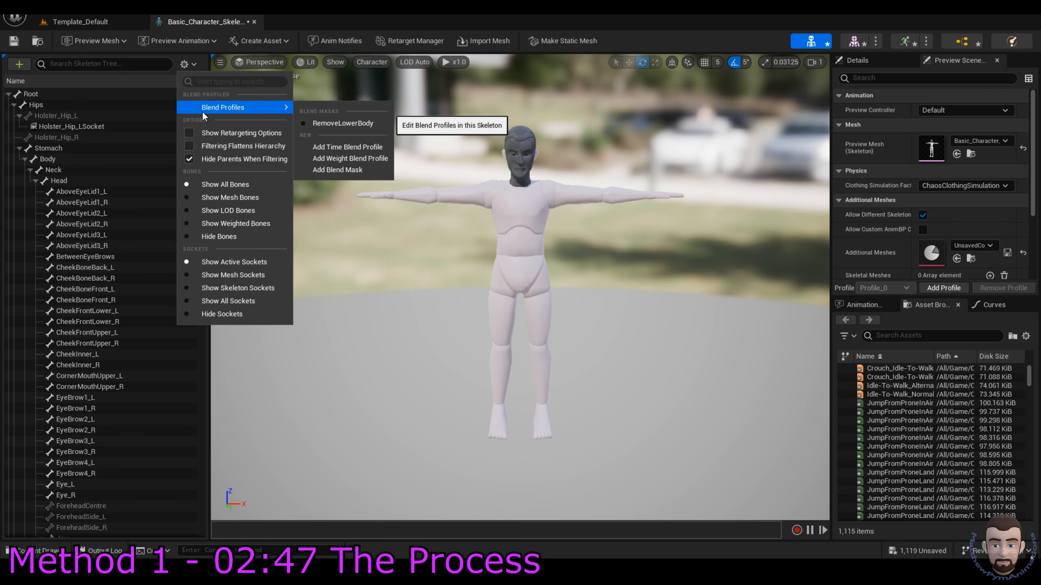
click(189, 67)
click(99, 128)
scroll(144, 249, down, 8)
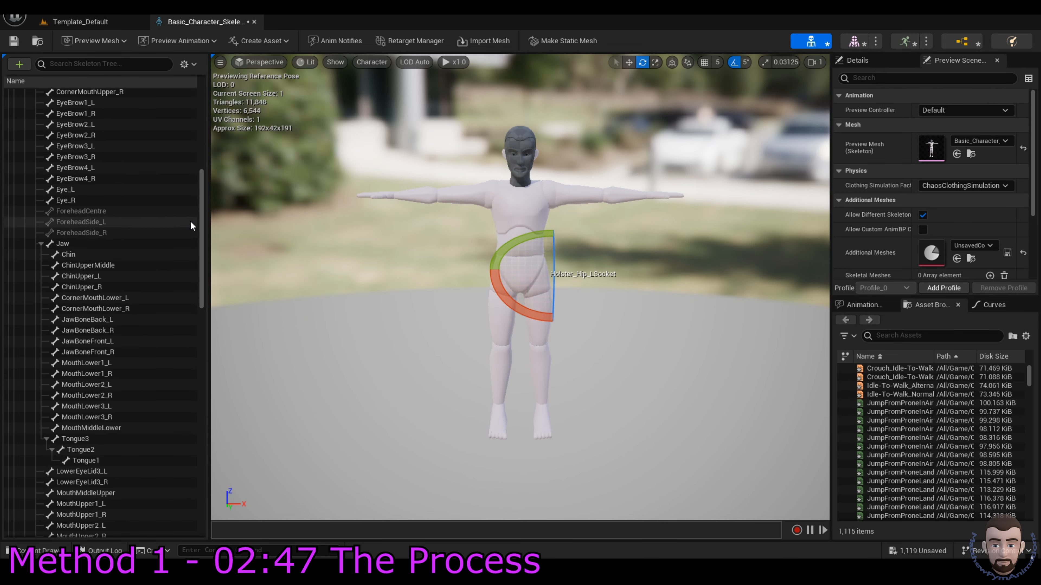
scroll(185, 346, down, 15)
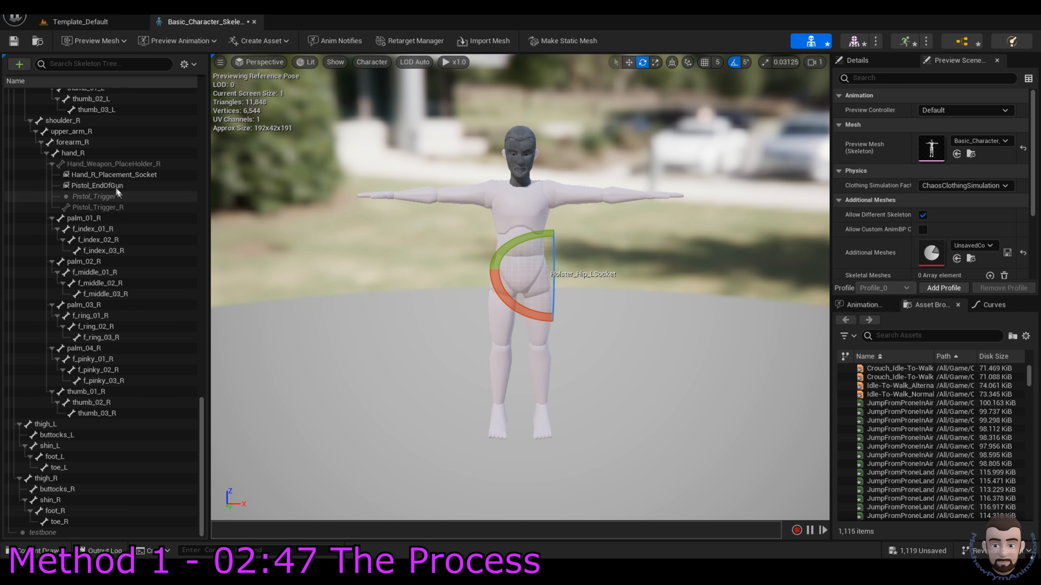
click(105, 197)
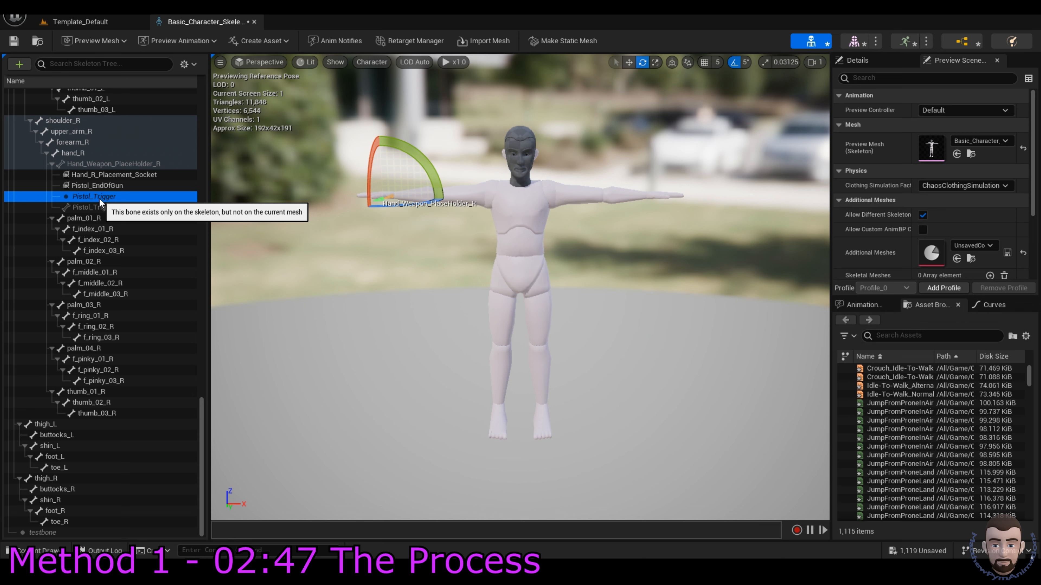
drag(201, 442, 201, 135)
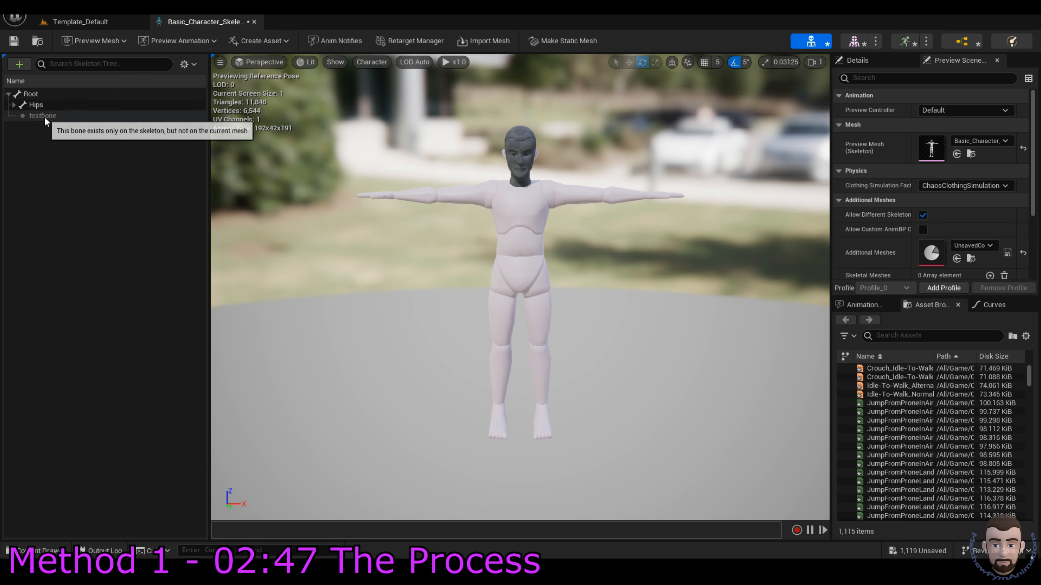
click(44, 116)
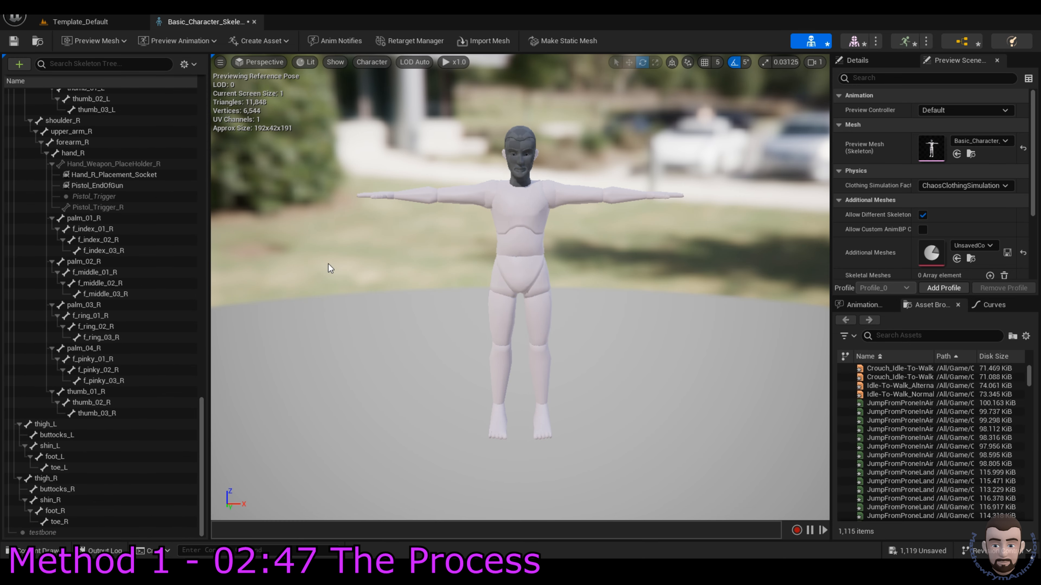
Step: Go to the Harness1 folder, select Harness1_Chest, and choose Reimport With New File
key(ctrl+space)
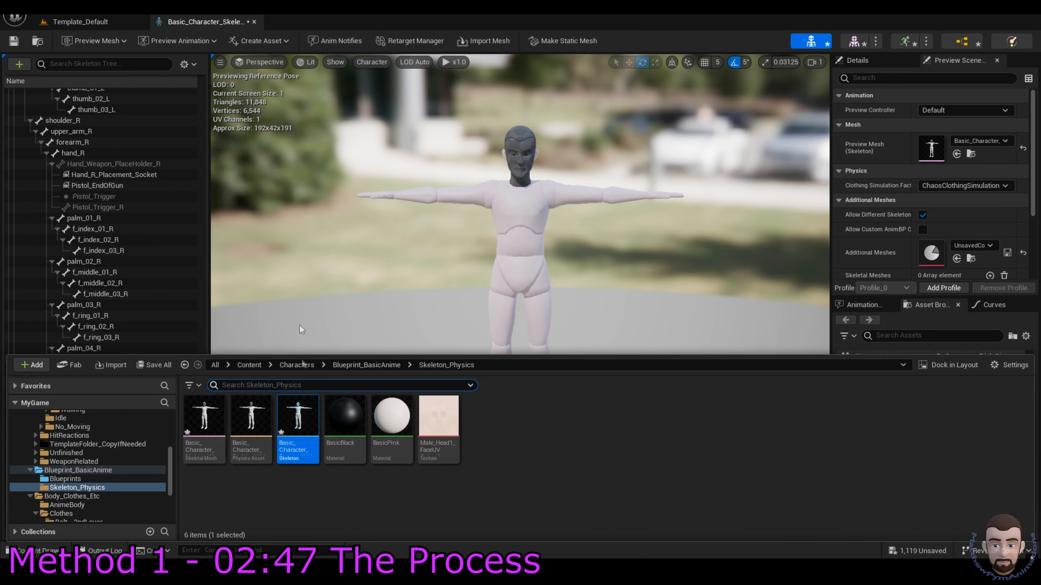
click(296, 365)
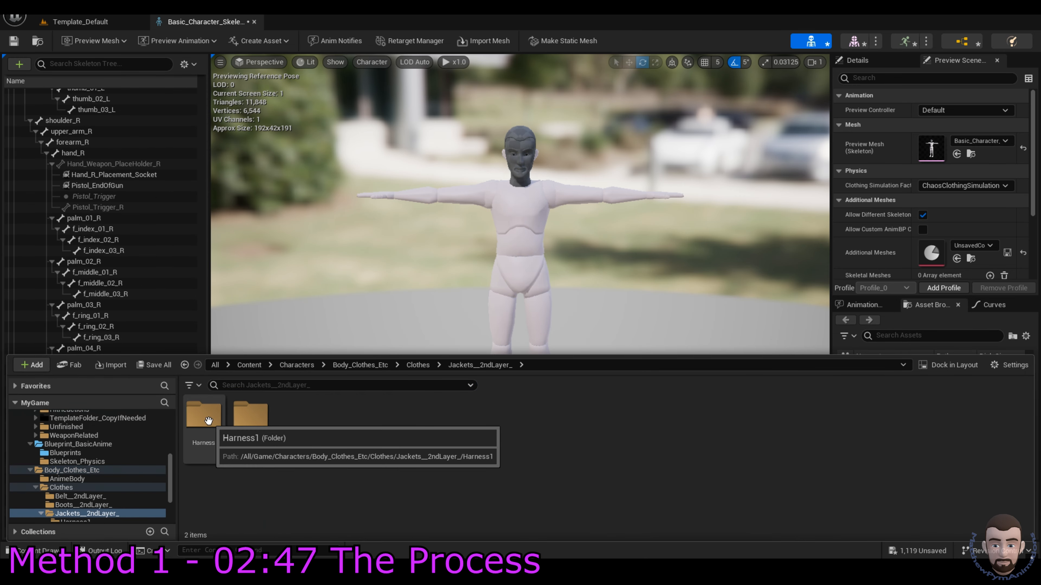
double_click(204, 416)
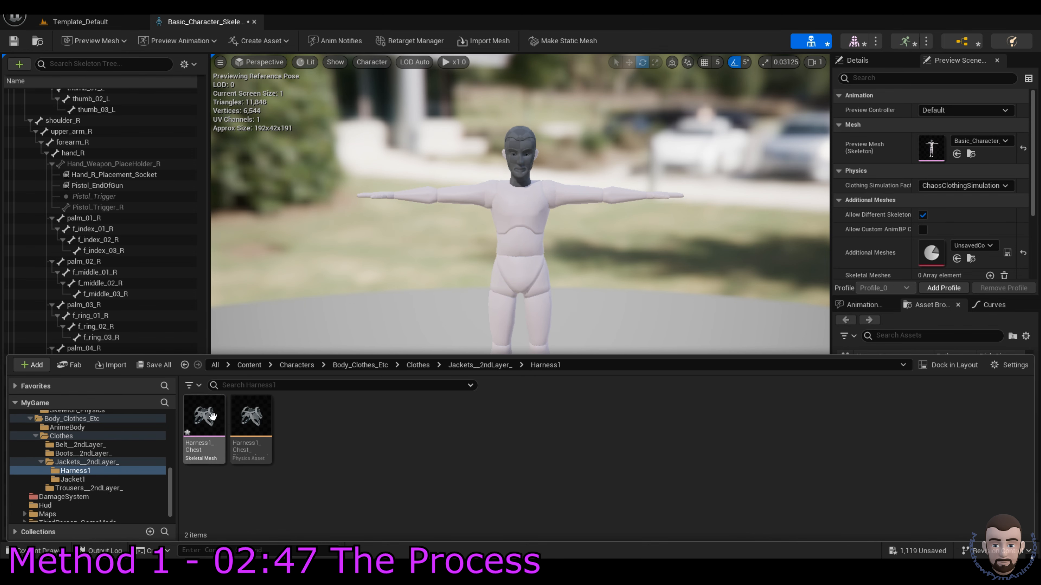
mouse_move(205, 419)
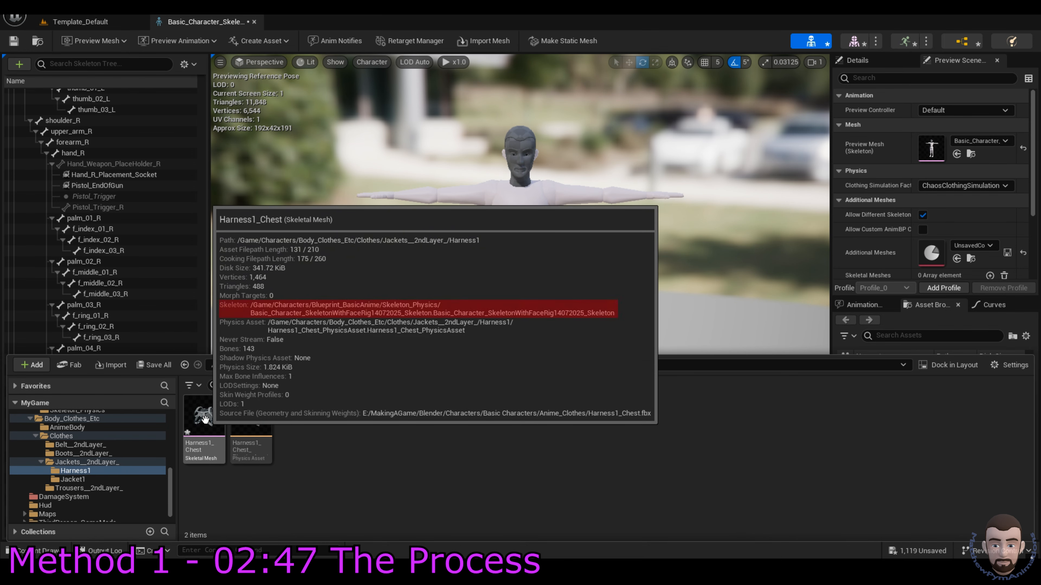
click(205, 419)
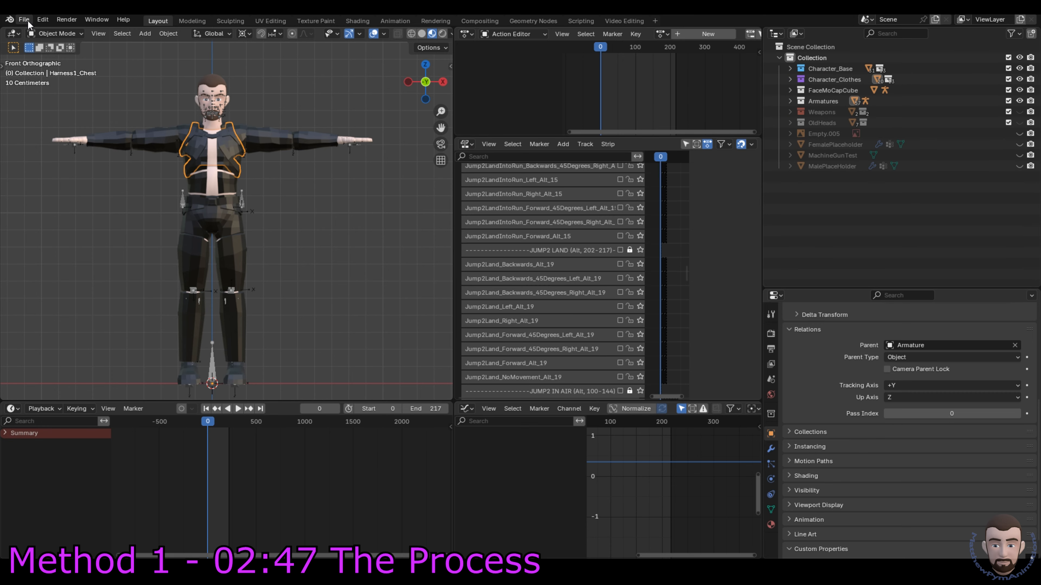
click(24, 20)
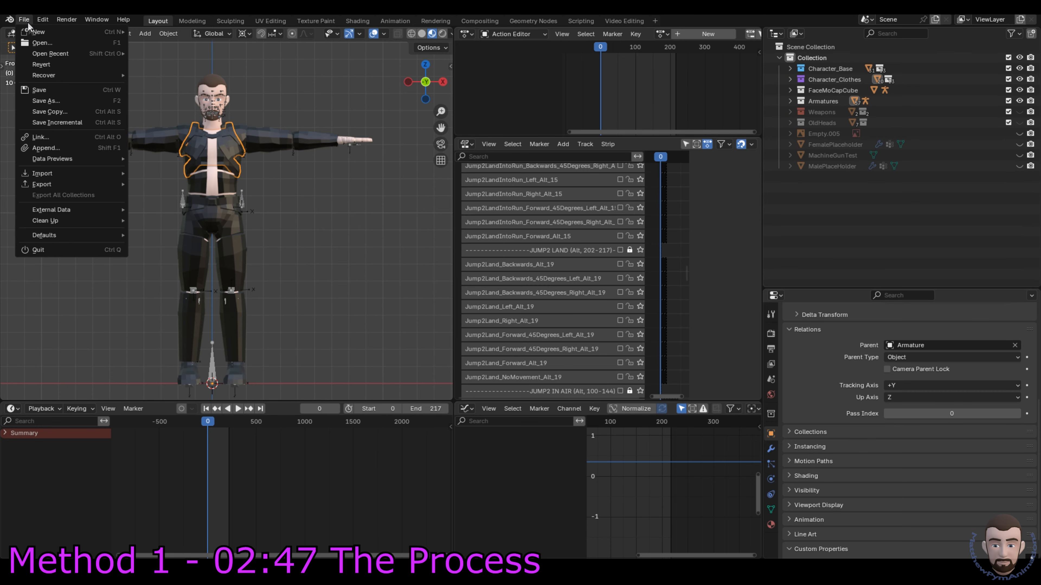
mouse_move(47, 183)
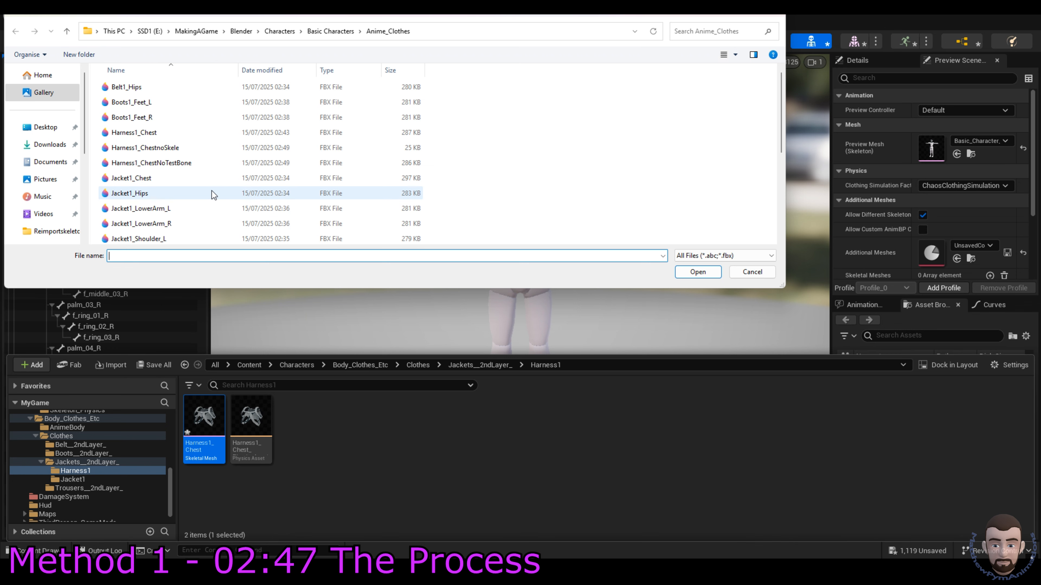
Step: Reimport from Harness1_ChestnoSkele.fbx, accept regenerating the skeleton, and close the skeleton editor
click(168, 148)
double_click(168, 148)
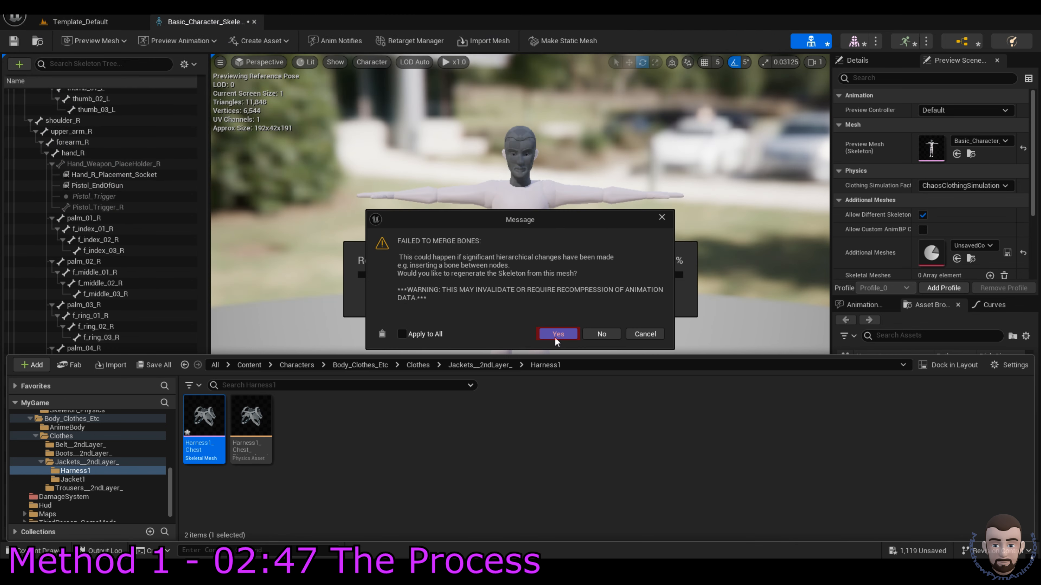
click(554, 337)
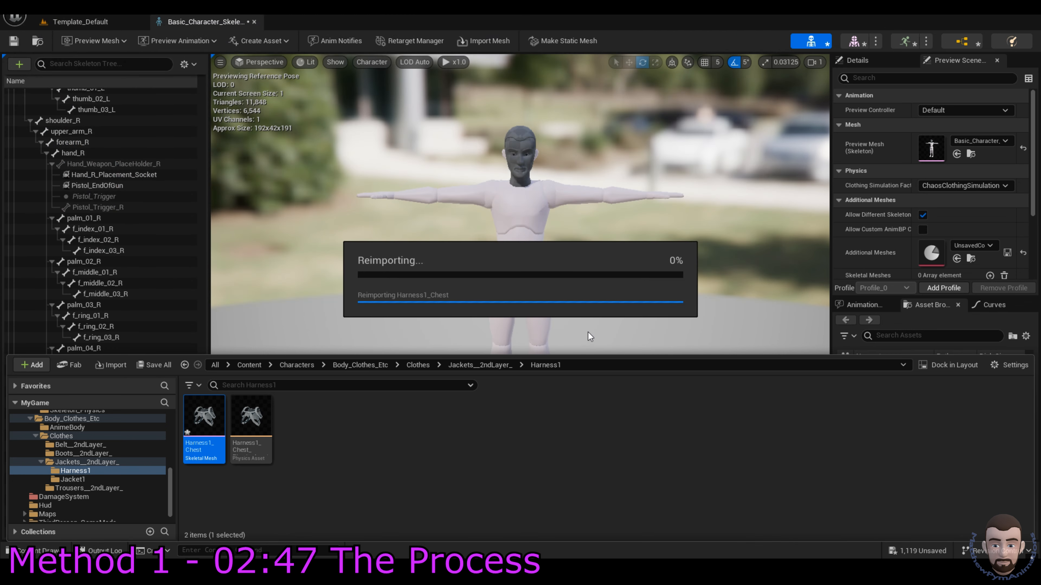
click(651, 308)
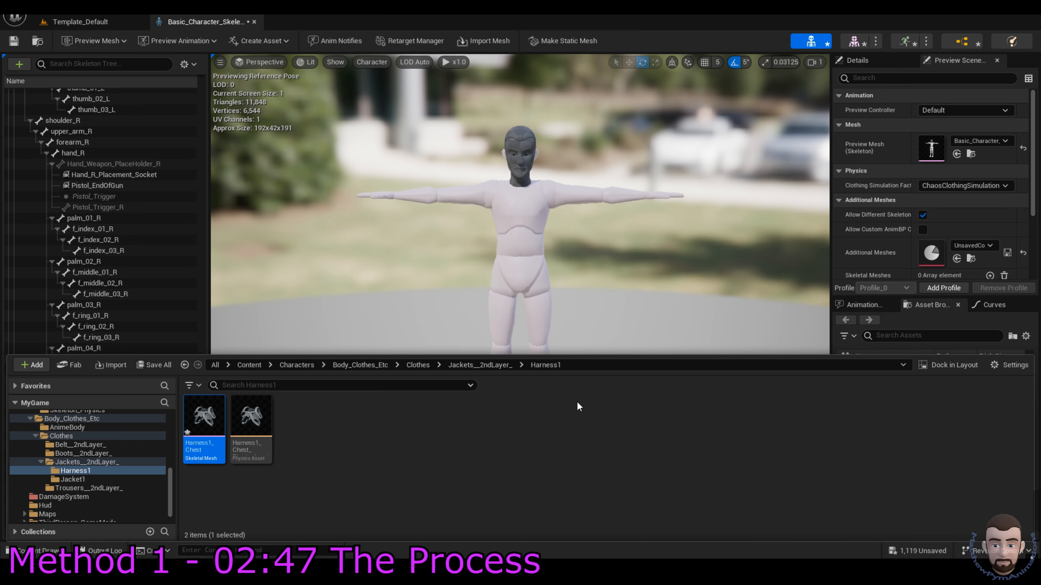
click(300, 502)
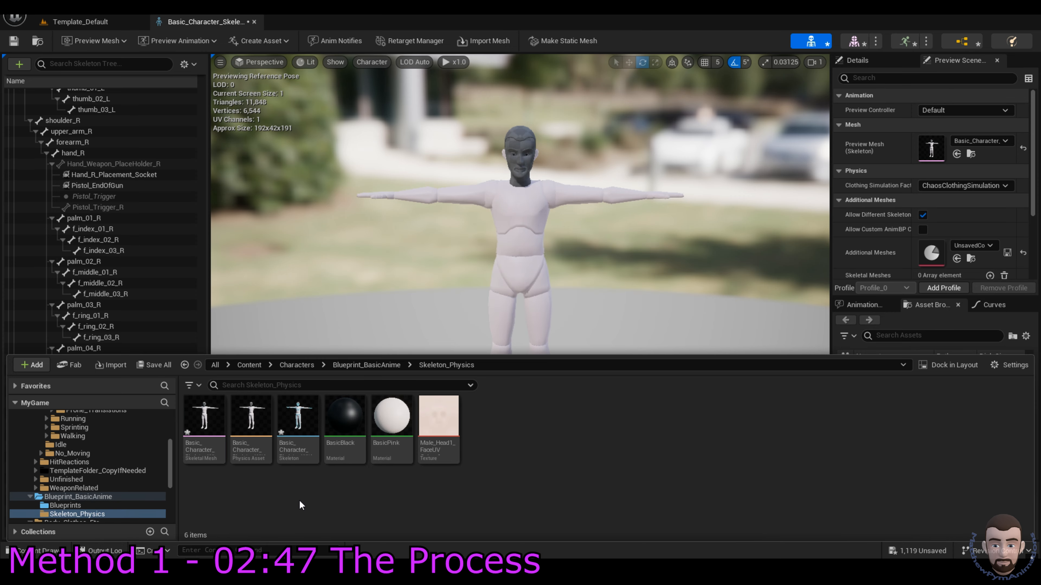
click(253, 22)
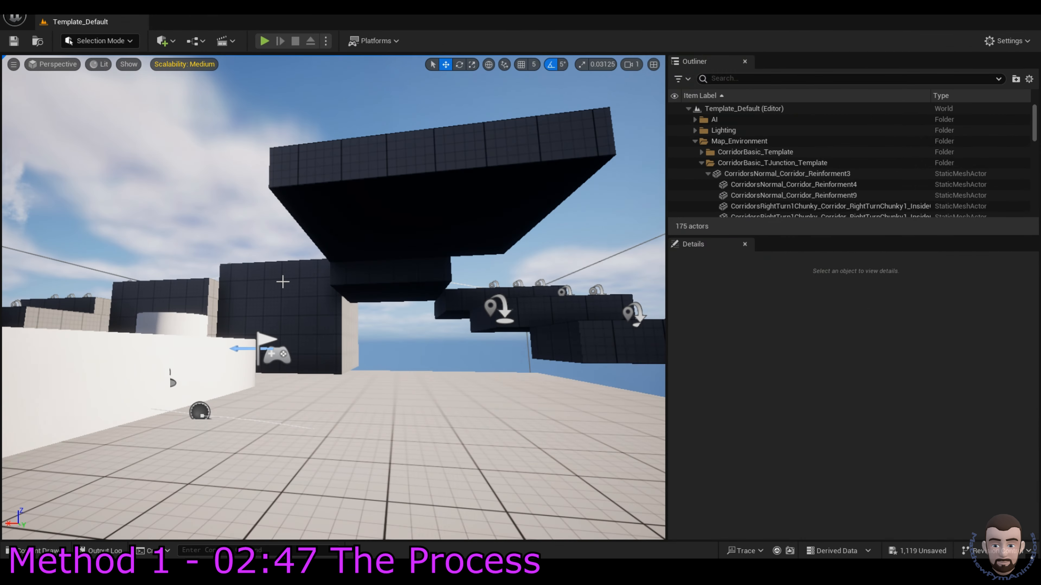
Step: Open the character skeleton editor and select the Harness1_Chest mesh from the Content Drawer
double_click(306, 418)
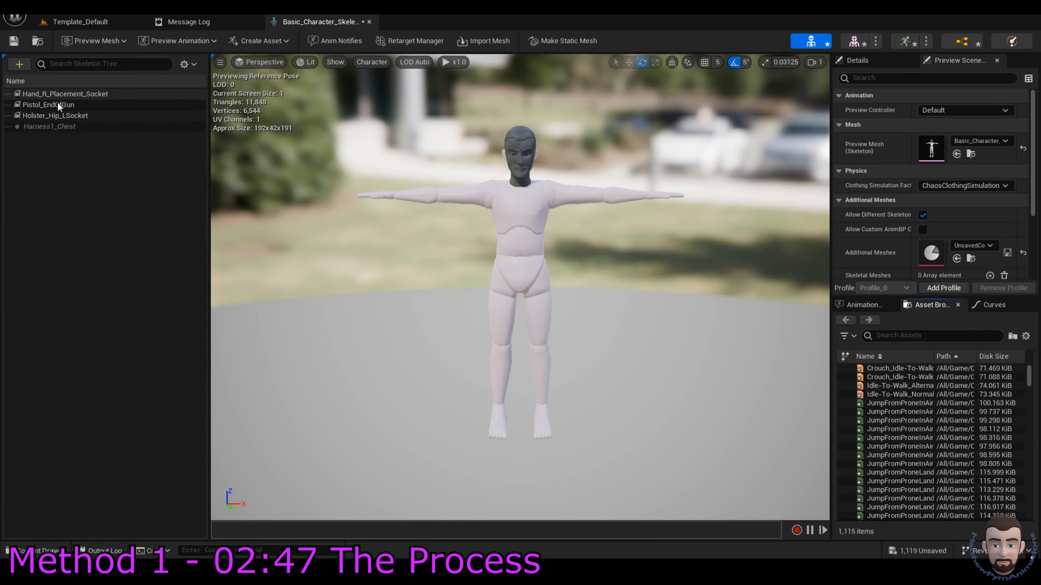
click(186, 64)
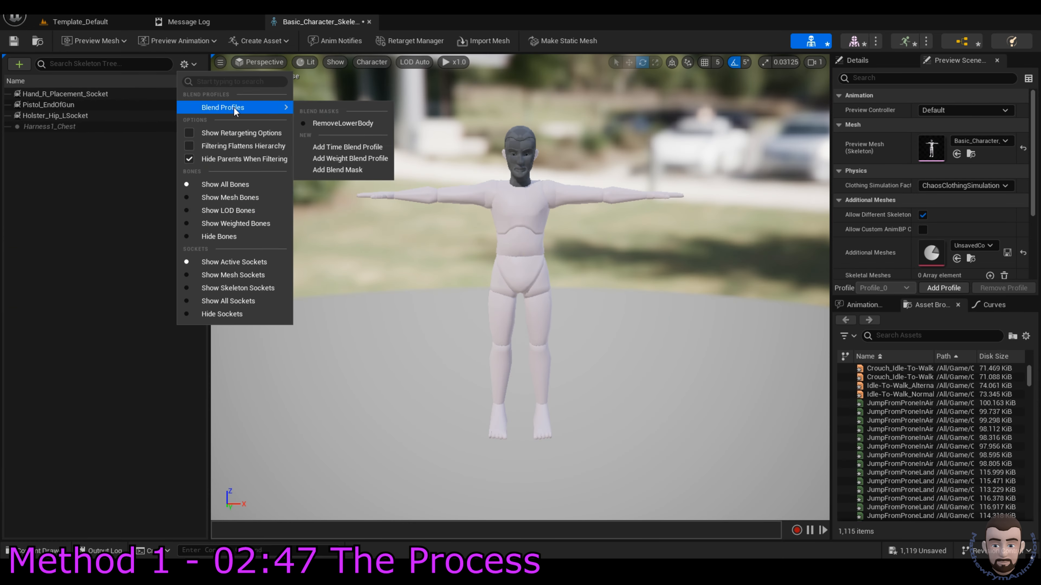
click(380, 150)
key(ctrl+space)
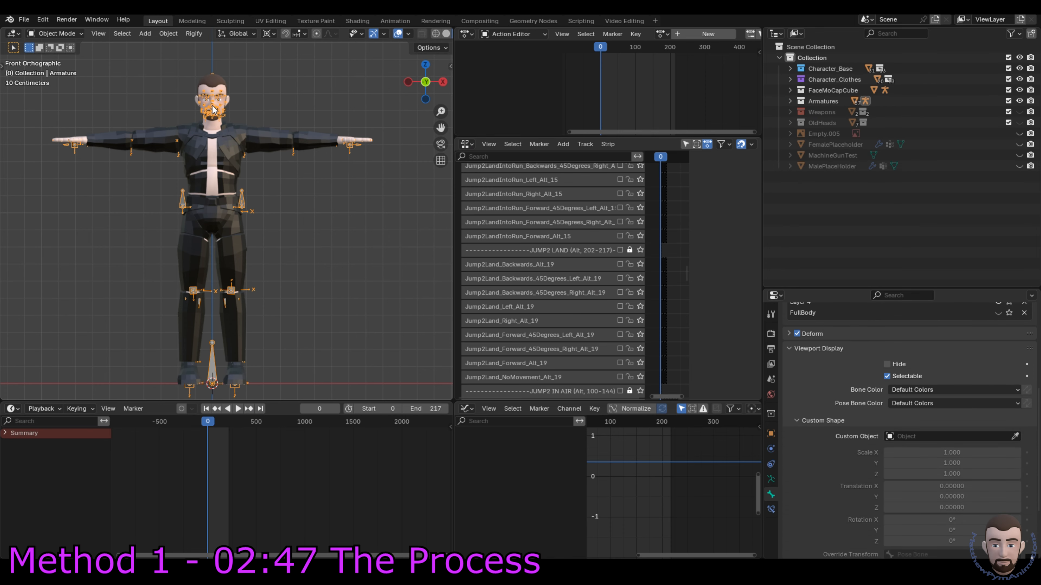
click(227, 157)
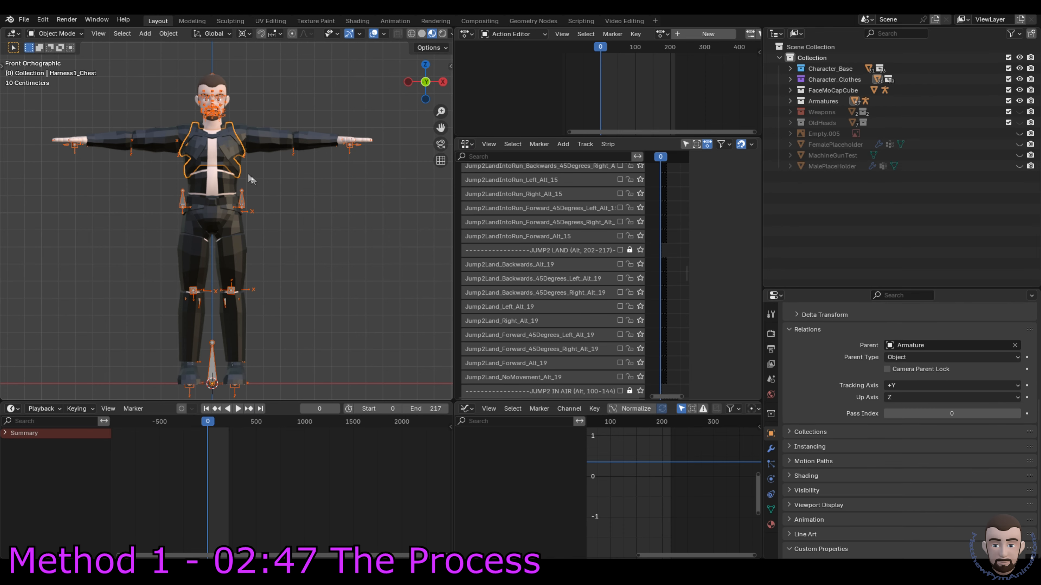
click(24, 20)
mouse_move(35, 174)
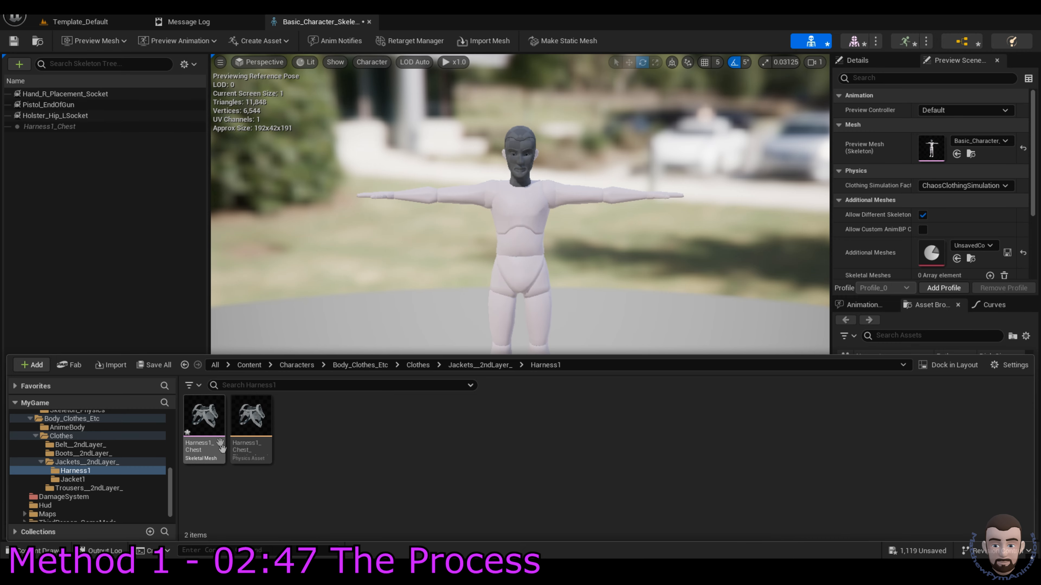
Step: Reimport Harness1_Chest with Harness1_ChestNoTestBone.fbx, dismissing the bone merge warnings
click(198, 425)
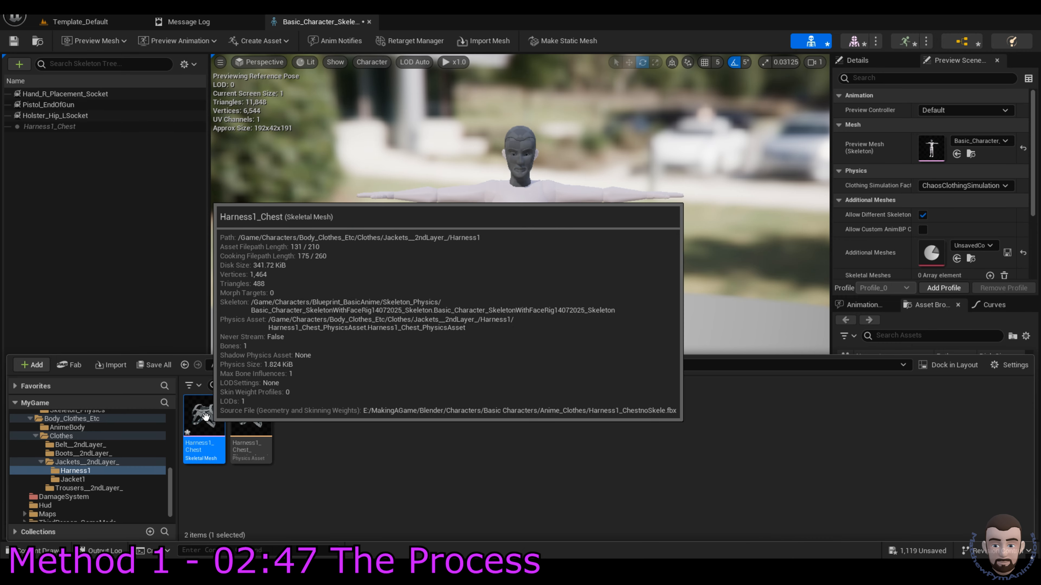
right_click(202, 423)
click(285, 160)
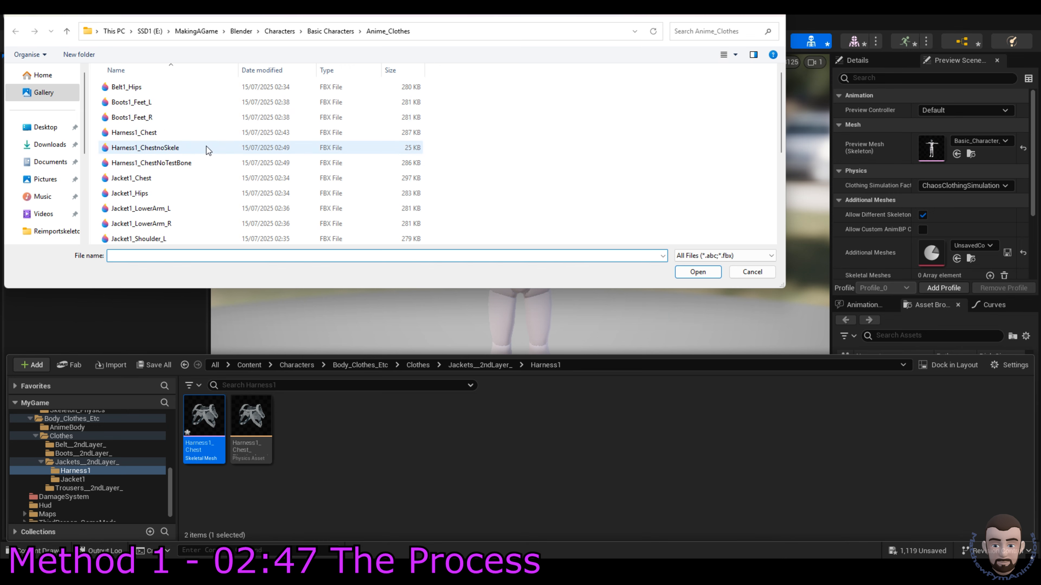
double_click(186, 163)
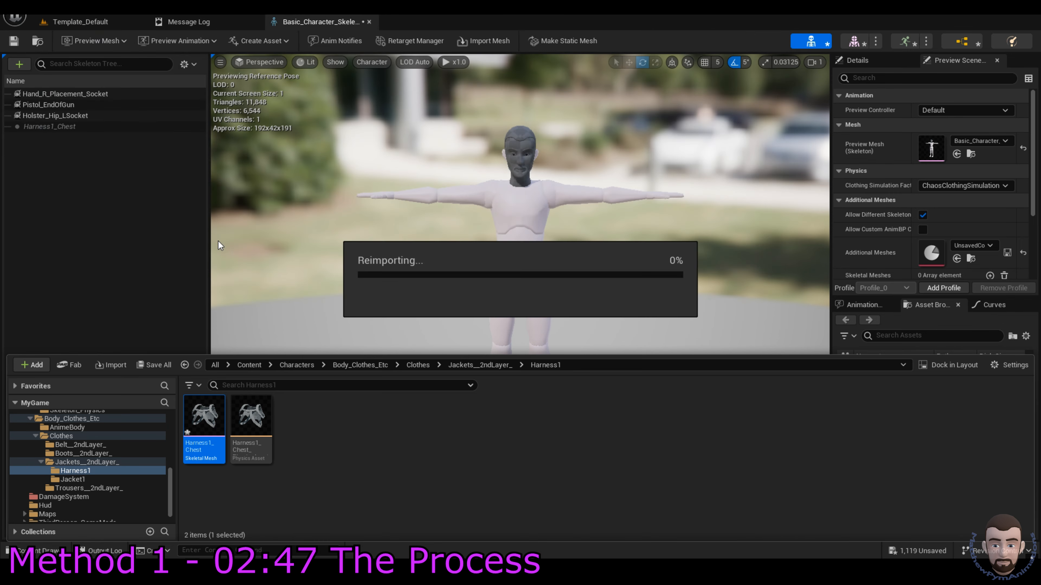
click(558, 334)
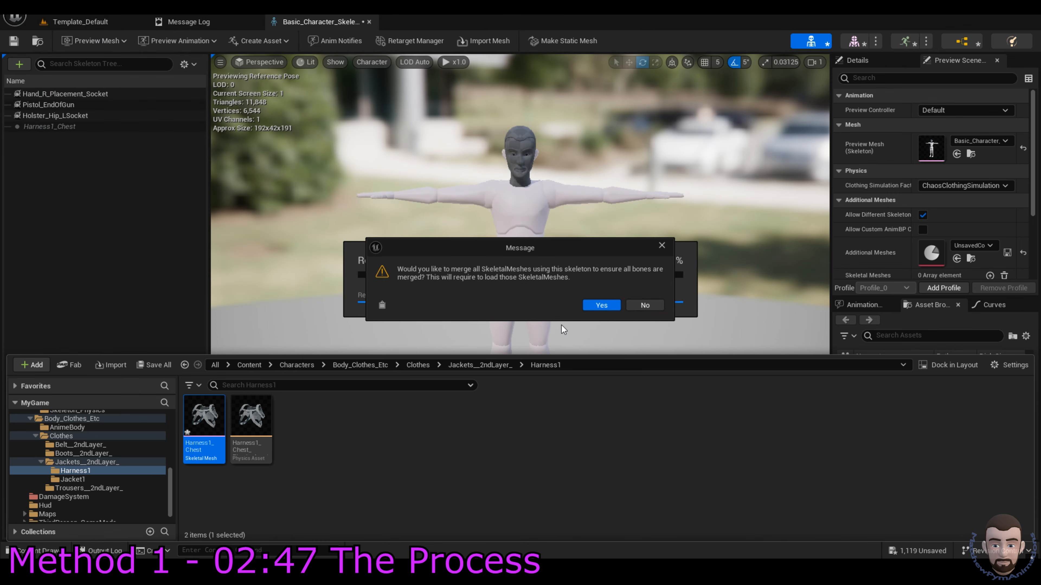
click(653, 304)
Step: Show the Skeleton_Physics folder's assets and close the skeleton editor
scroll(99, 472, up, 5)
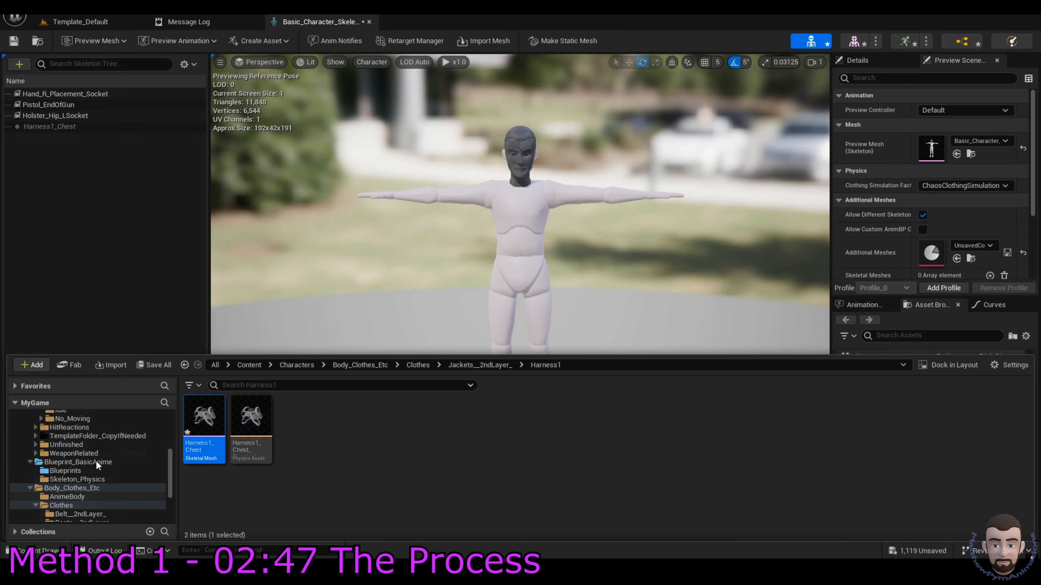
click(82, 514)
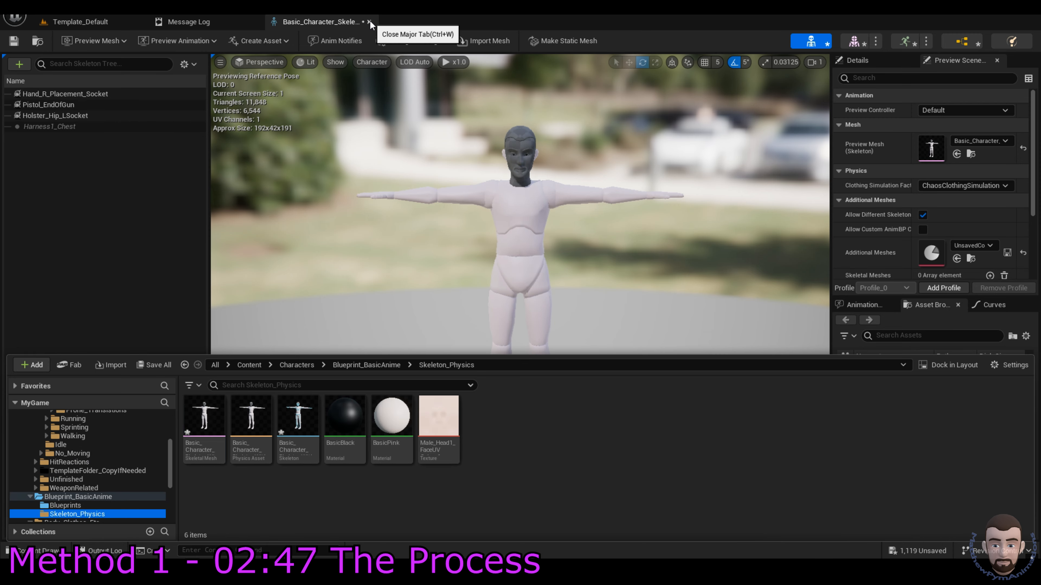
click(369, 21)
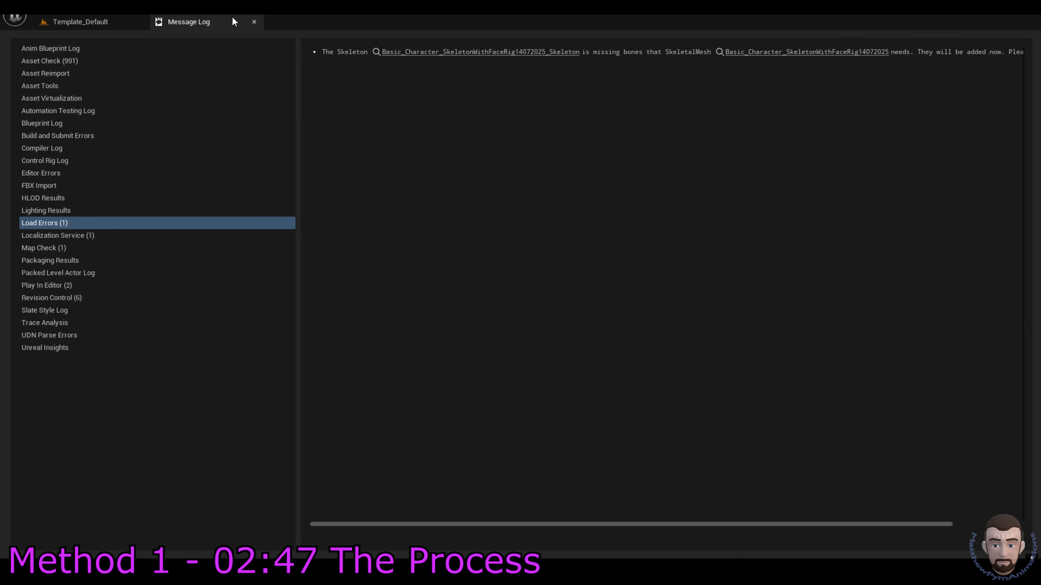
Step: Close the Message Log and reopen the character skeleton asset
click(254, 21)
key(ctrl+space)
double_click(301, 429)
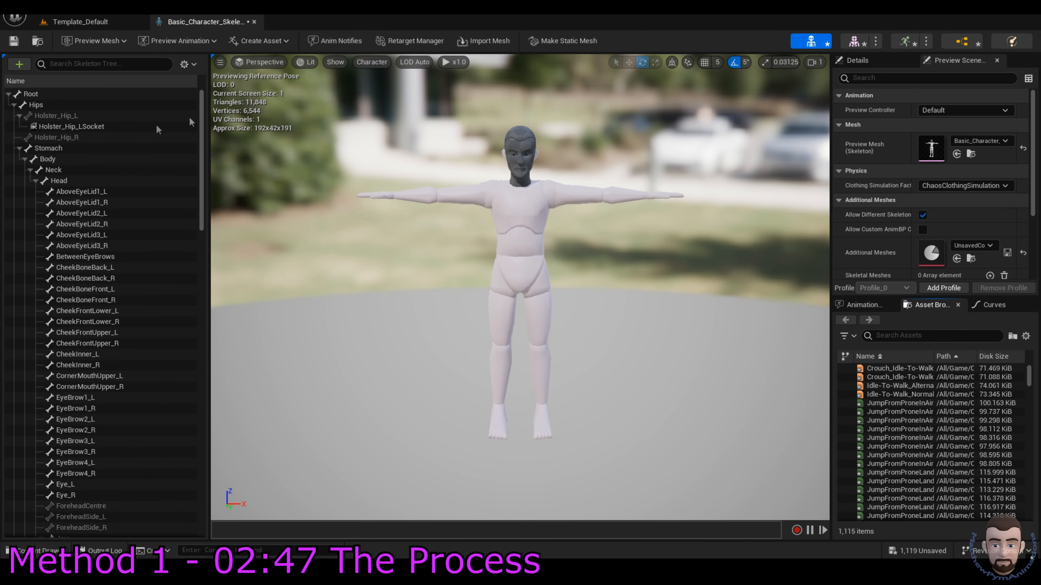
Step: Expand the Hips hierarchy and preview Hand_R_Placement_Socket on the character
click(13, 105)
click(14, 104)
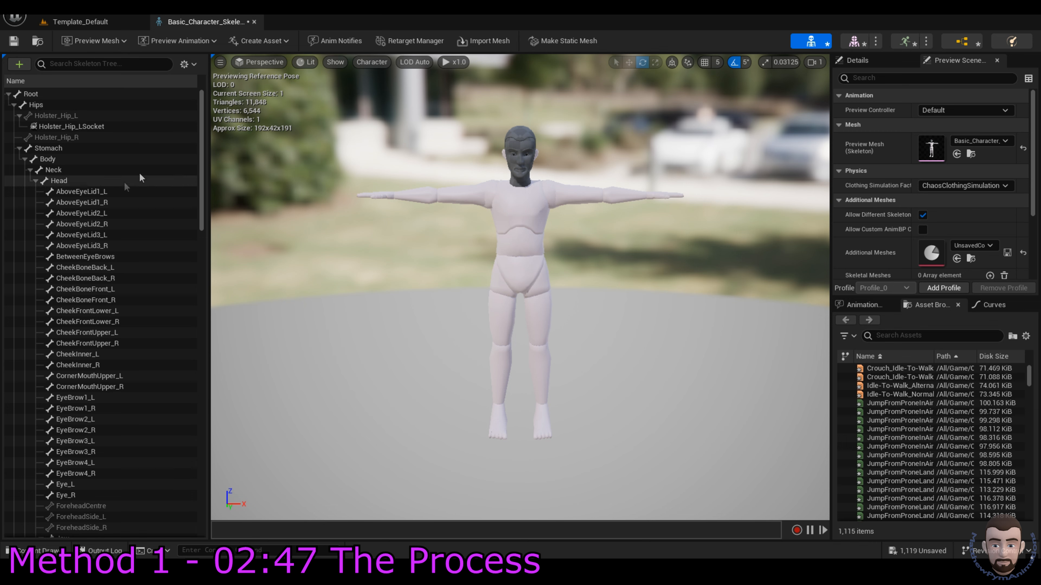
drag(204, 119, 198, 429)
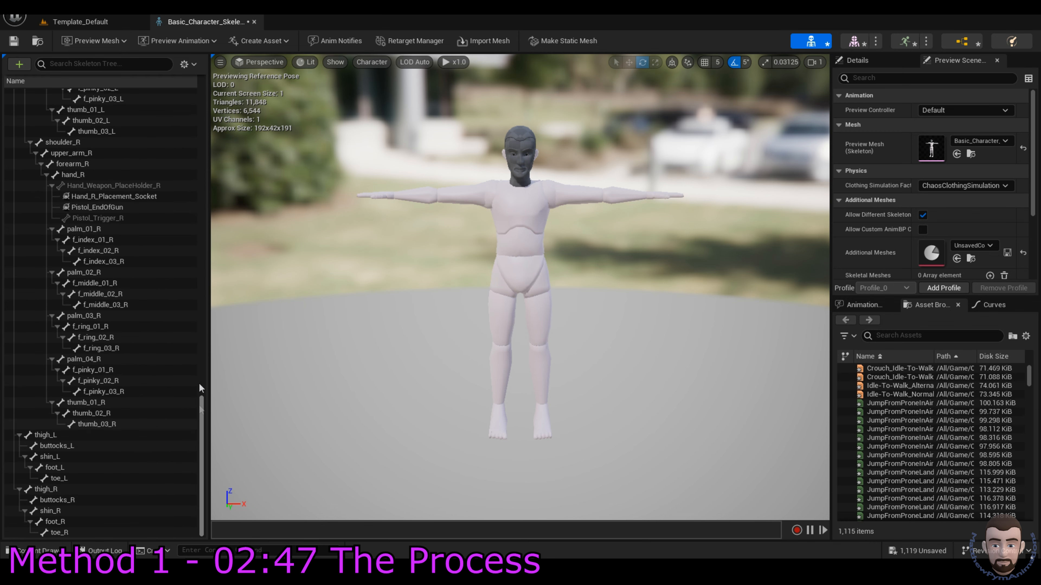
mouse_move(105, 216)
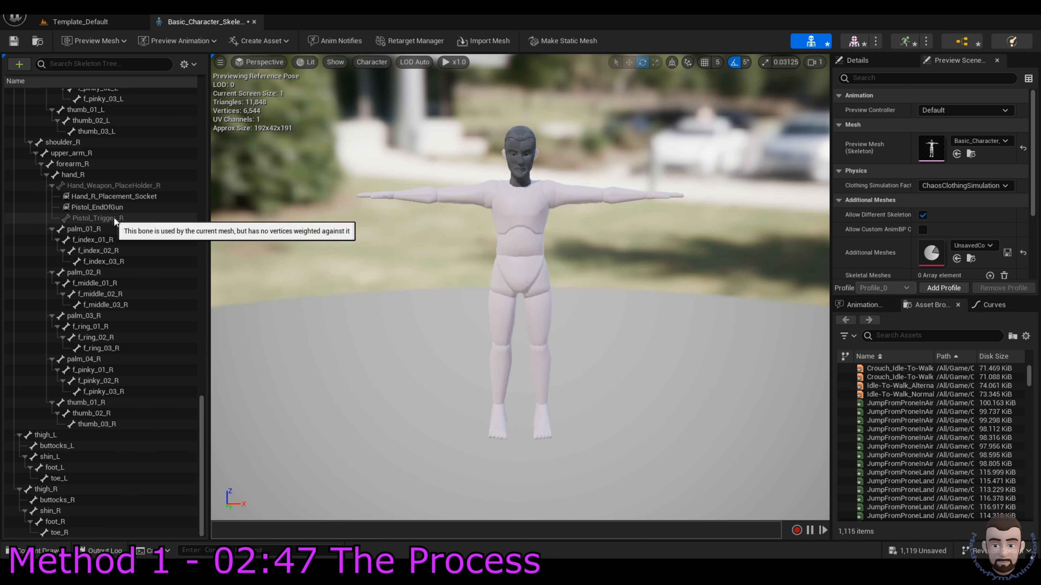
click(114, 300)
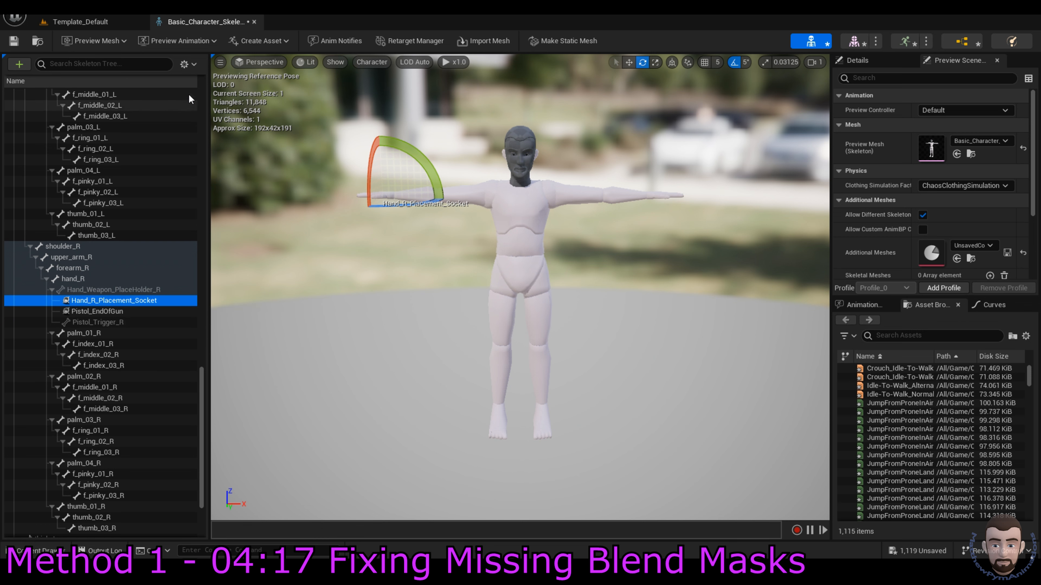
Step: Set upper-body bone weights to 1.0 in the RemoveLowerBody blend profile and save the assets
click(184, 64)
mouse_move(223, 104)
click(350, 122)
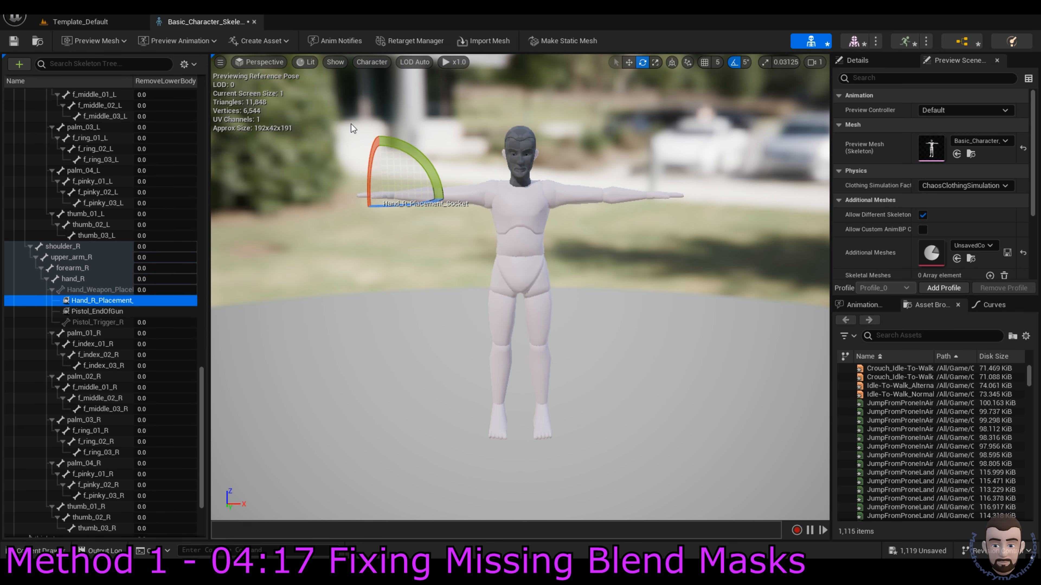
drag(201, 391, 209, 128)
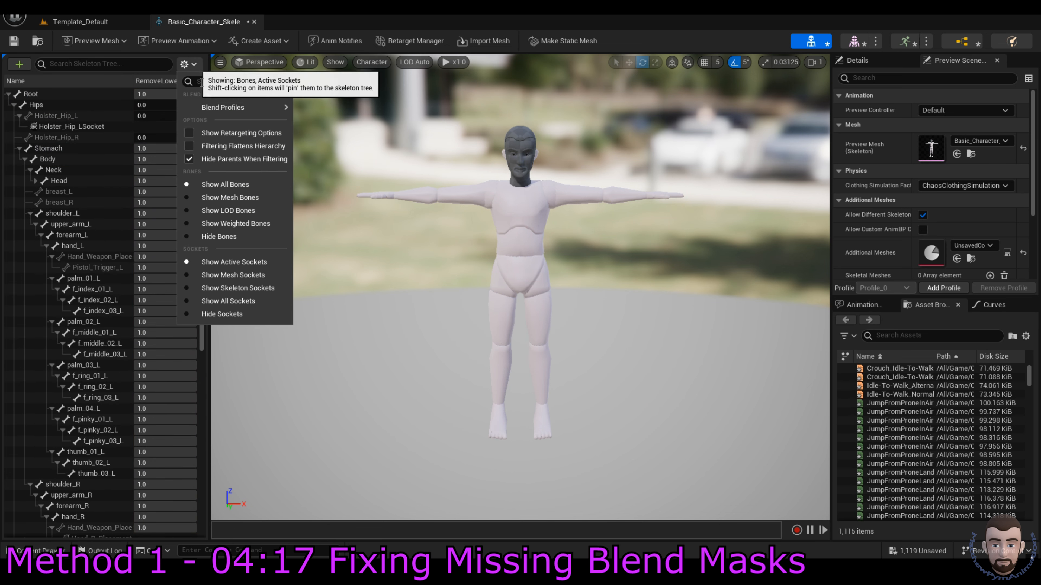
mouse_move(264, 113)
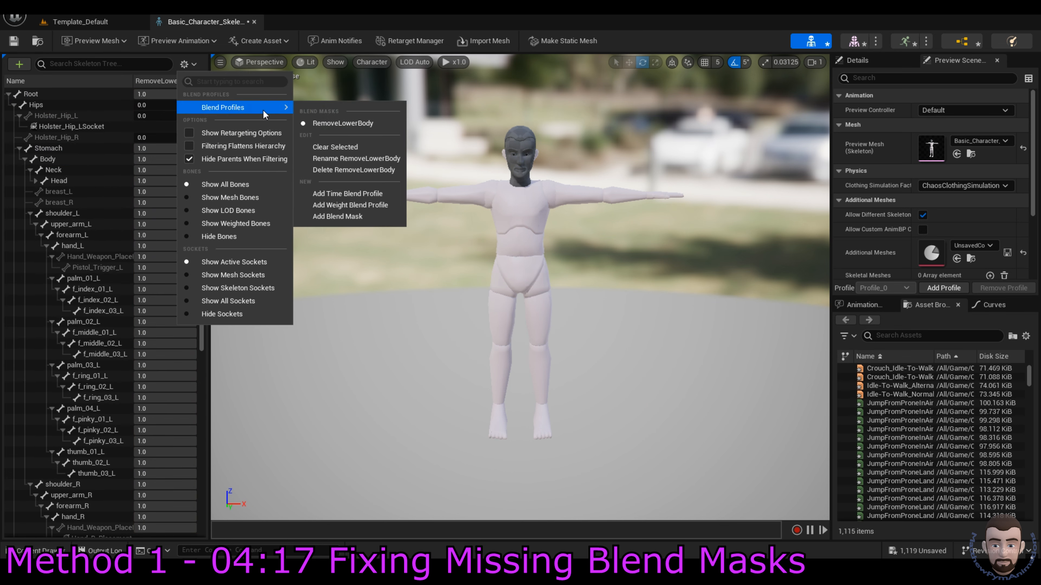
click(374, 148)
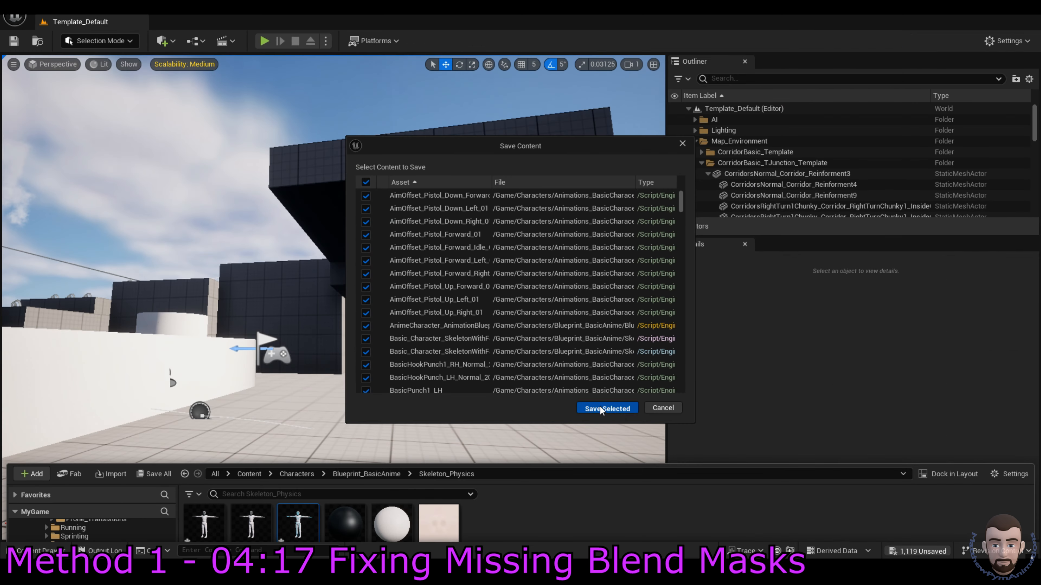
click(608, 412)
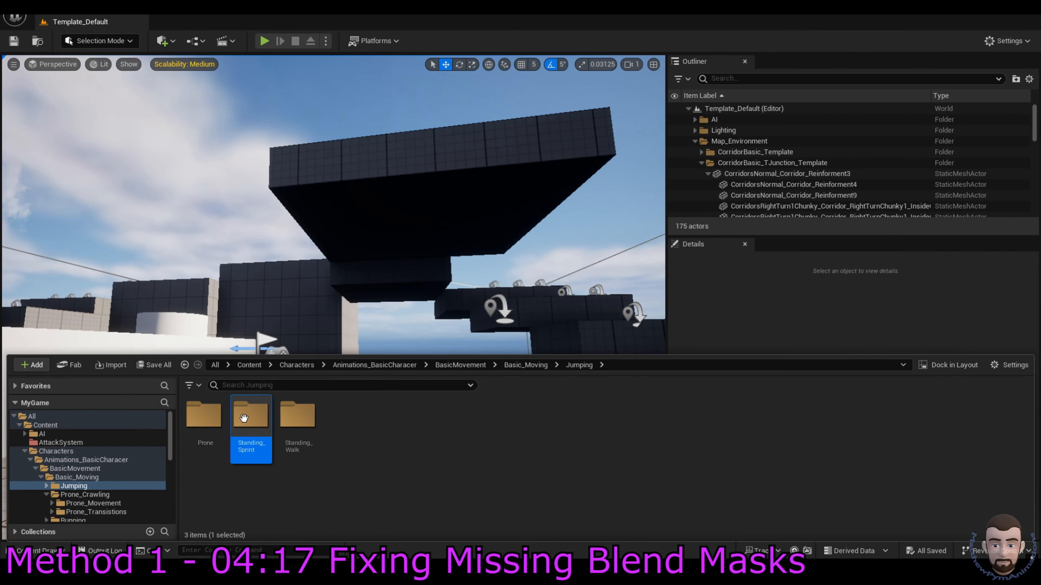
Step: Open the Standing_Sprint folder and playtest the level, seeing the character stay in T-pose
double_click(250, 422)
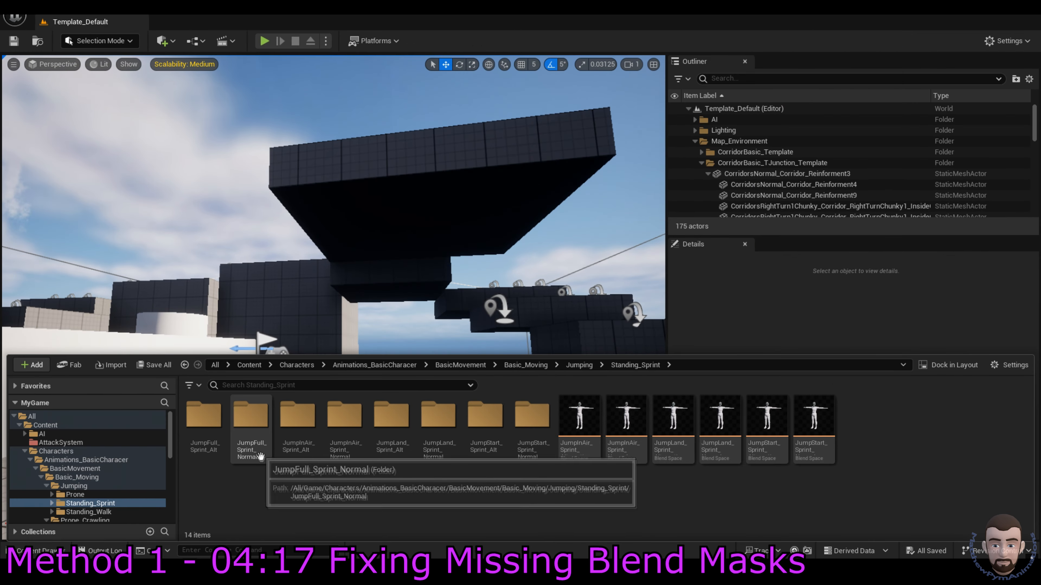
click(264, 41)
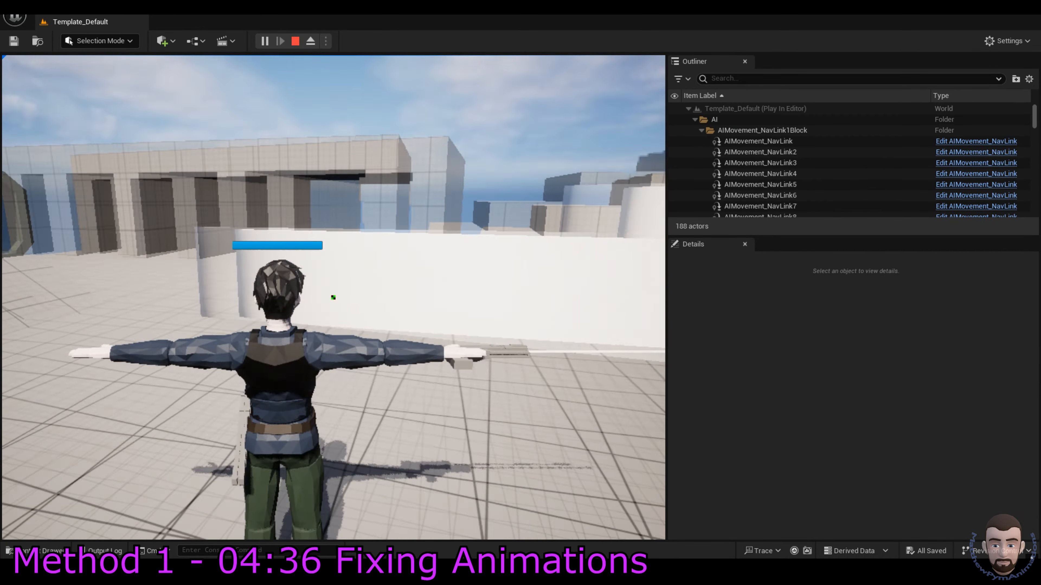
key(Escape)
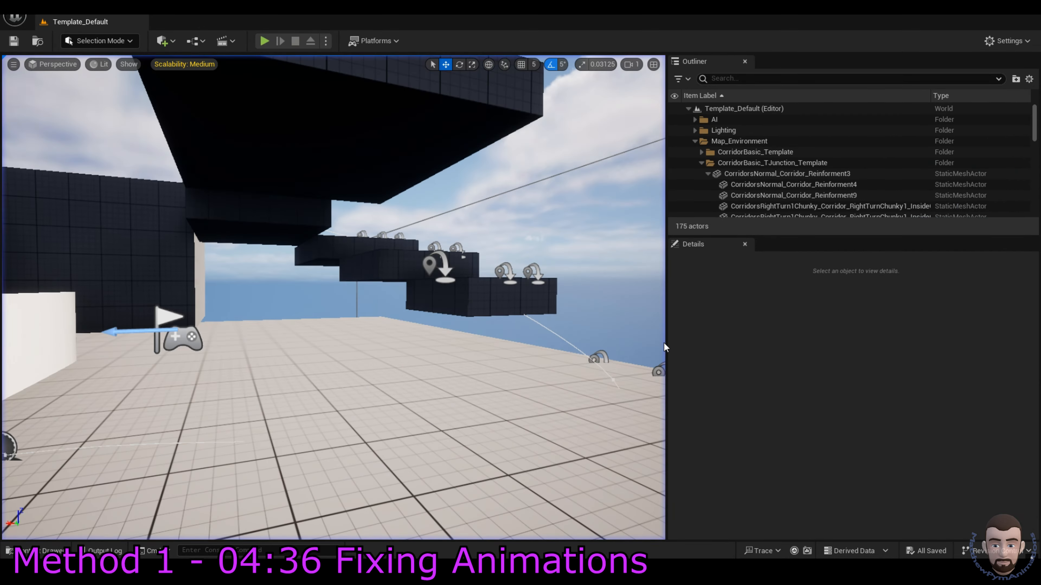
key(ctrl+space)
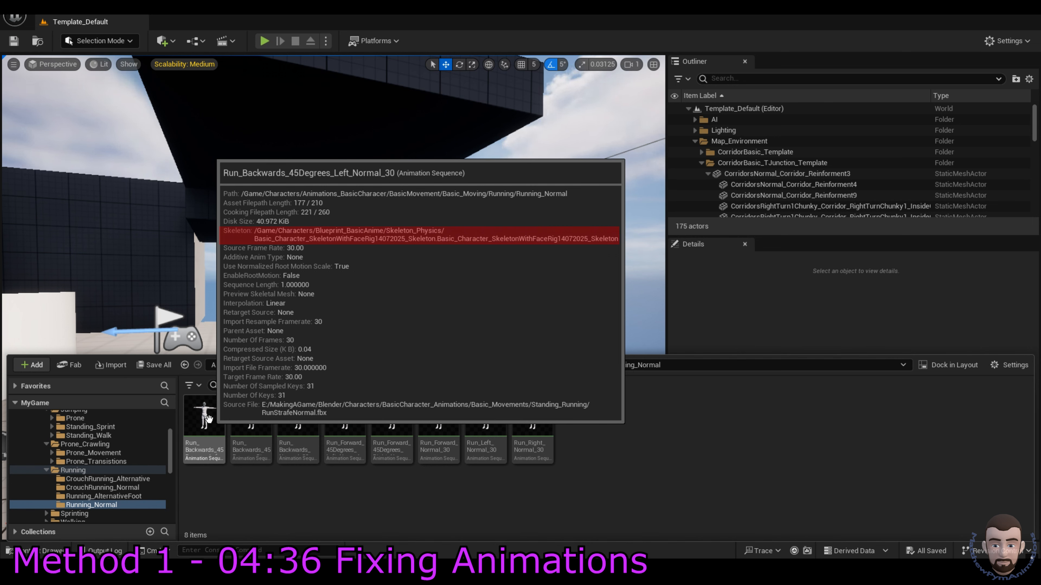
Step: Reimport Run_Backwards_45Degrees_Left_Normal_30 from its source file and close the import warnings log
right_click(209, 422)
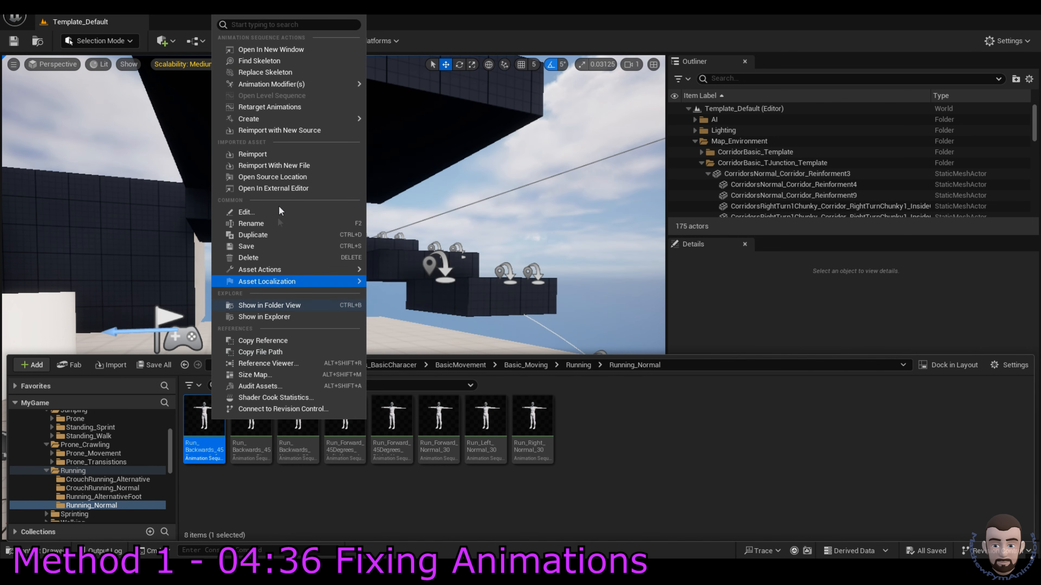
click(265, 154)
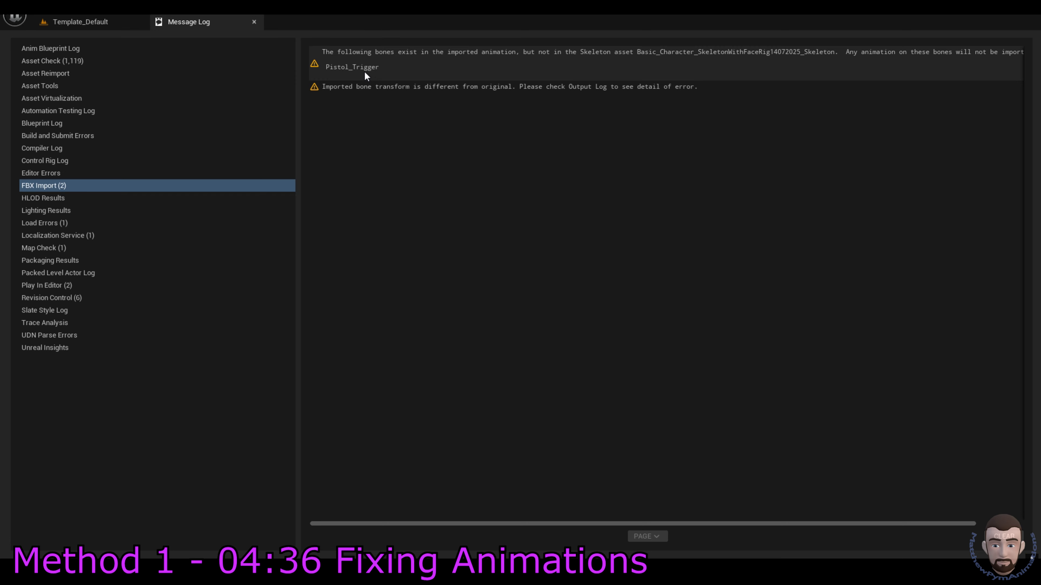
click(254, 21)
Step: Save the reimported animation from the unsaved assets list
key(ctrl+space)
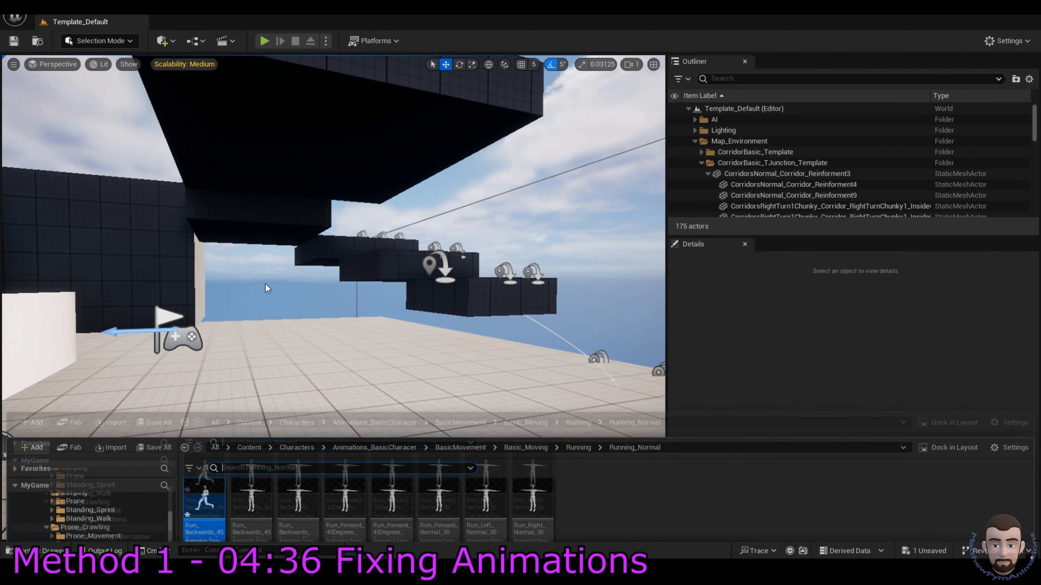
click(639, 450)
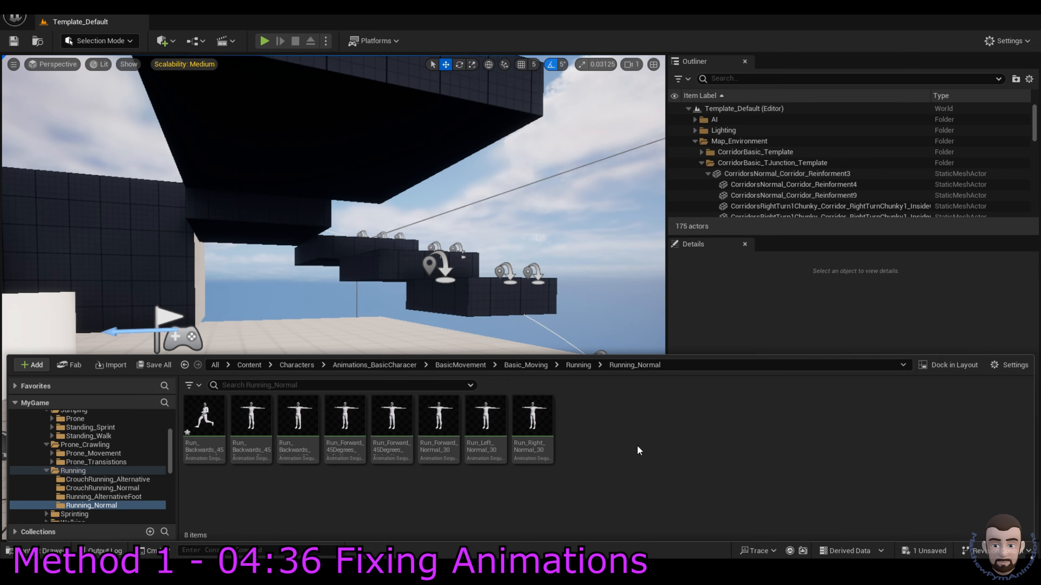
click(931, 545)
click(927, 550)
click(604, 405)
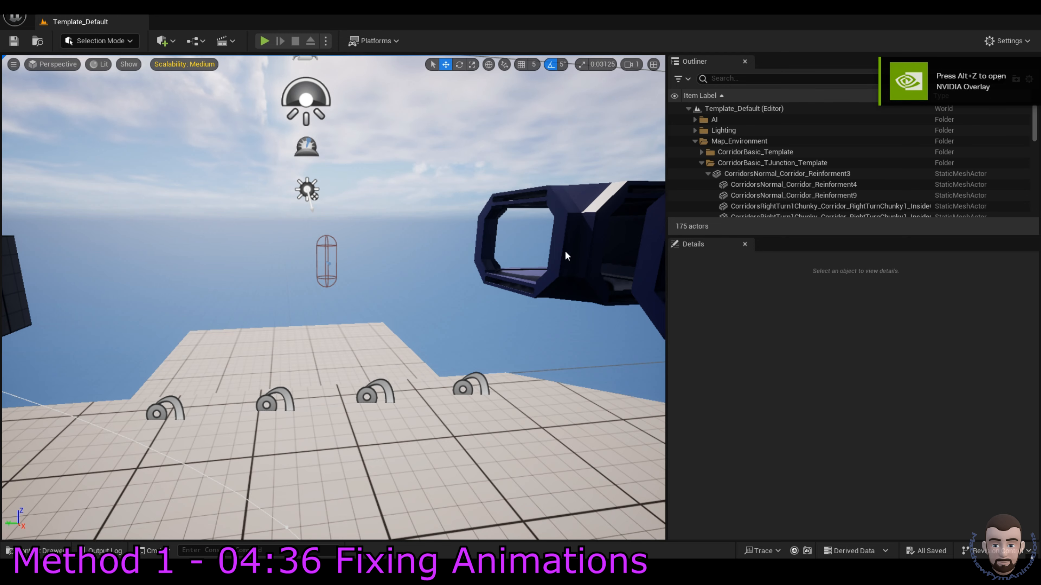
Step: Playtest the level, running the character forward with W
key(ctrl+space)
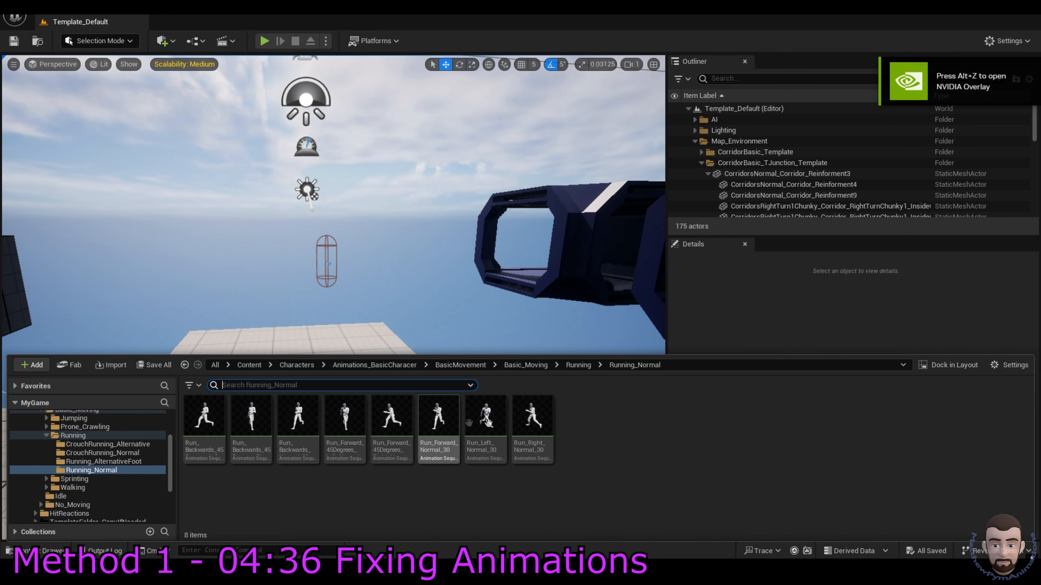
click(264, 41)
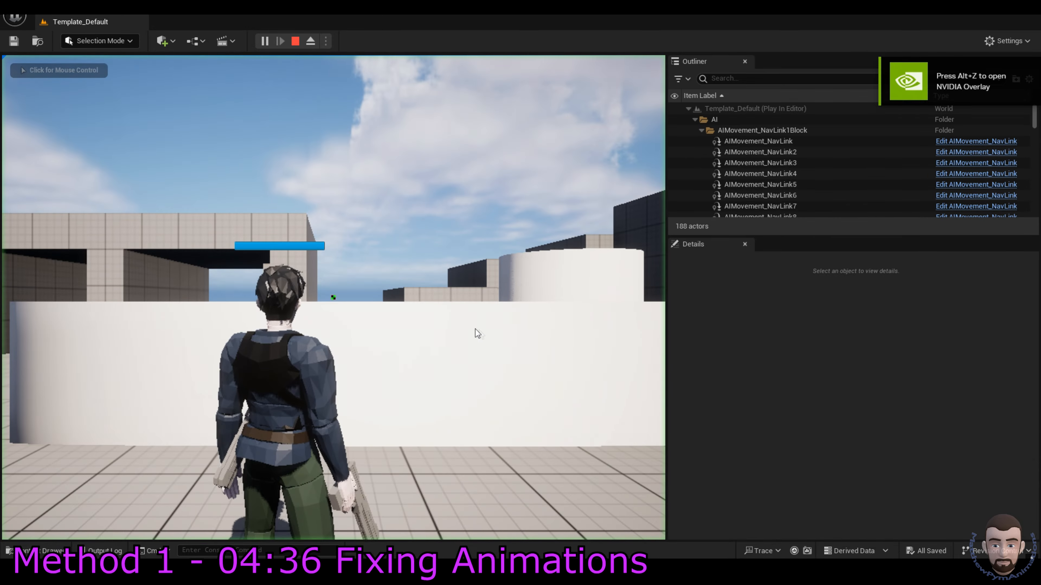
key(w)
key(w)
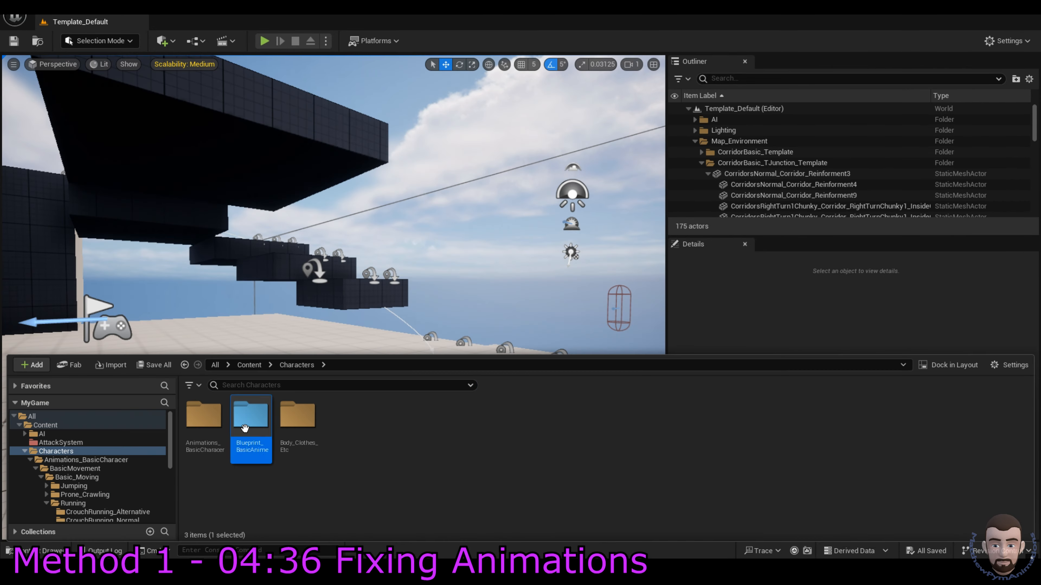
Step: Open the character skeleton from Blueprint_BasicAnime > Skeleton_Physics
double_click(245, 428)
double_click(246, 416)
click(300, 416)
double_click(303, 416)
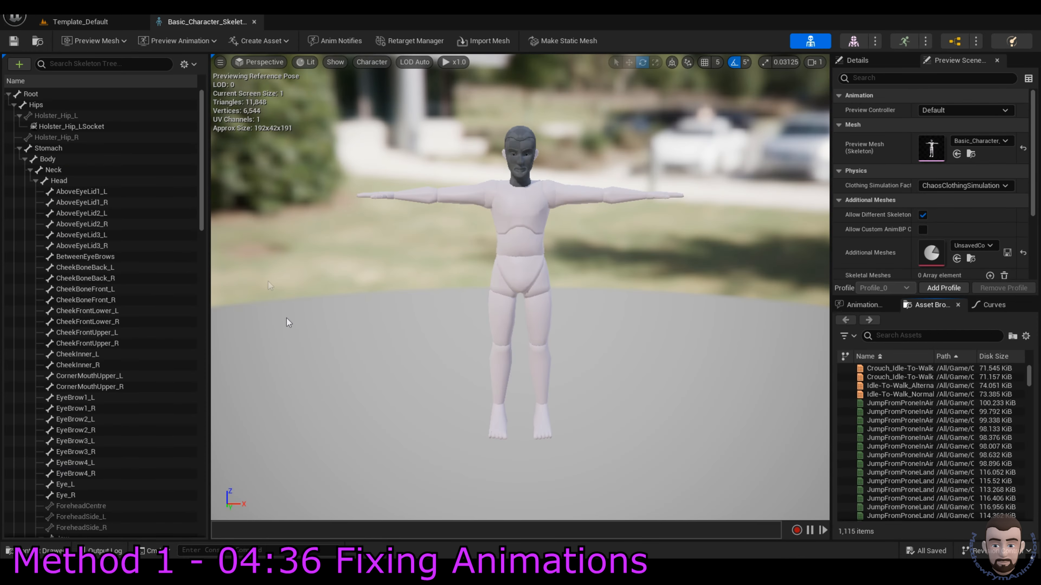
Step: Collapse and re-expand the Hips bone branch and scroll through the skeleton tree
click(14, 105)
click(14, 104)
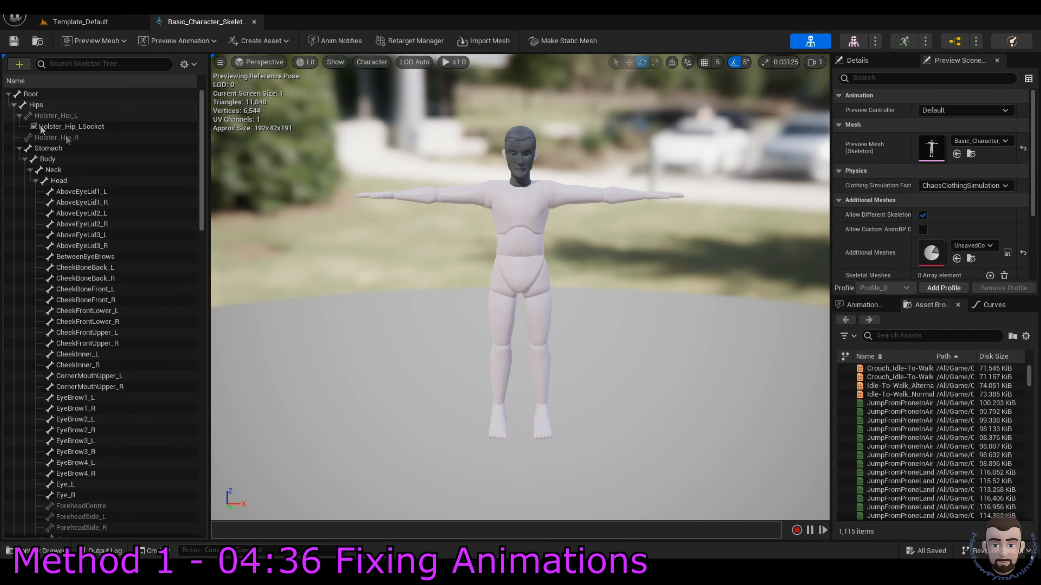
drag(203, 126, 201, 465)
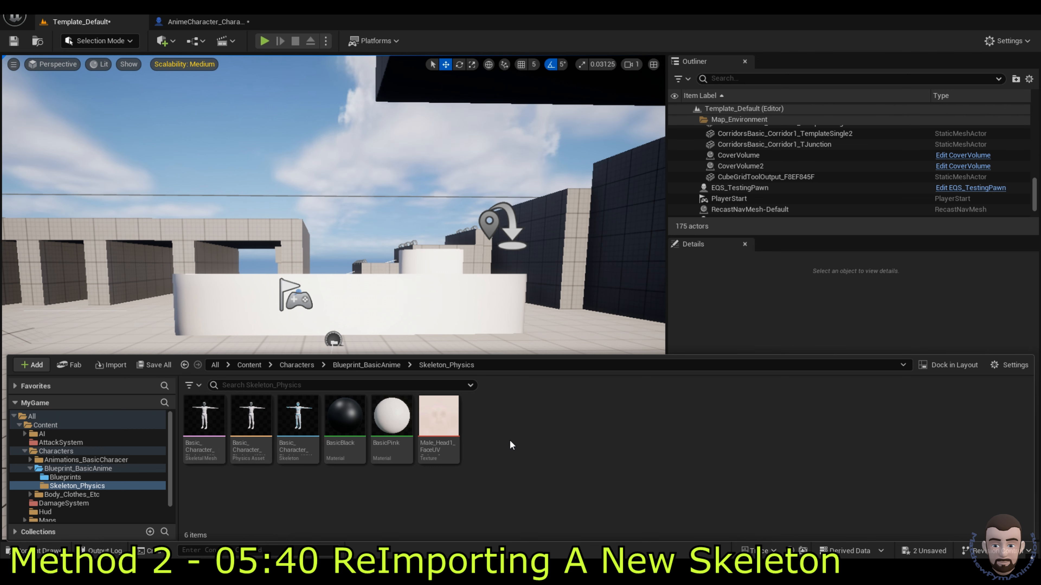
Step: Create a NewSkele folder inside the Skeleton_Physics content folder
right_click(508, 430)
click(592, 208)
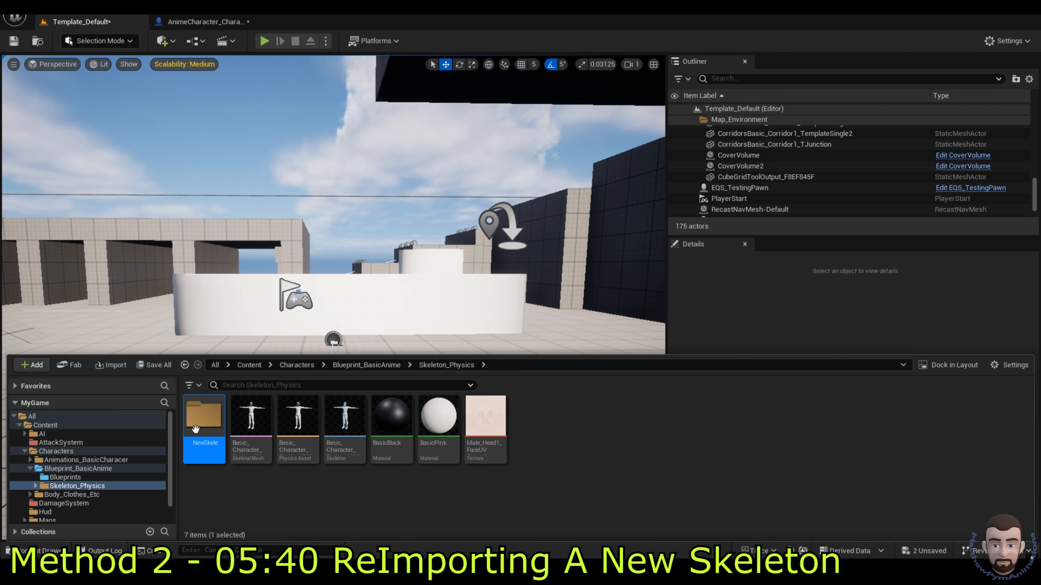
click(260, 515)
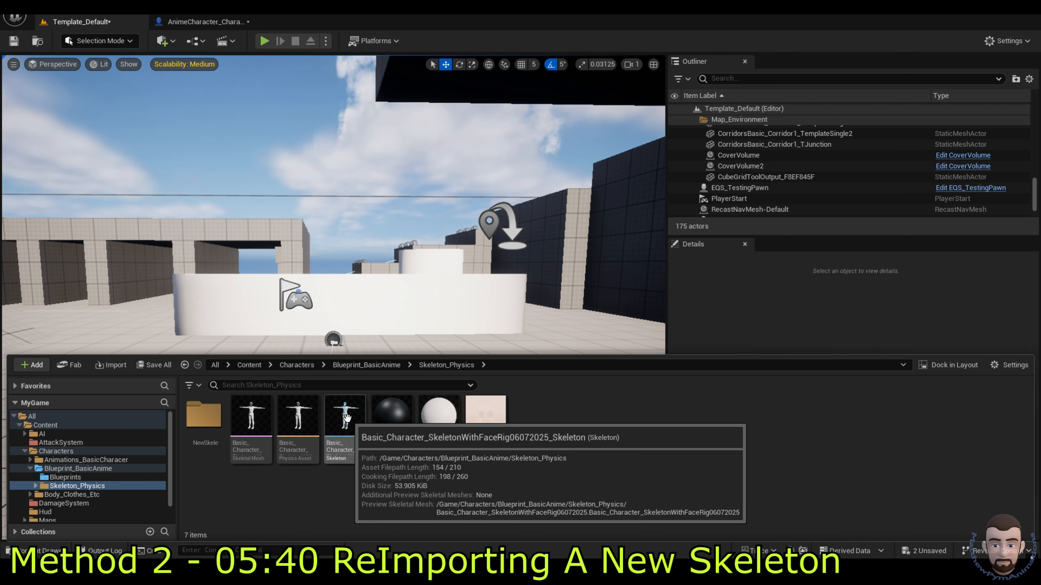
Step: Reimport the Basic_Character skeletal mesh from the newer character FBX, then open its skeleton asset
right_click(348, 432)
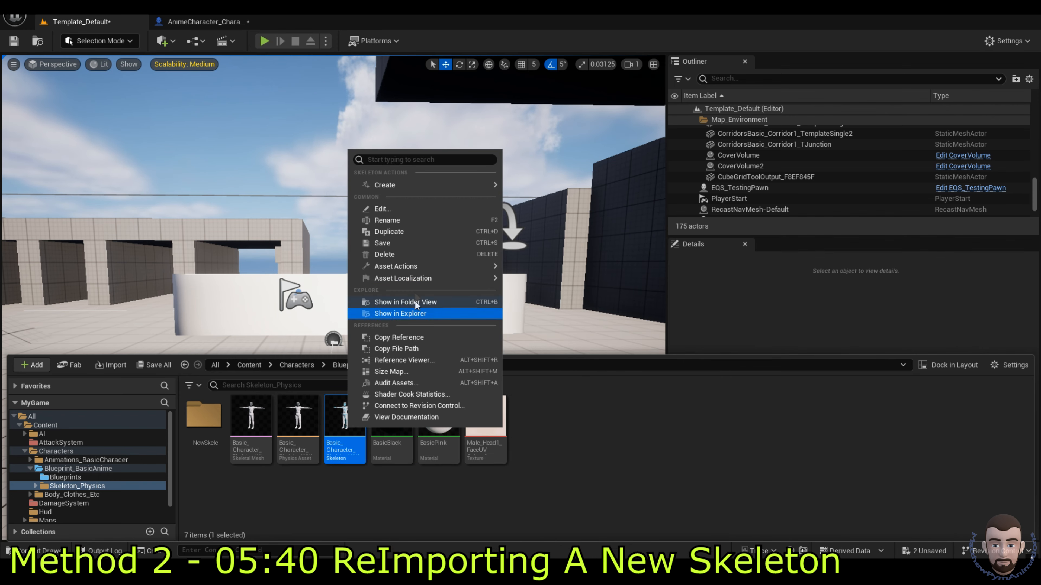
click(347, 490)
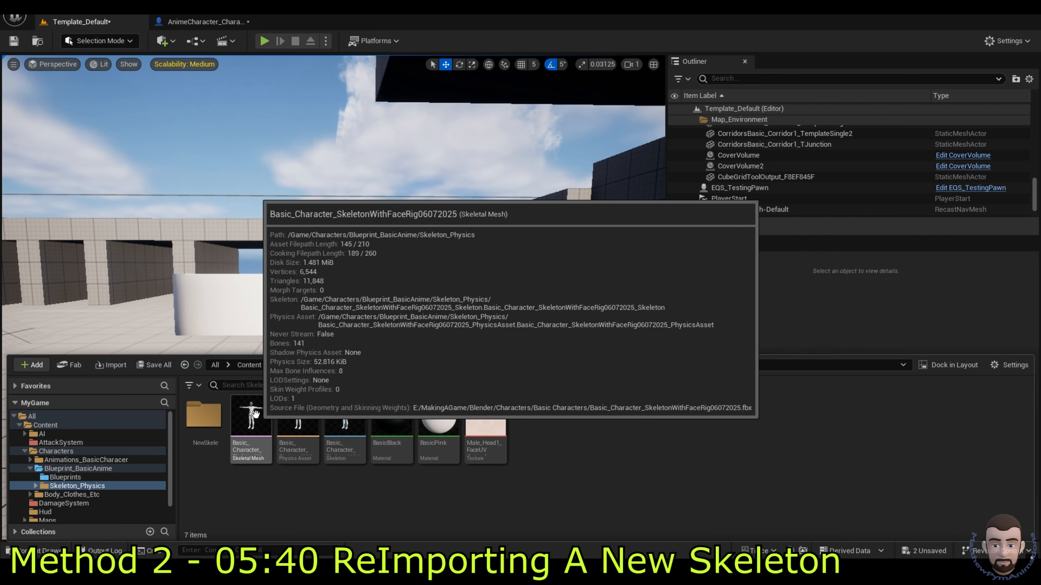
right_click(255, 414)
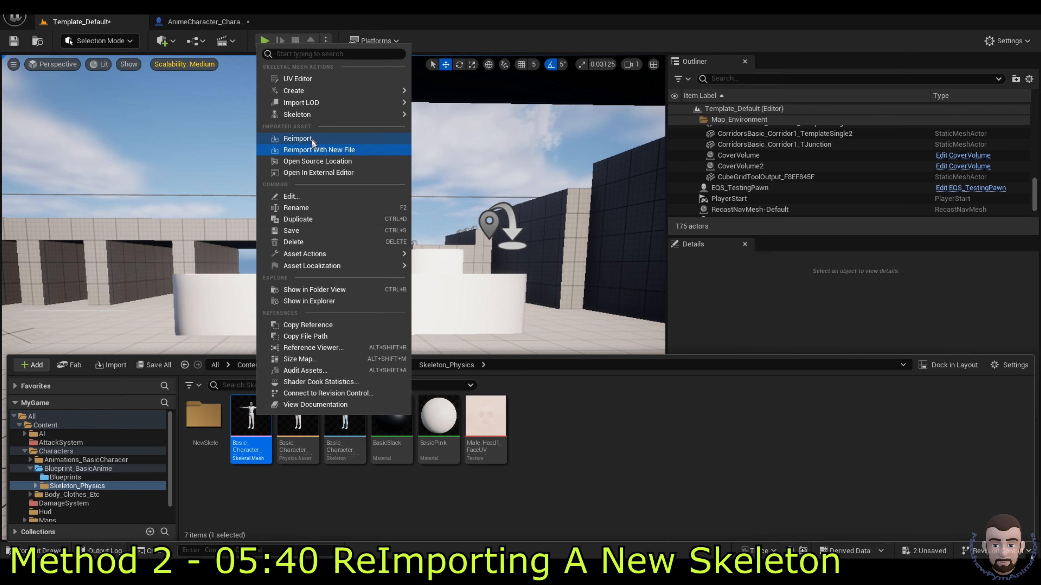
click(319, 149)
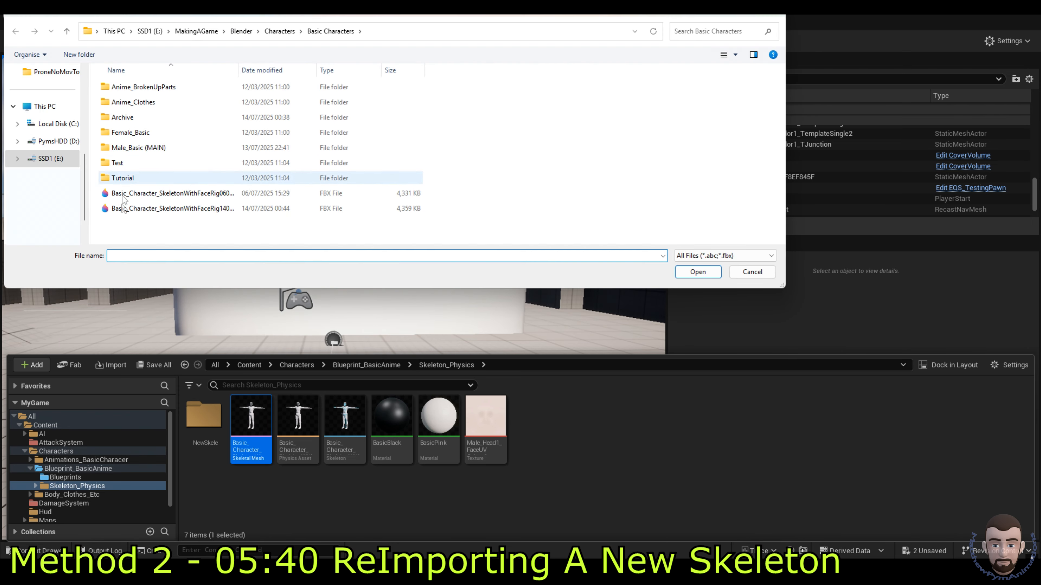
double_click(200, 208)
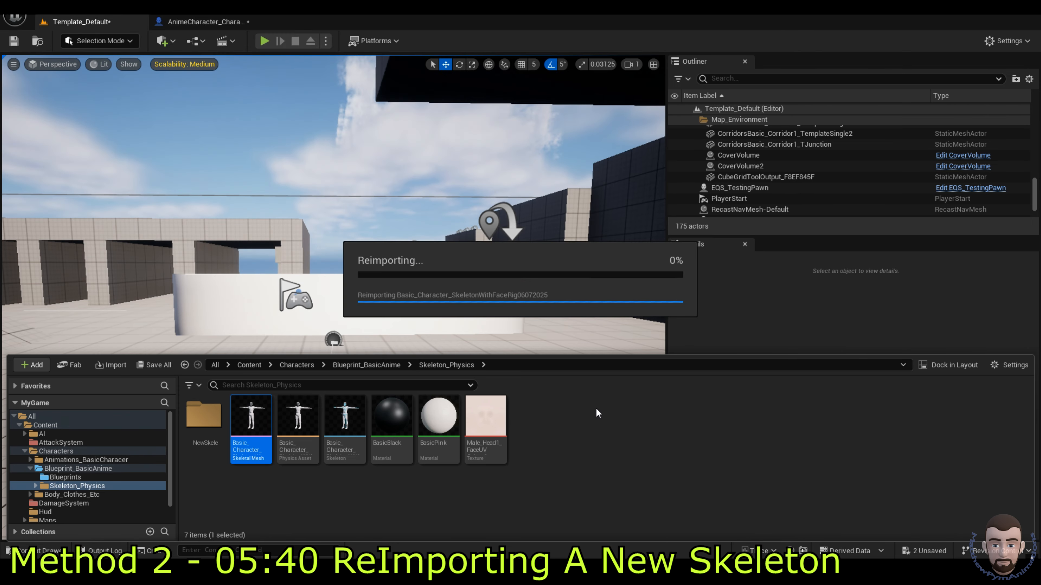
double_click(346, 420)
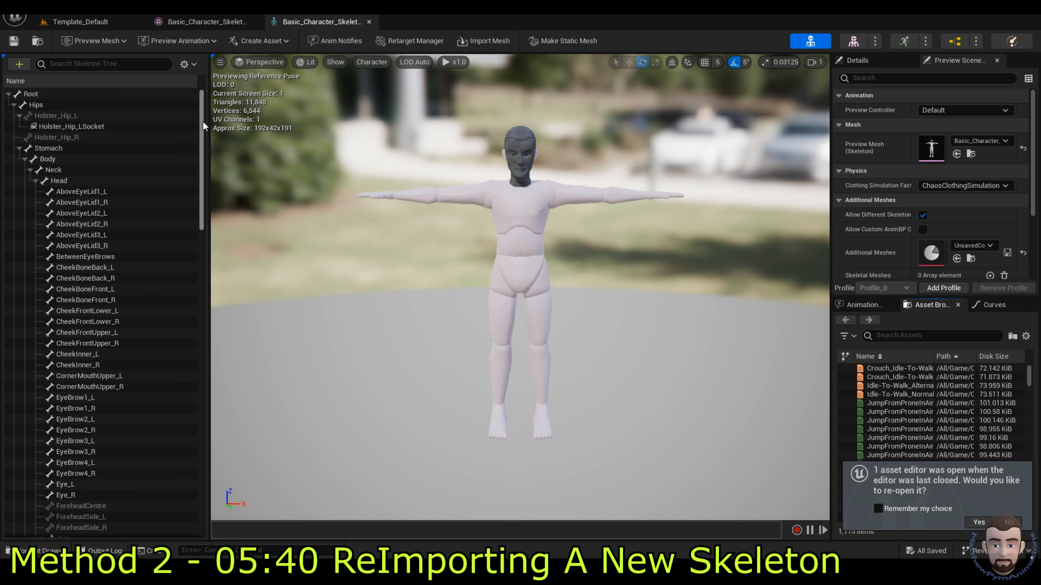
Step: Remove the Pistol_Trigger bone's children from LOD 0, confirming the irreversible removal
drag(202, 123, 217, 412)
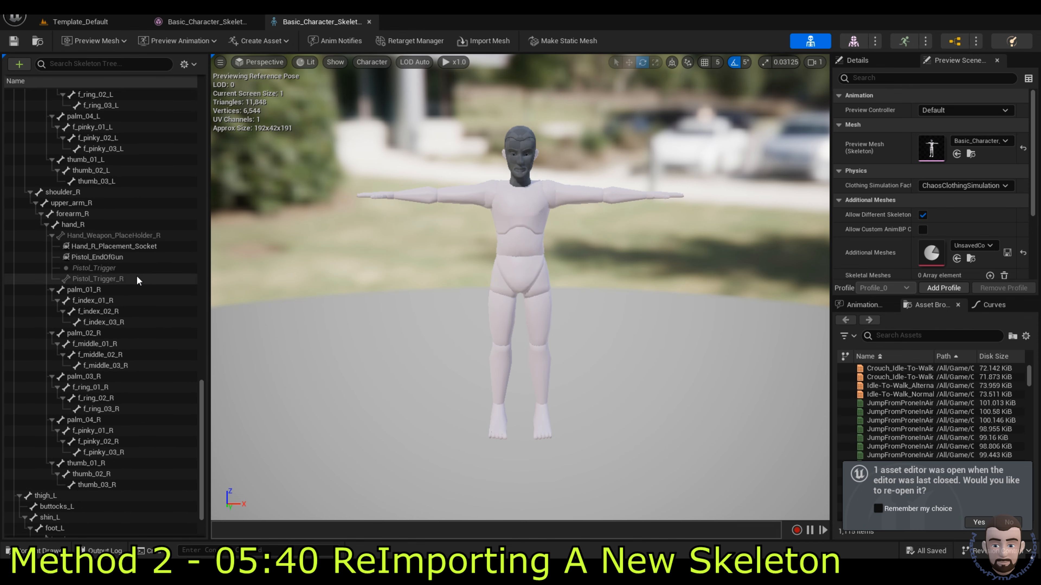
click(110, 268)
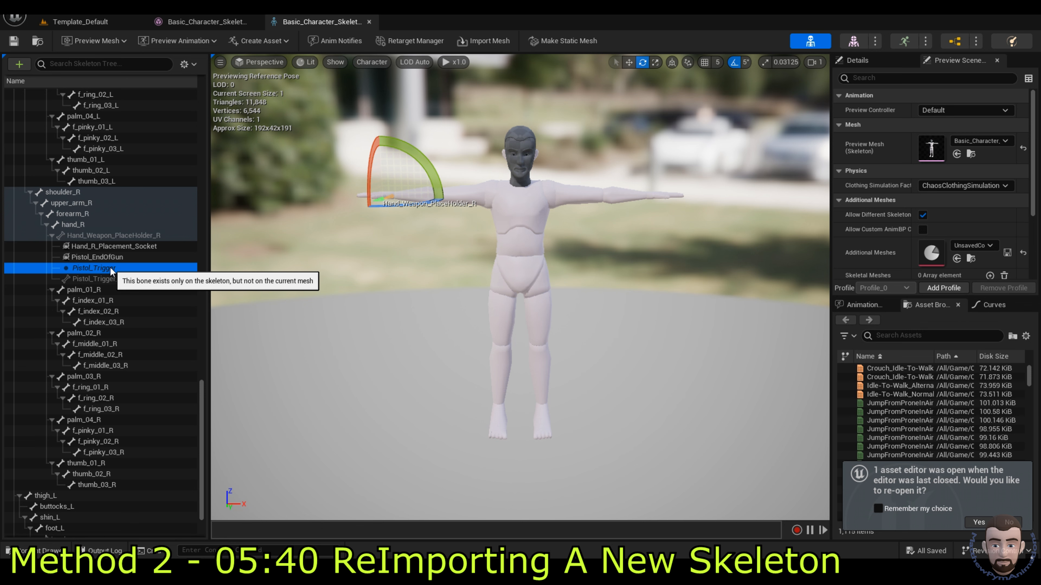
right_click(54, 266)
mouse_move(166, 396)
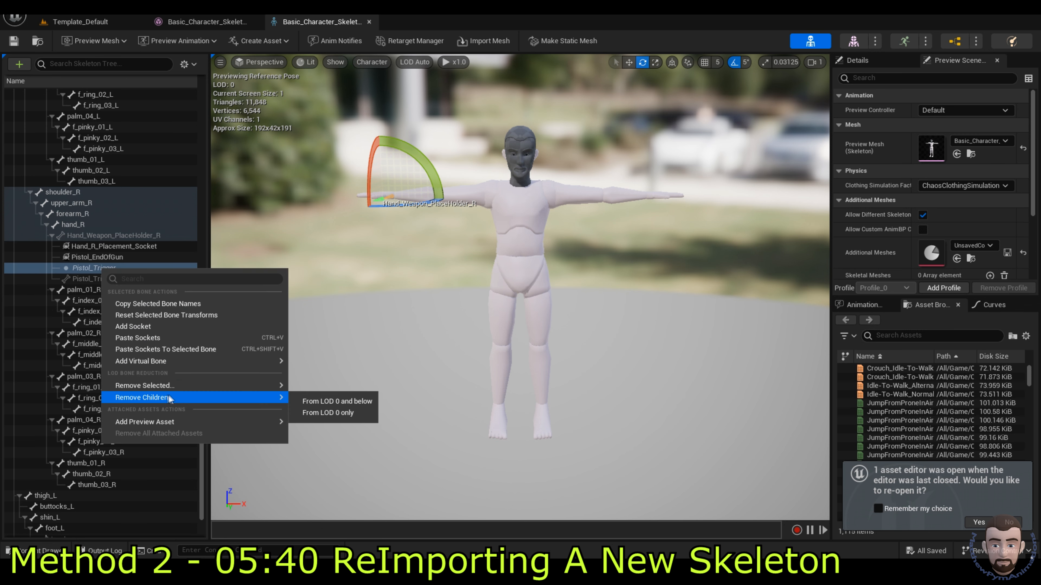
click(324, 414)
click(553, 303)
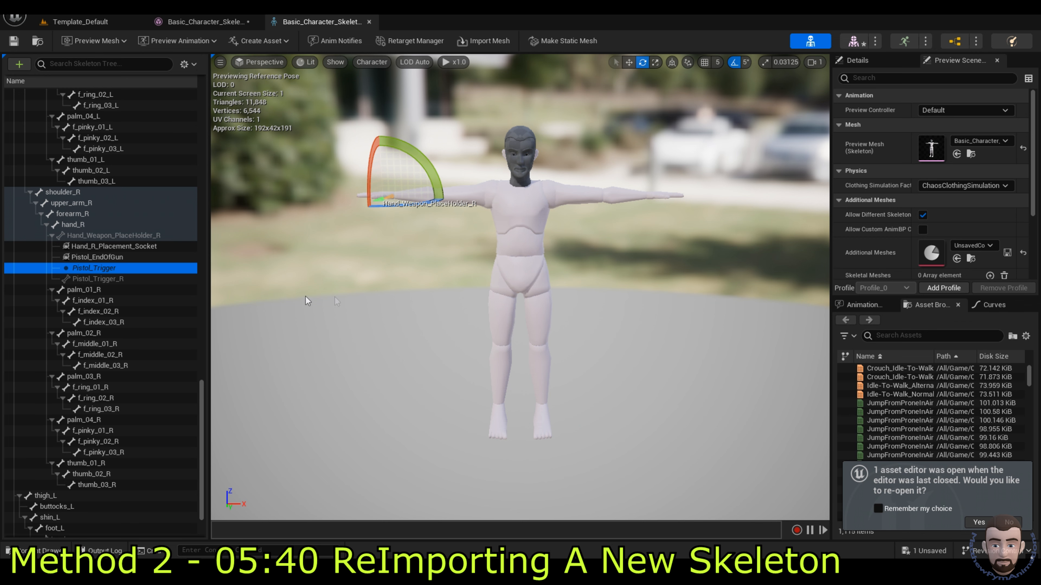
Step: Remove the Pistol_Trigger bone itself from LOD 0 only and bring up the Content Drawer
right_click(102, 269)
mouse_move(185, 388)
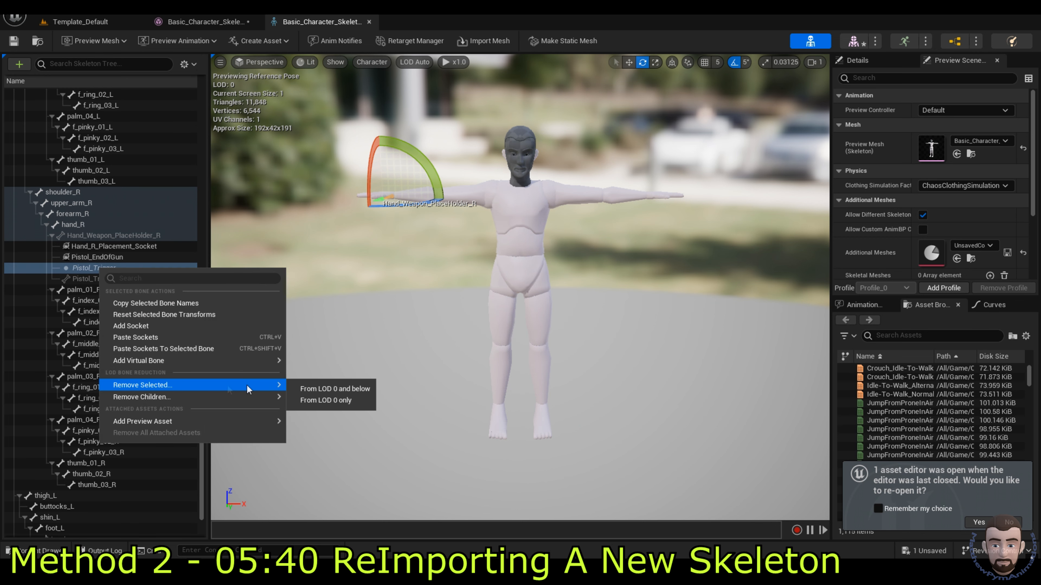
click(326, 400)
click(554, 304)
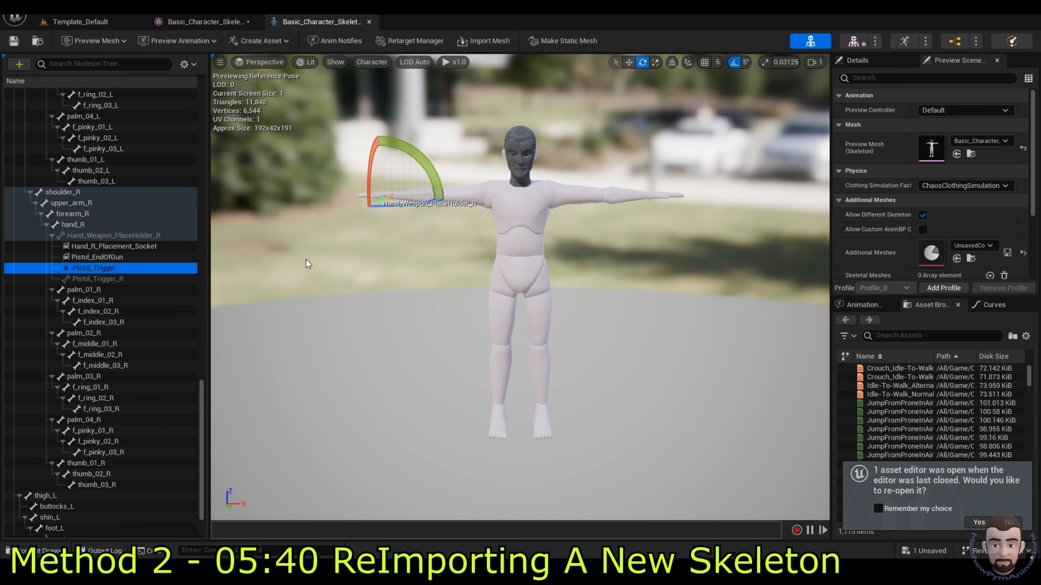
key(ctrl+space)
click(320, 507)
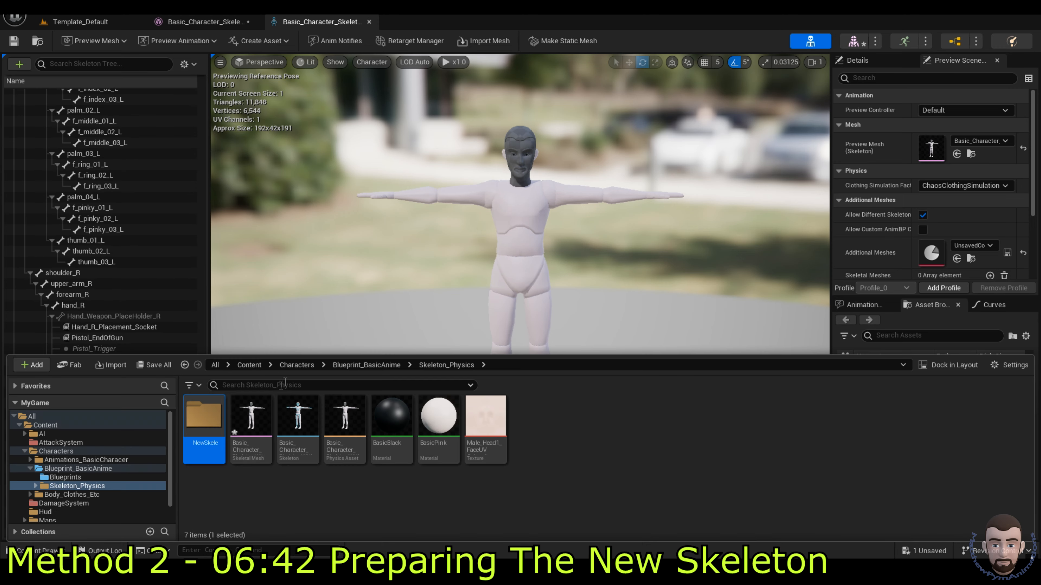
Step: Import the newer character FBX into the NewSkele folder with Import All
click(201, 411)
double_click(201, 411)
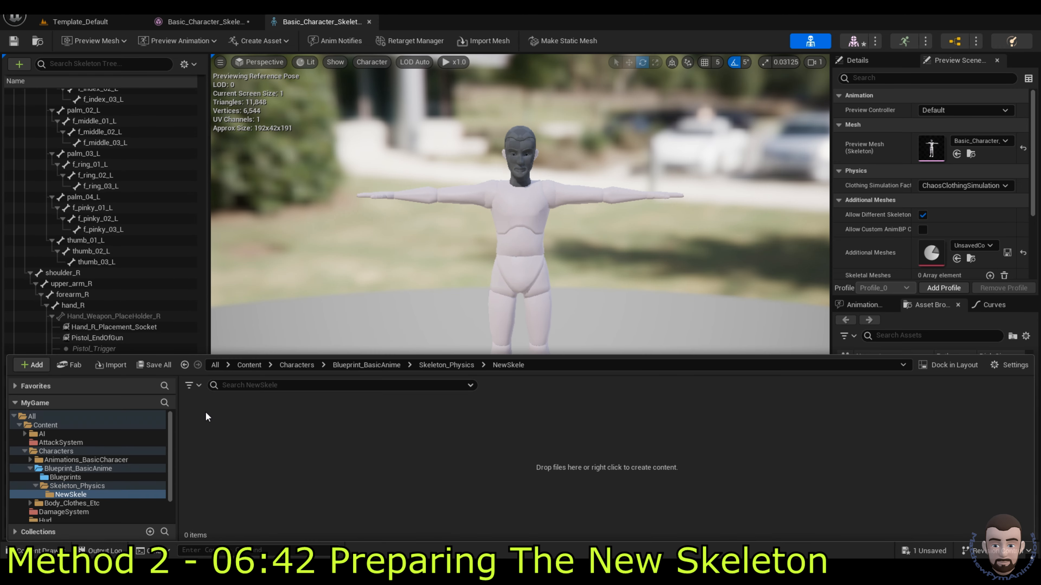
click(117, 366)
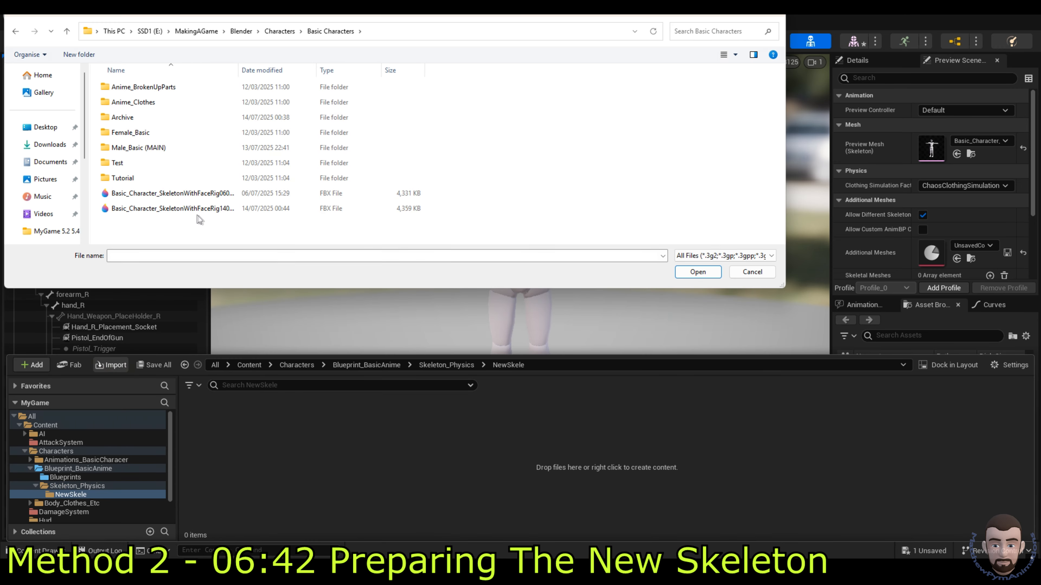
double_click(187, 208)
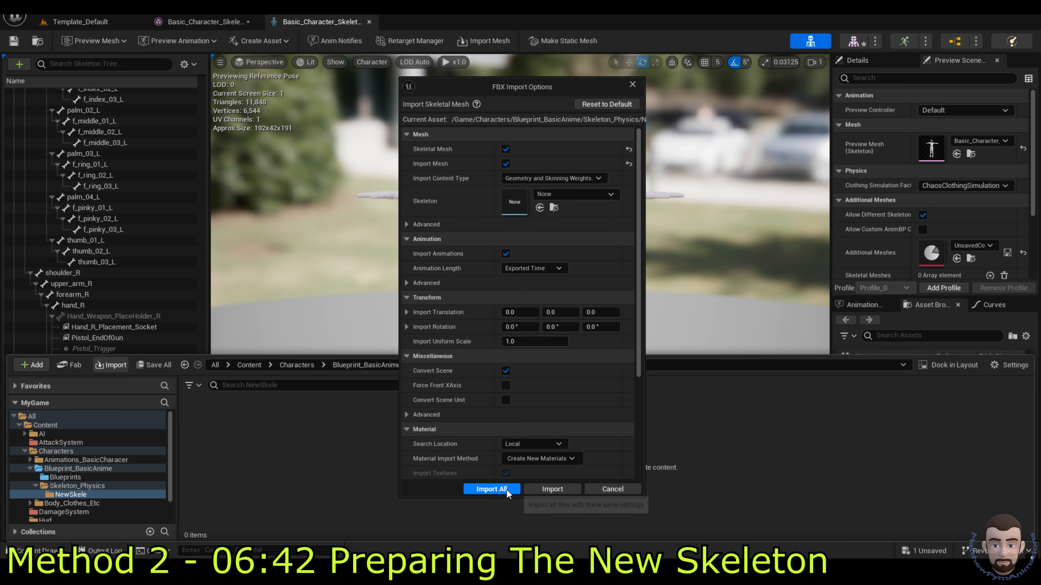
click(491, 490)
Step: Force delete the imported materials and texture, then select the new skeleton asset
click(530, 425)
shift+click(200, 416)
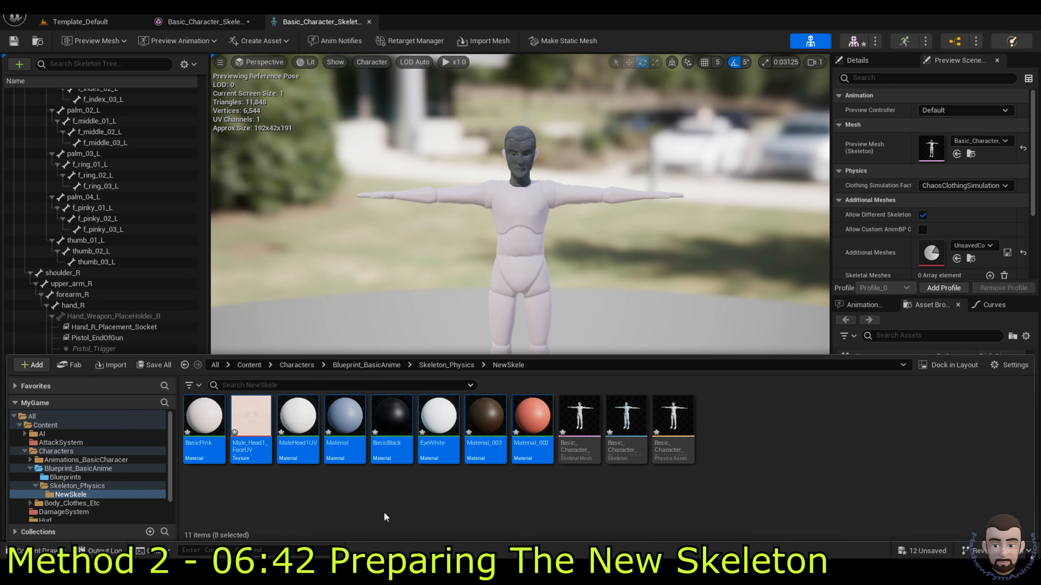
key(Delete)
click(436, 461)
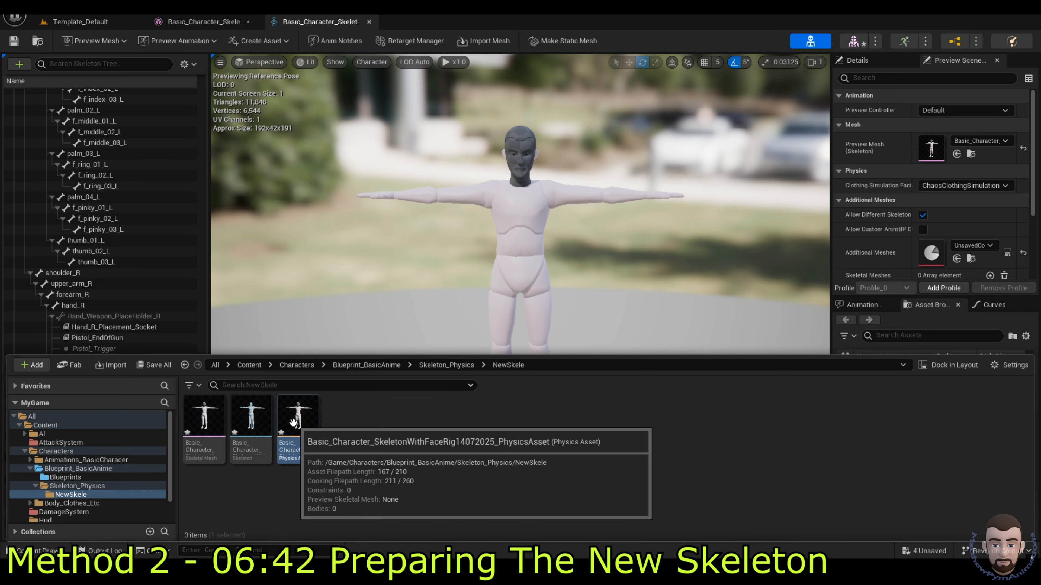
click(298, 422)
ctrl+click(204, 423)
mouse_move(256, 419)
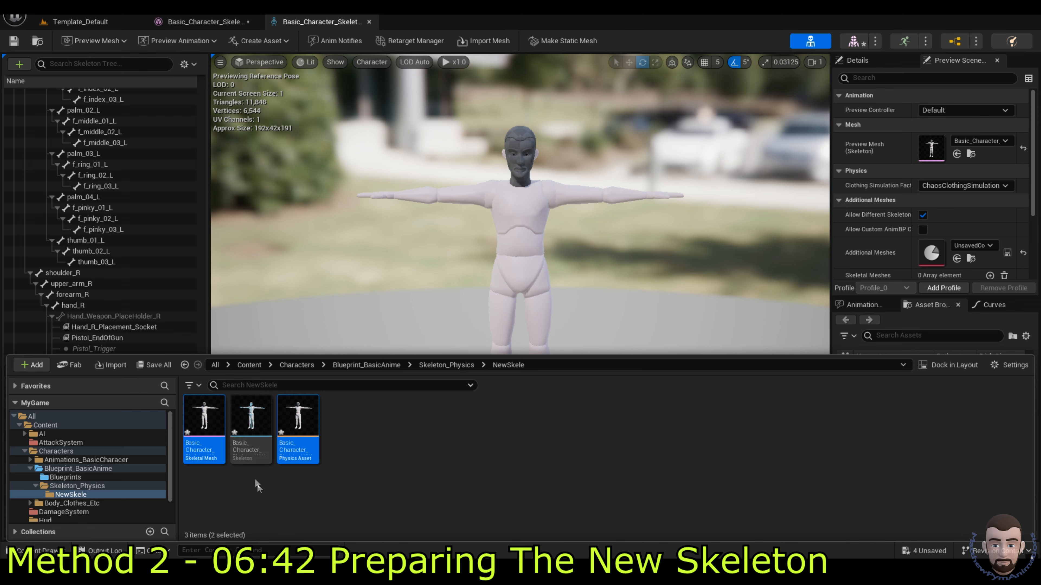
click(362, 442)
click(251, 422)
Step: Open the new skeleton, dock its editor beside the old one, and locate Pistol_Trigger_R
double_click(258, 424)
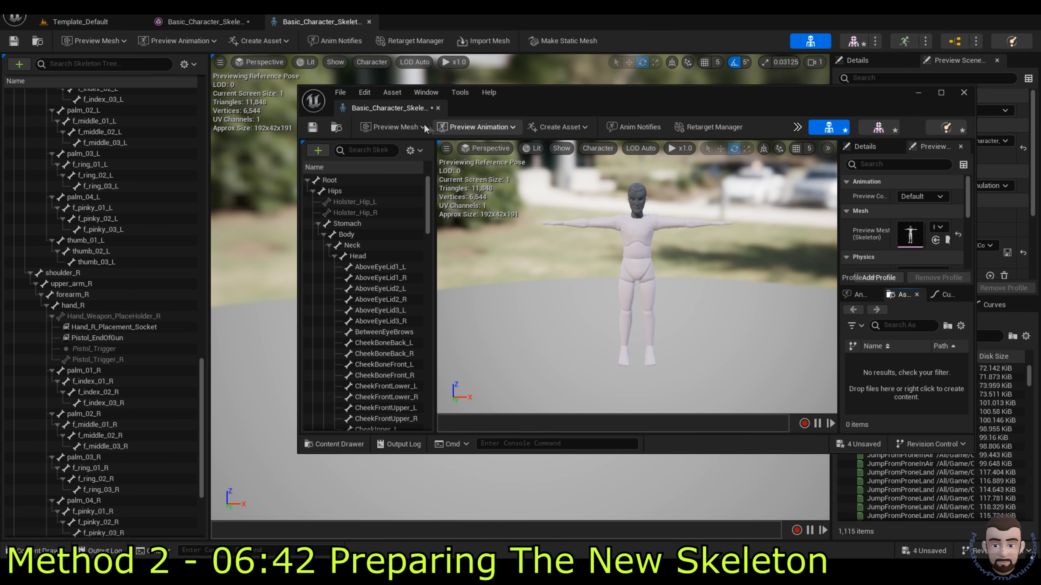
drag(378, 107, 433, 27)
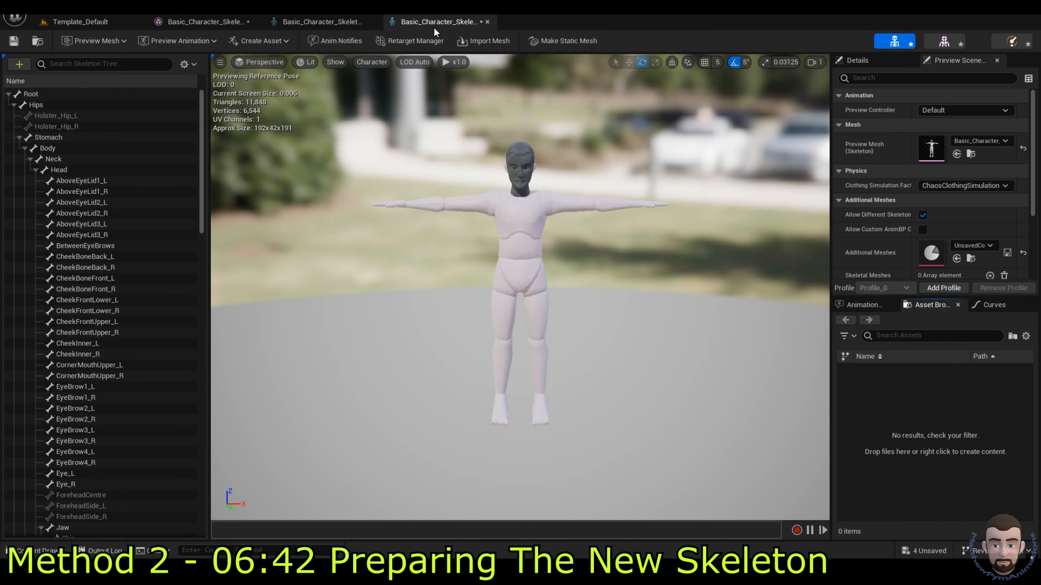
click(36, 170)
scroll(127, 352, down, 8)
click(98, 391)
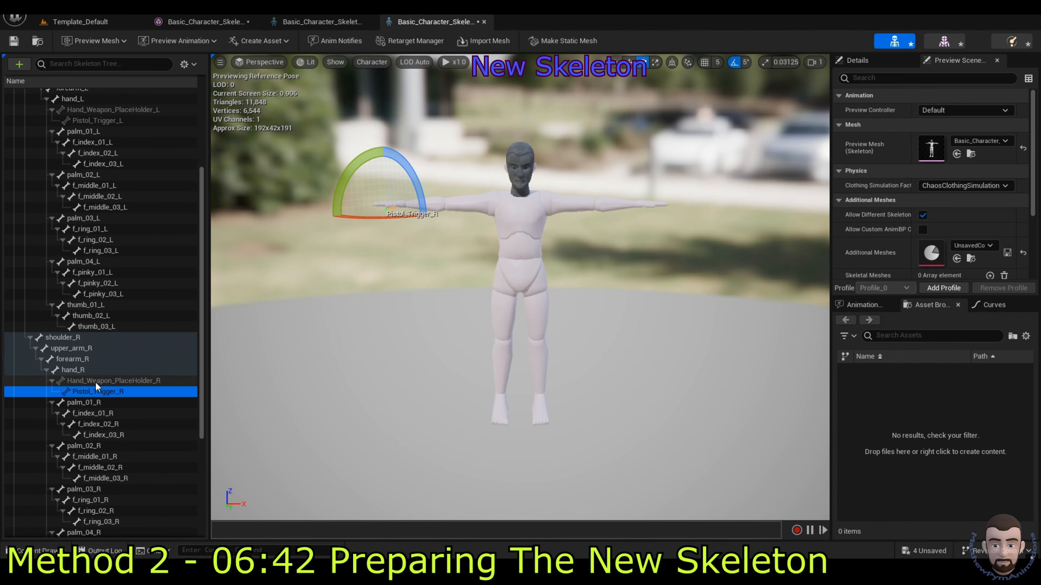
Step: Paste the old skeleton's Pistol_Trigger, Pistol_EndOfGun and Hand_R_Placement_Socket sockets under Hand_Weapon_PlaceHolder_R
click(323, 23)
click(101, 349)
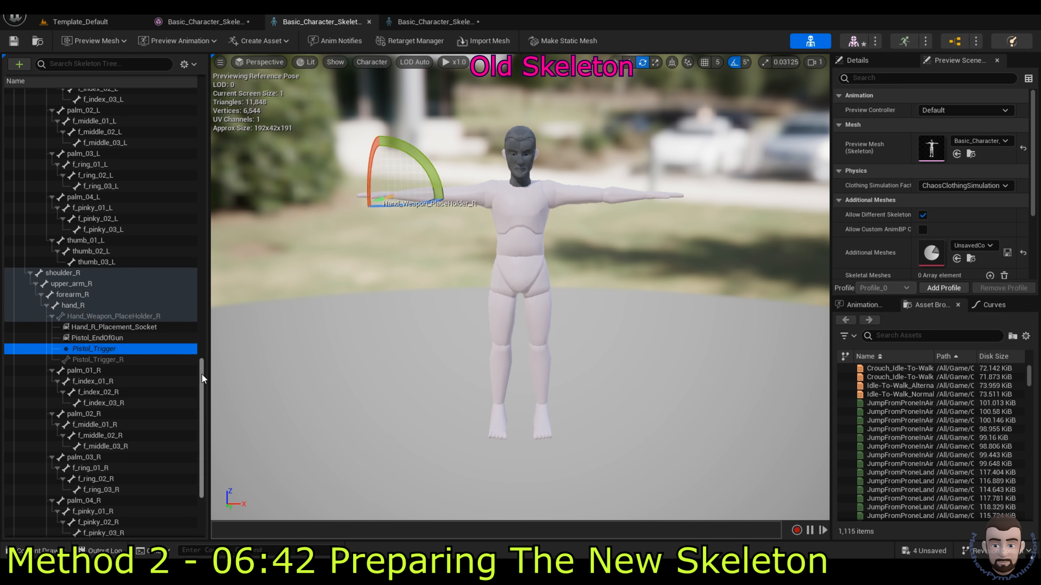
click(124, 337)
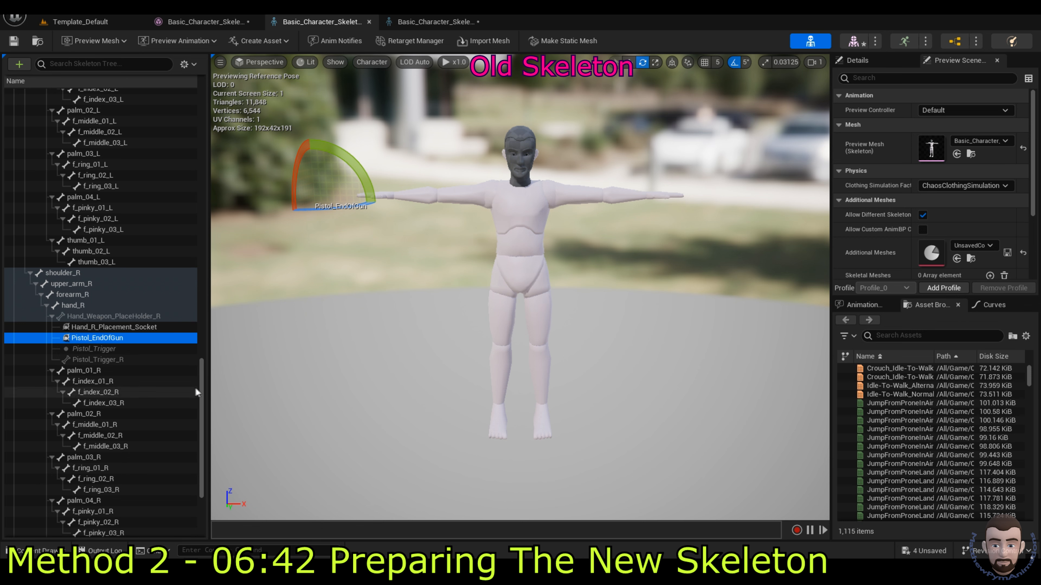
ctrl+click(120, 328)
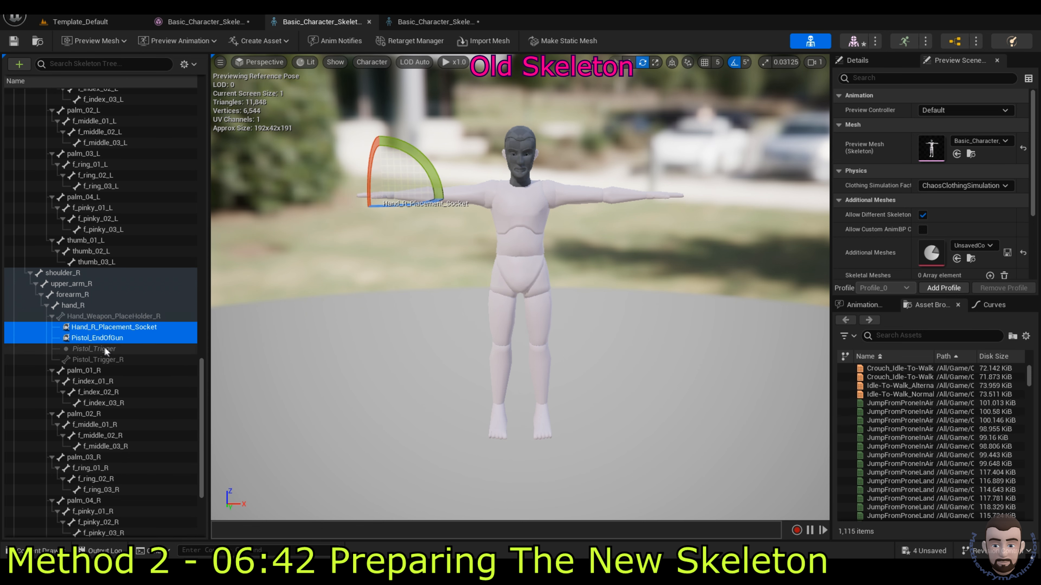
click(413, 22)
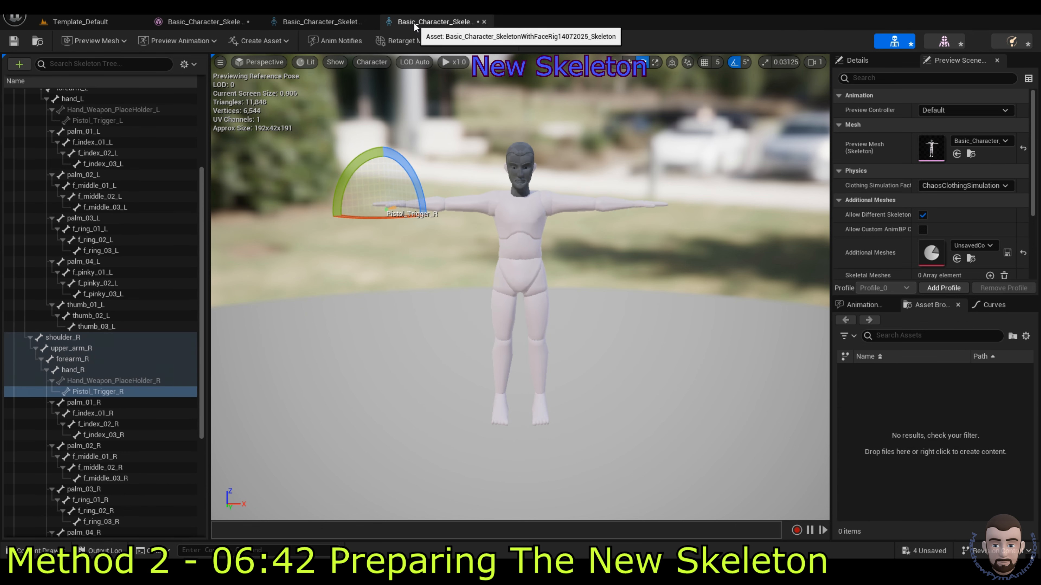
click(112, 379)
key(ctrl+v)
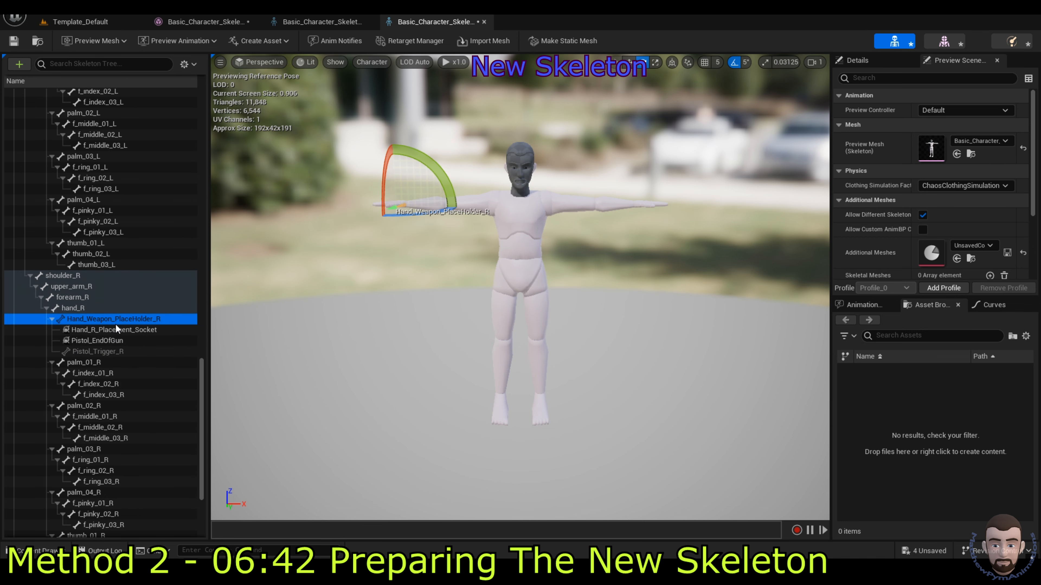
Step: Compare Holster_Hip_LSocket between both skeletons and expand Holster_Hip_L on the new one
click(322, 22)
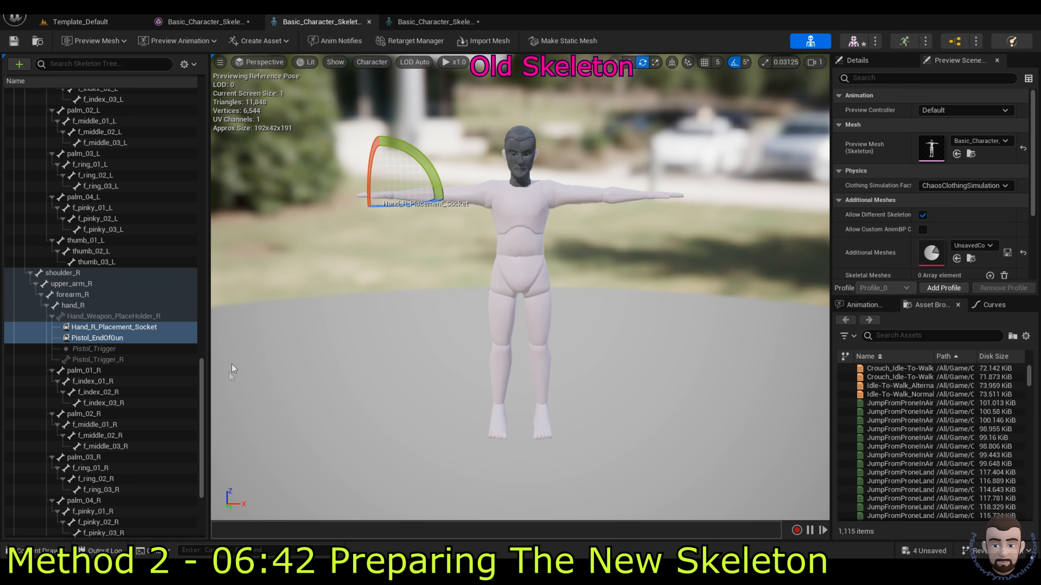
drag(201, 387, 206, 112)
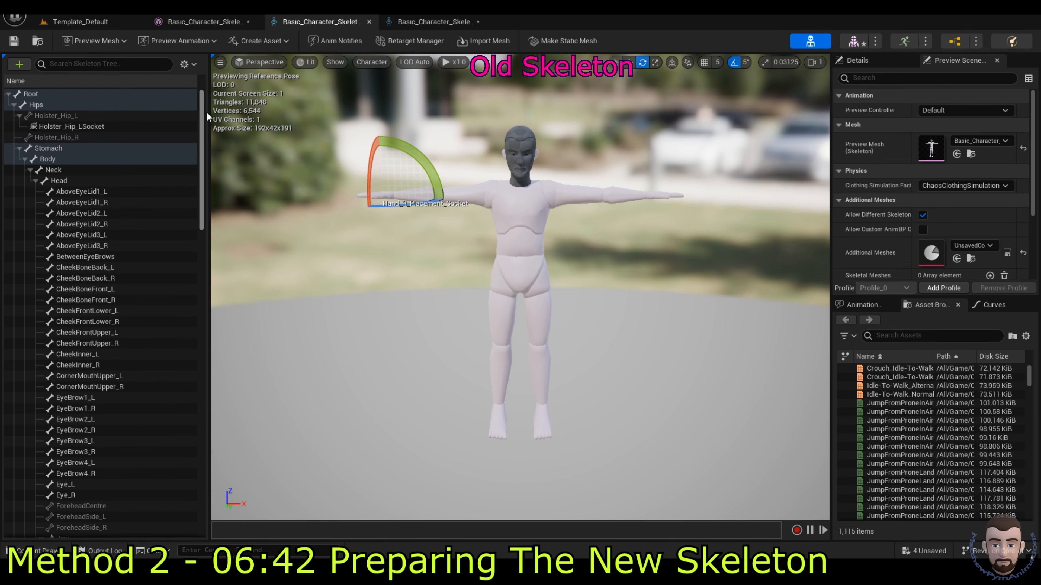
click(79, 127)
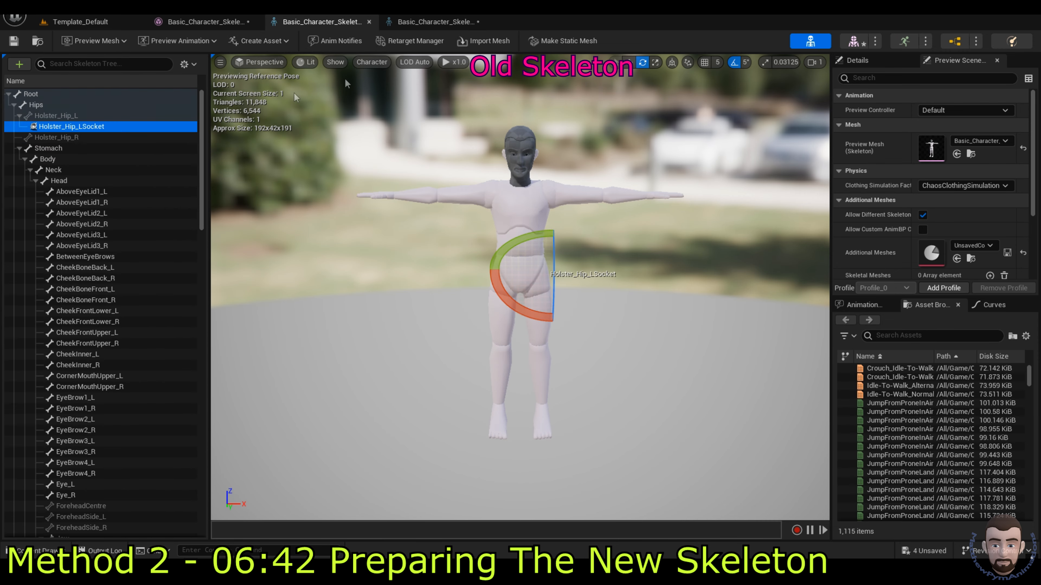
click(432, 21)
drag(204, 376, 205, 111)
click(323, 24)
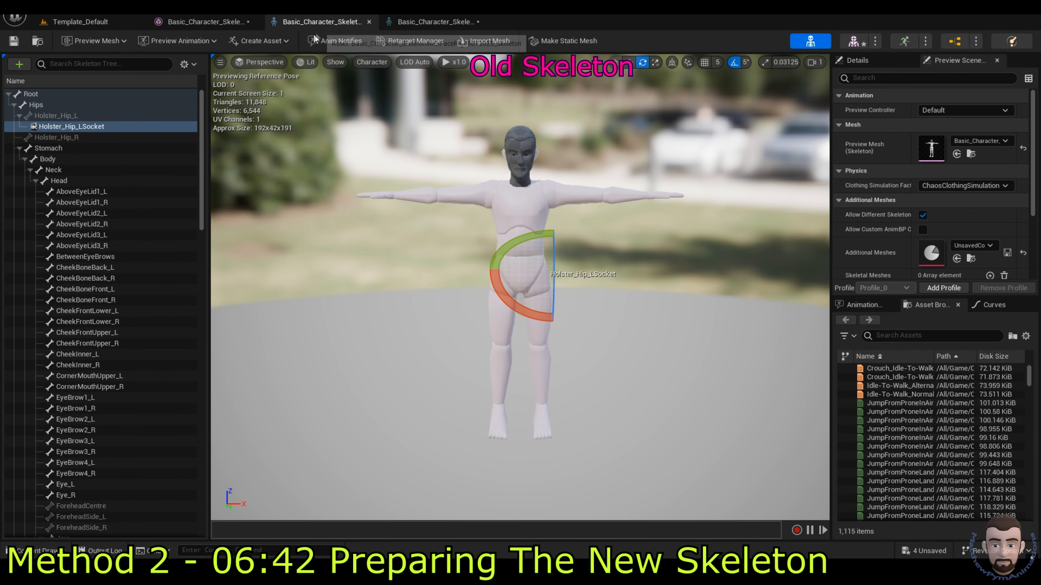
click(426, 22)
double_click(86, 115)
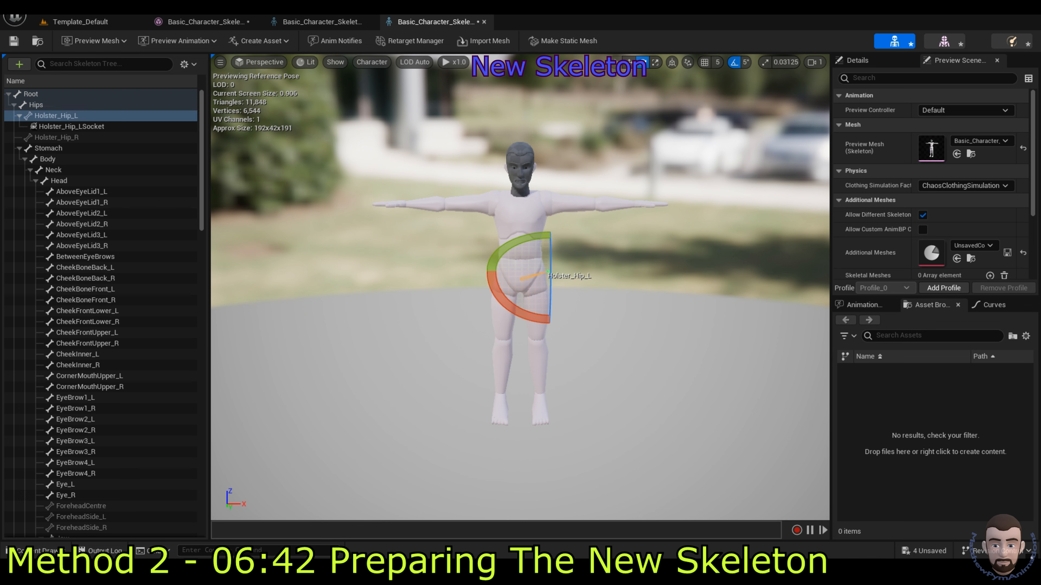
click(306, 192)
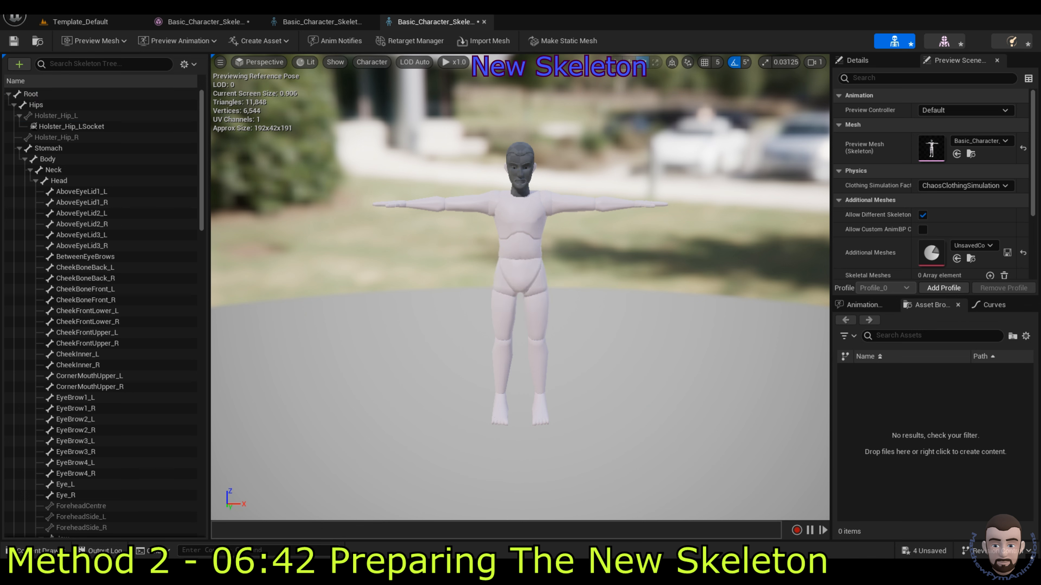
Step: Review the Blend Profiles options in both the new and old skeleton trees
click(185, 64)
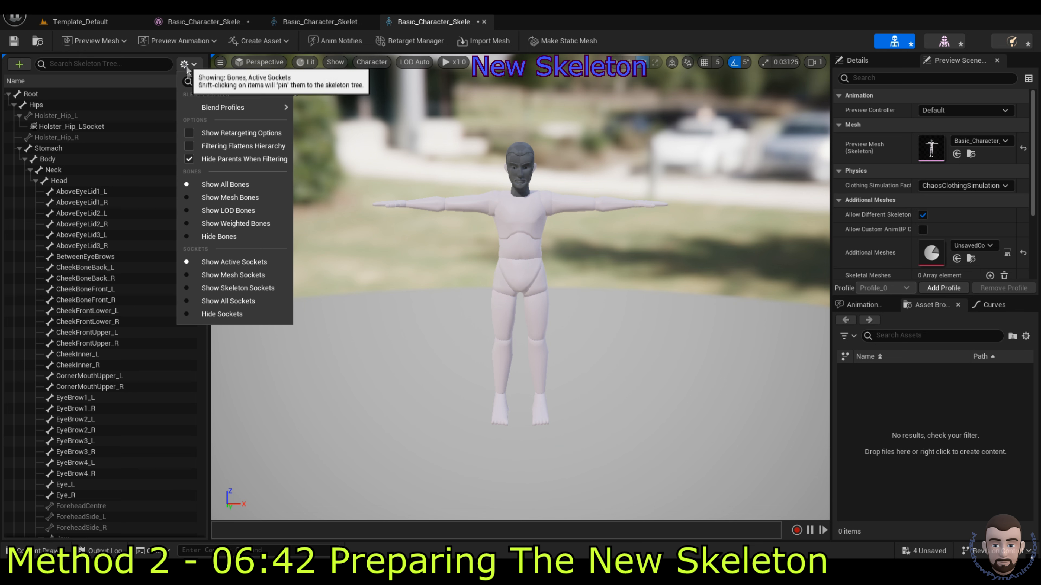
mouse_move(223, 108)
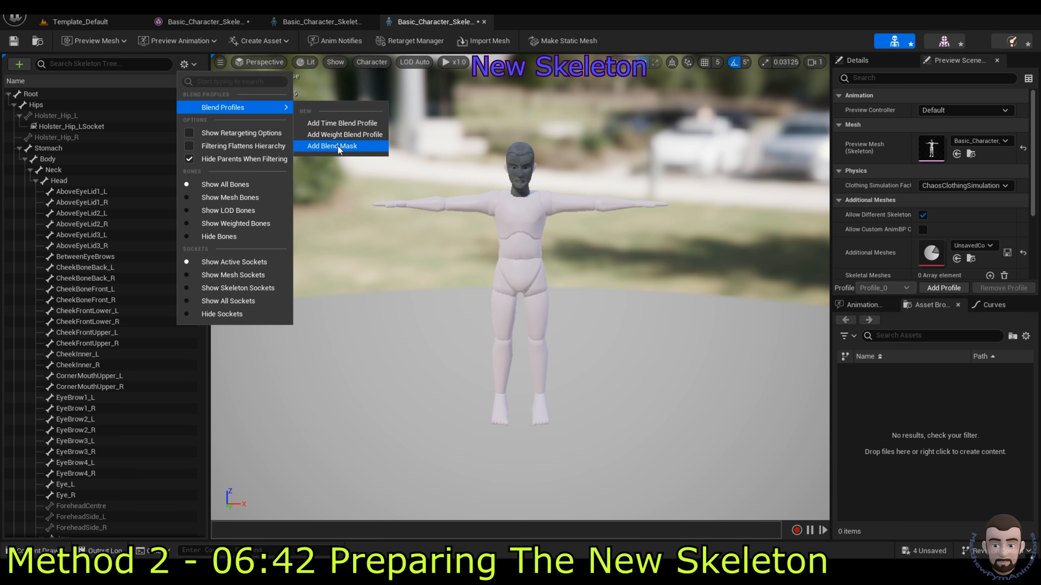
click(322, 22)
click(185, 64)
mouse_move(235, 106)
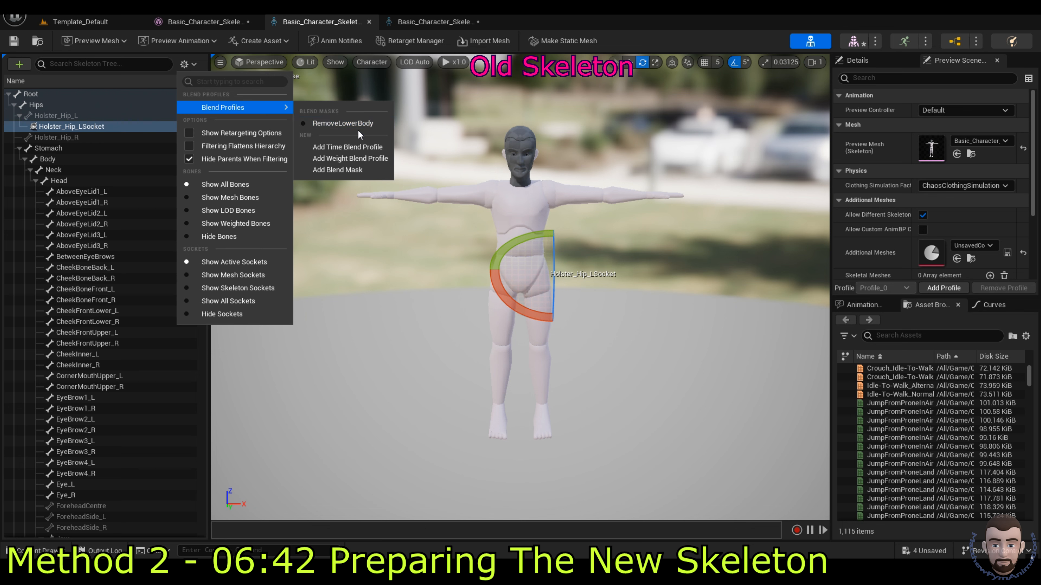
Step: Add a blend mask named RemoveLowerBody to the new skeleton
click(438, 20)
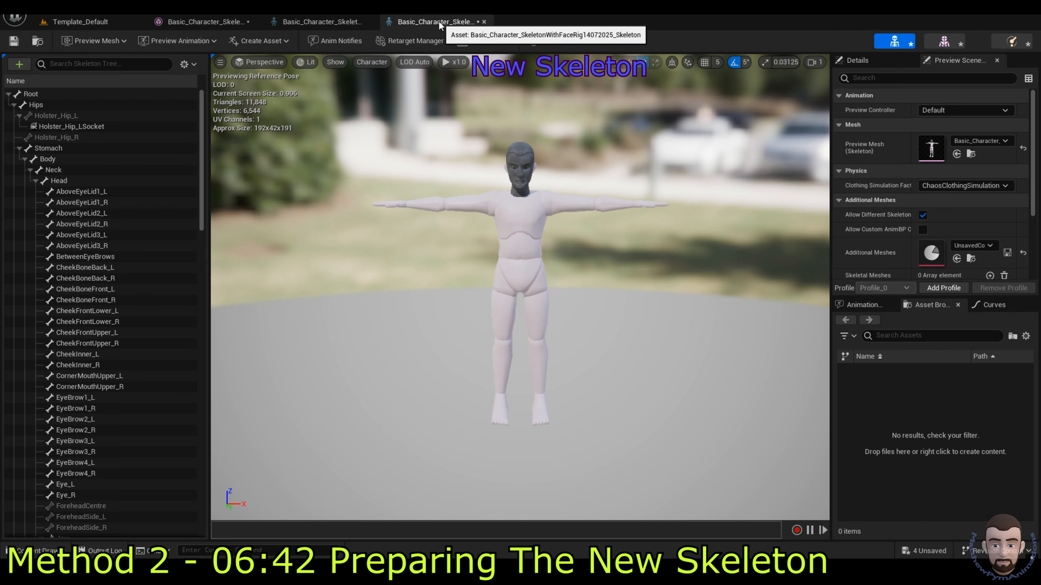
click(194, 63)
mouse_move(227, 107)
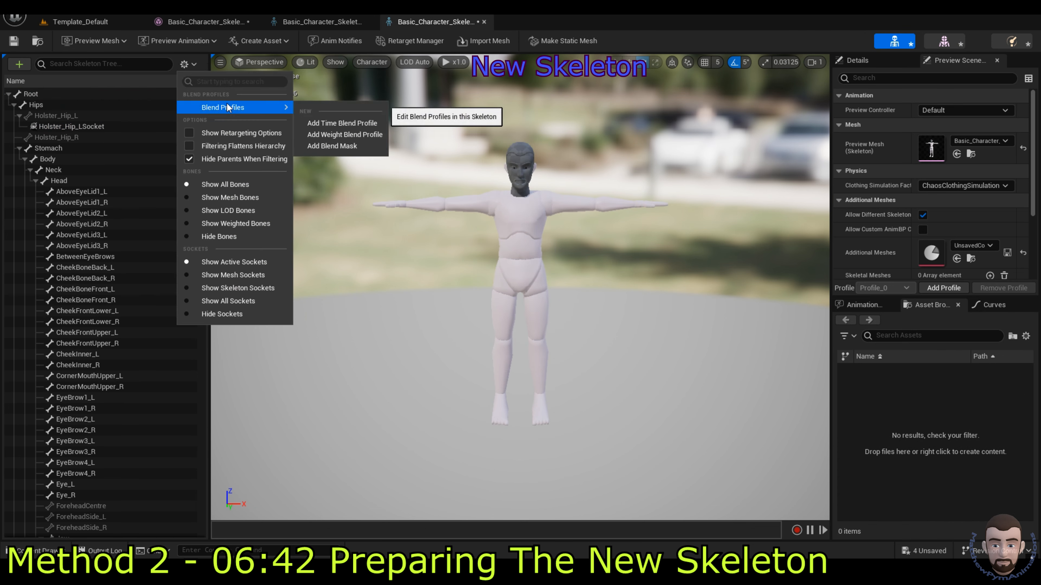
click(339, 147)
text(R)
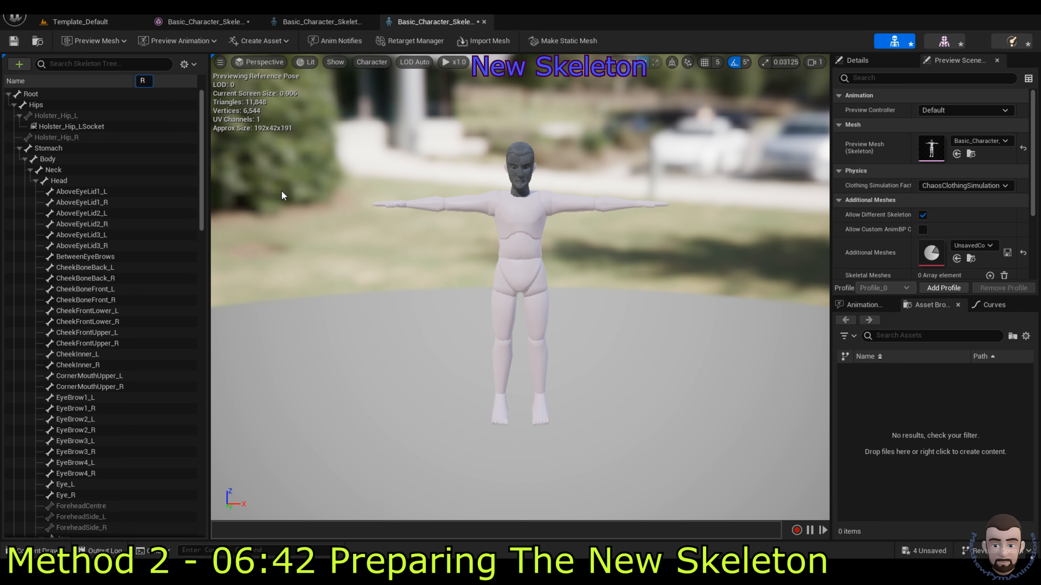
text(emove)
text(LowerB)
text(ody)
key(Return)
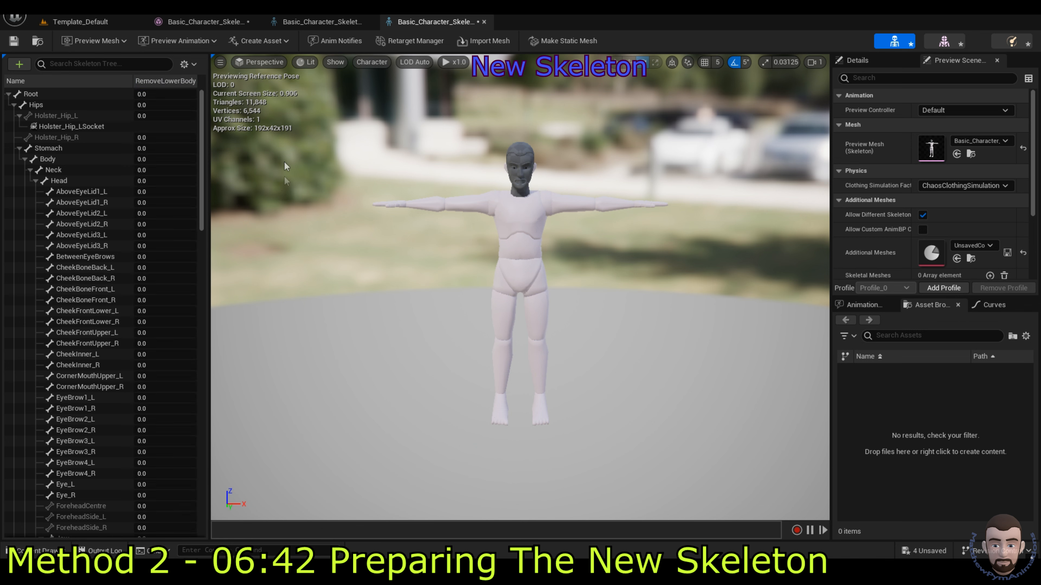
Step: Display the old skeleton's RemoveLowerBody weights and scroll through the bone list
click(319, 21)
click(184, 64)
mouse_move(220, 115)
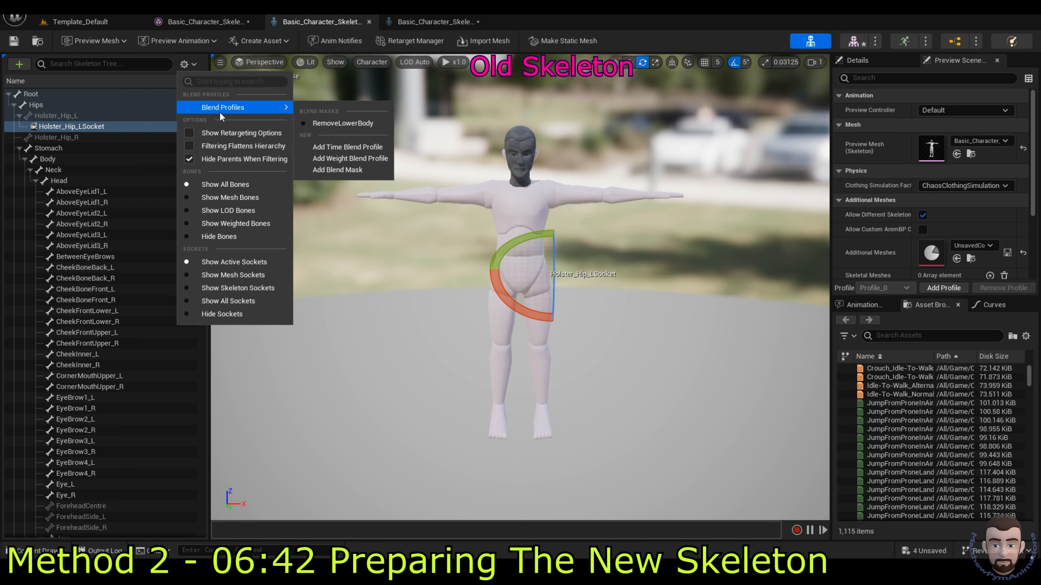
click(335, 123)
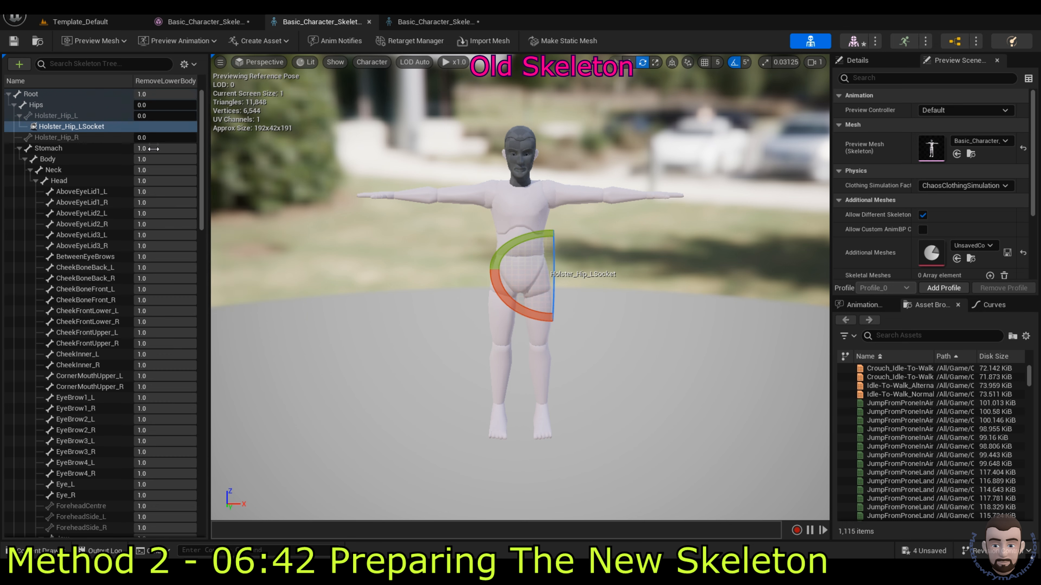
scroll(169, 184, down, 15)
scroll(169, 232, down, 20)
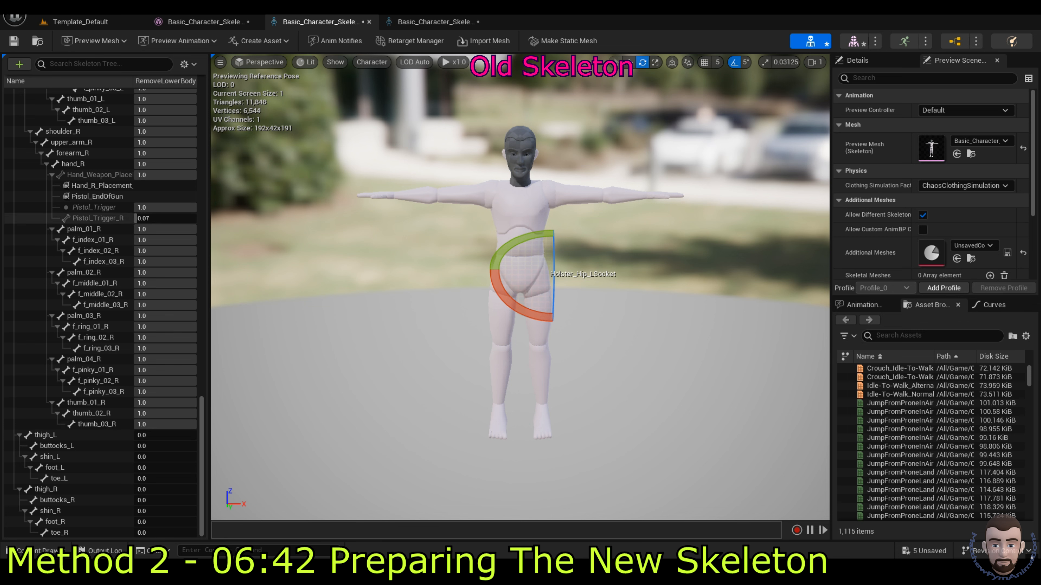
drag(203, 437, 208, 355)
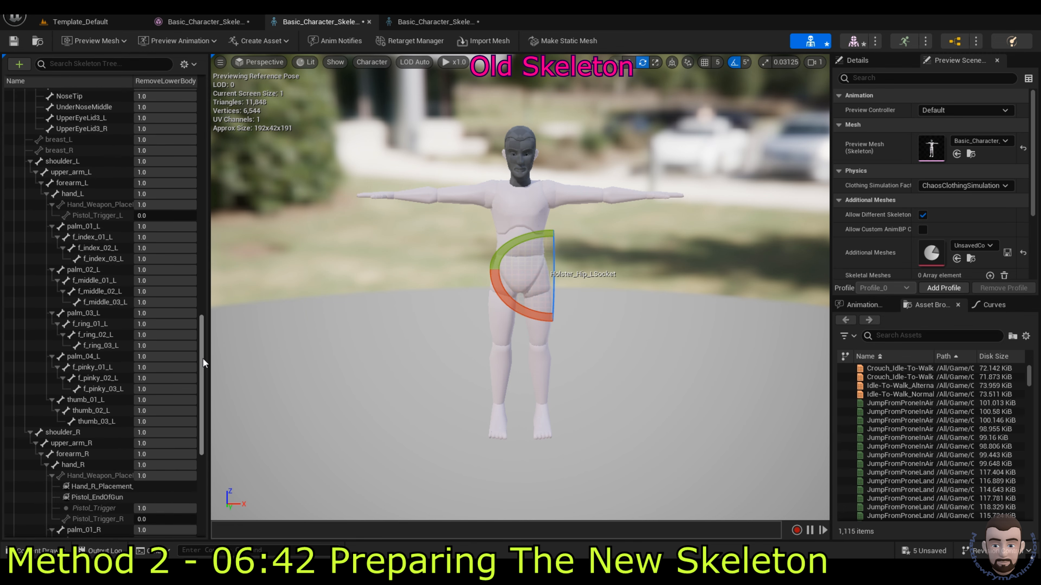
drag(203, 358, 211, 119)
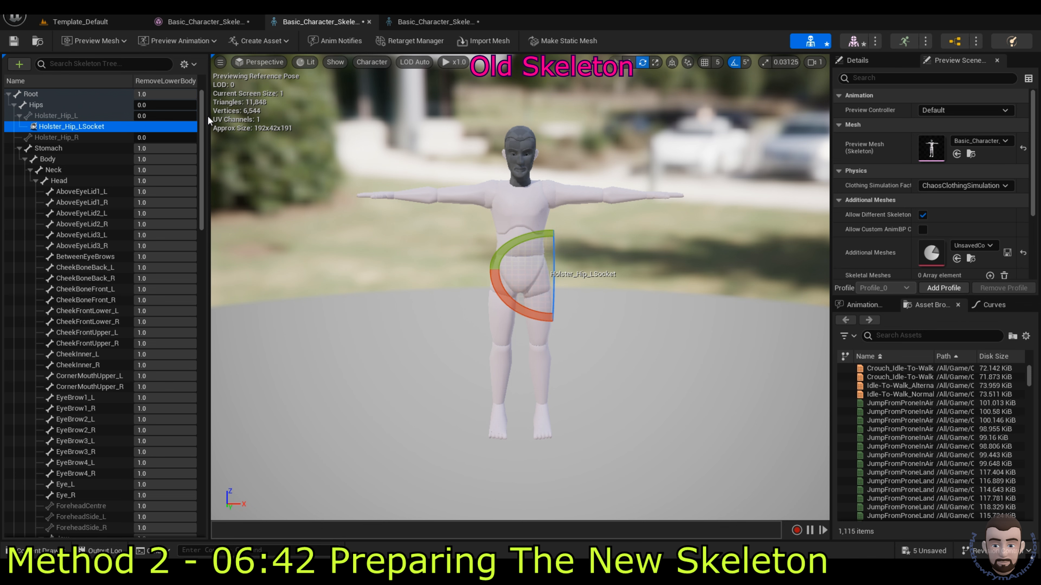
Step: Select the old skeleton asset in Skeleton_Physics and delete it
click(417, 22)
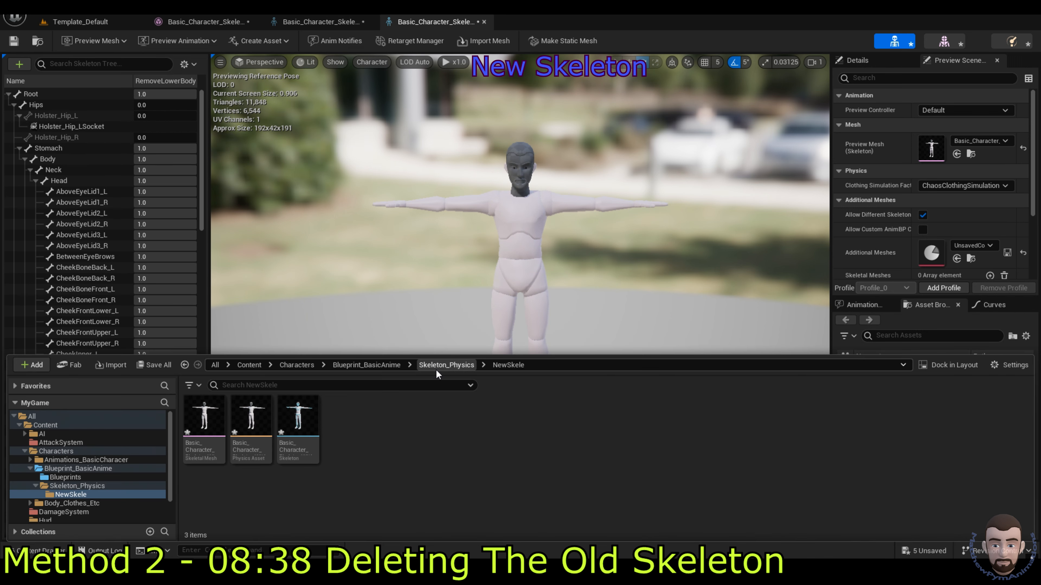
click(441, 367)
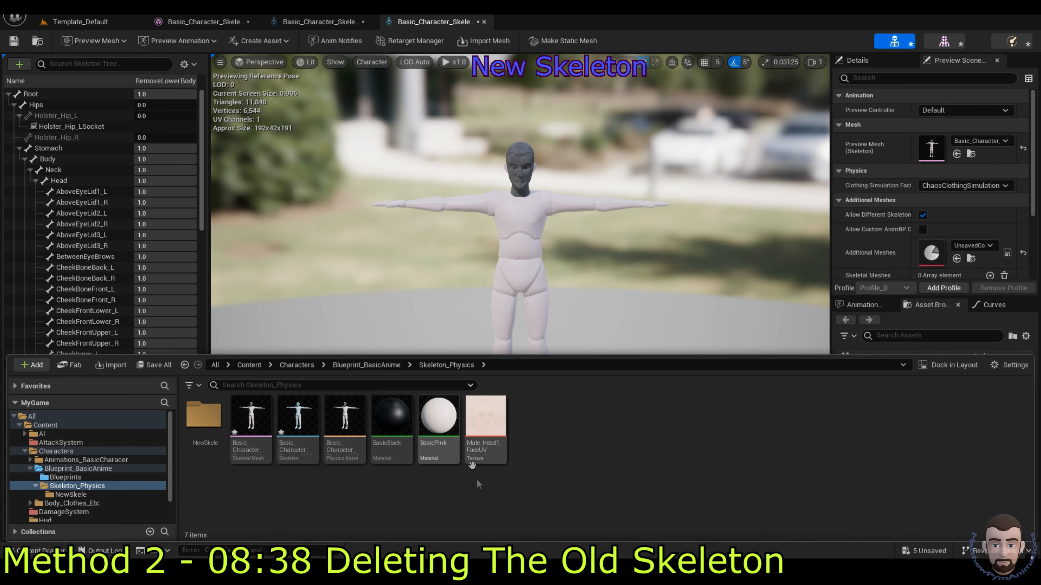
click(298, 420)
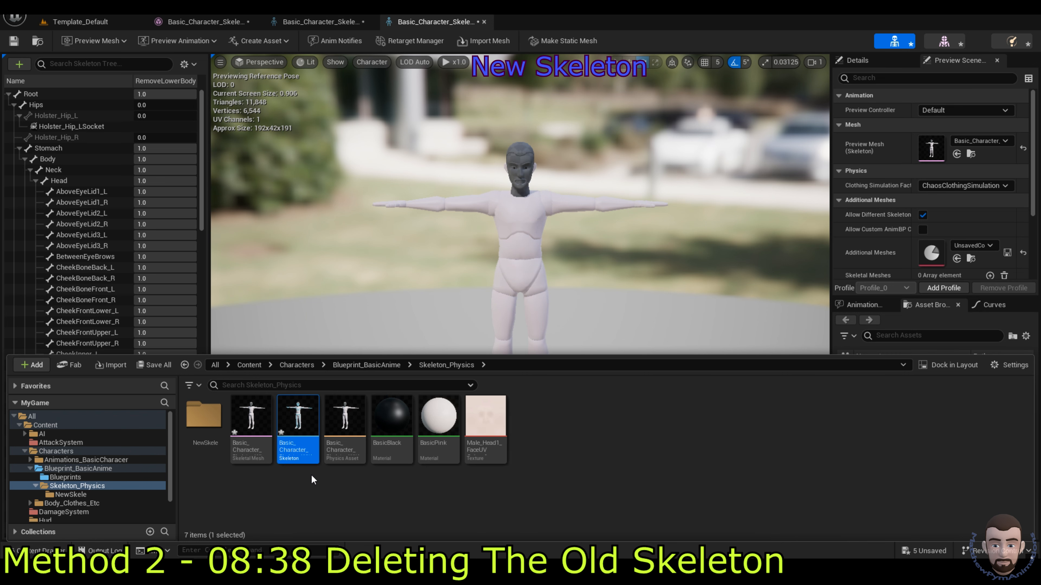
click(305, 420)
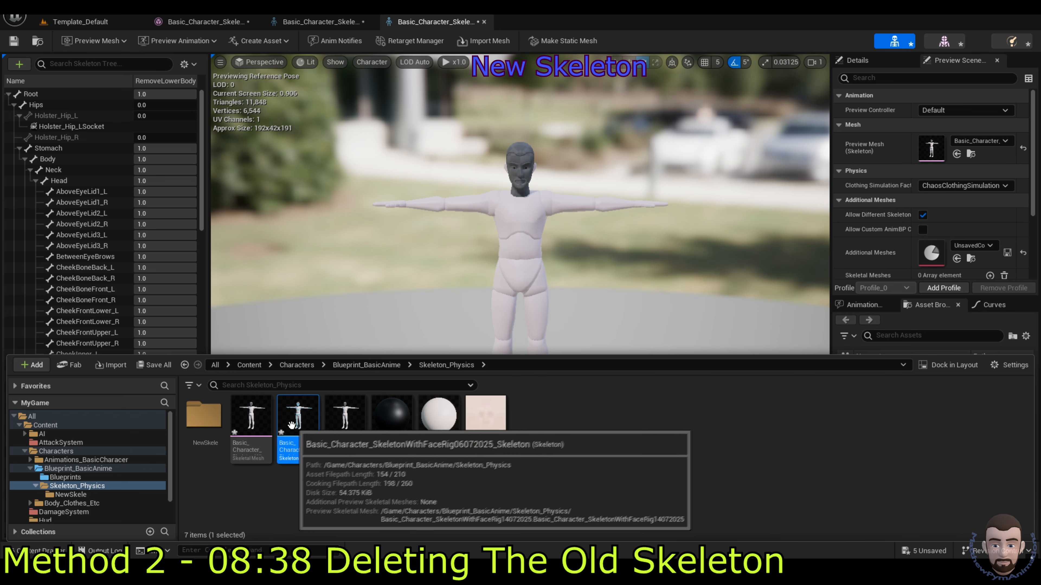
key(Delete)
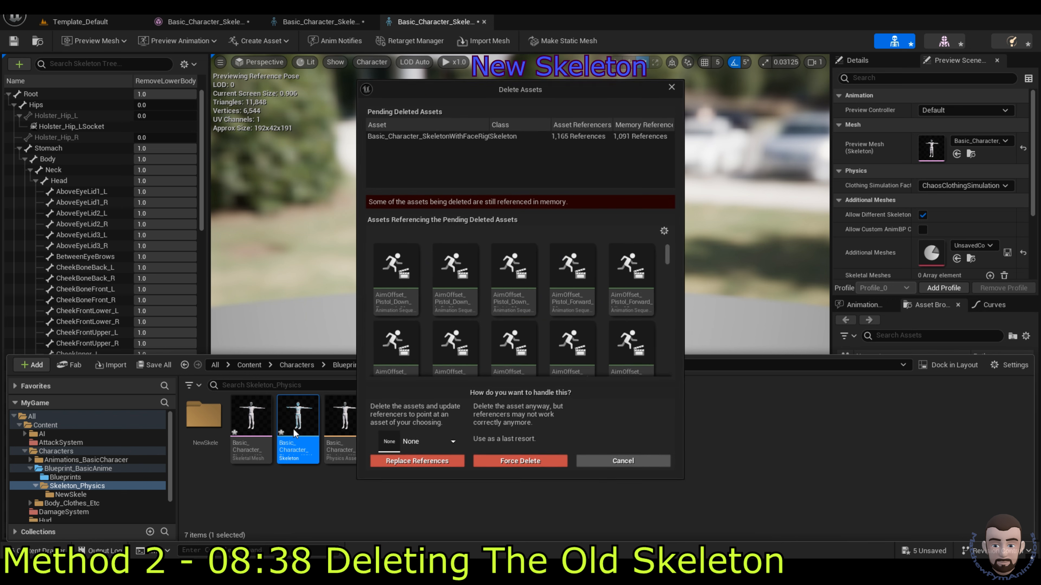
Step: Choose the new skeleton as the replacement and replace the old skeleton's references
click(438, 440)
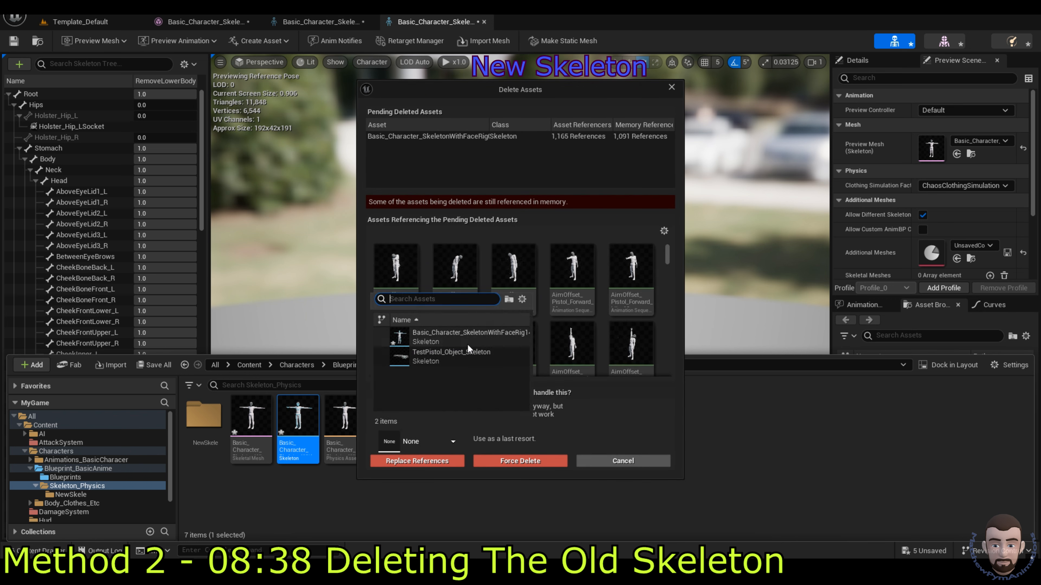
click(461, 336)
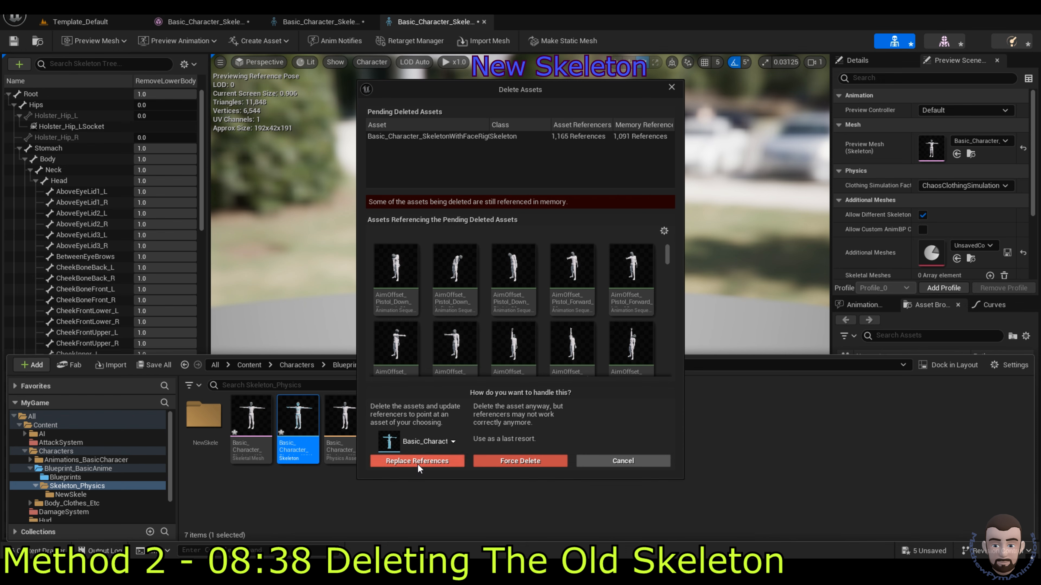
scroll(668, 262, down, 3)
drag(668, 261, 685, 376)
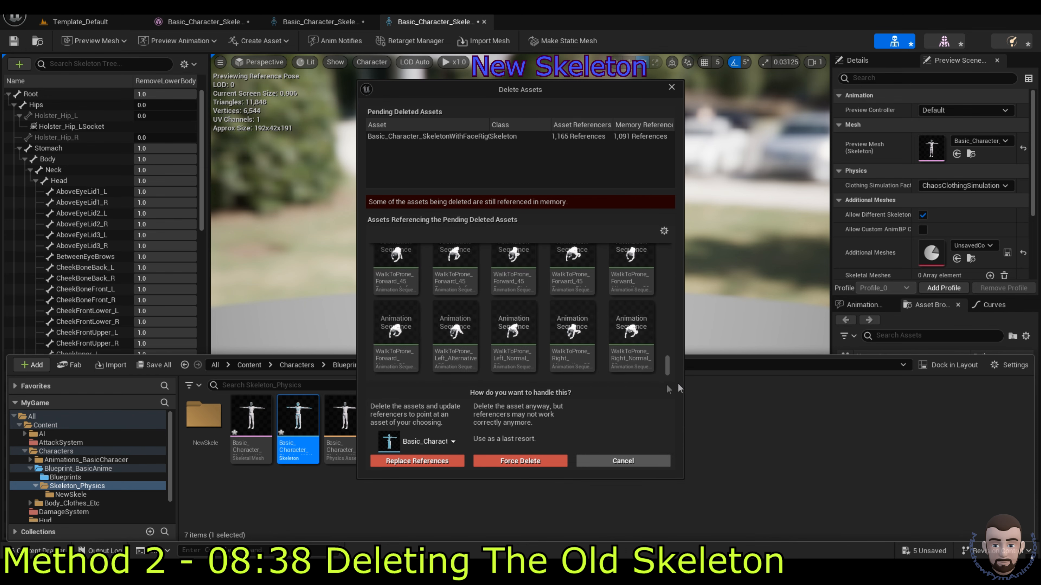
click(409, 462)
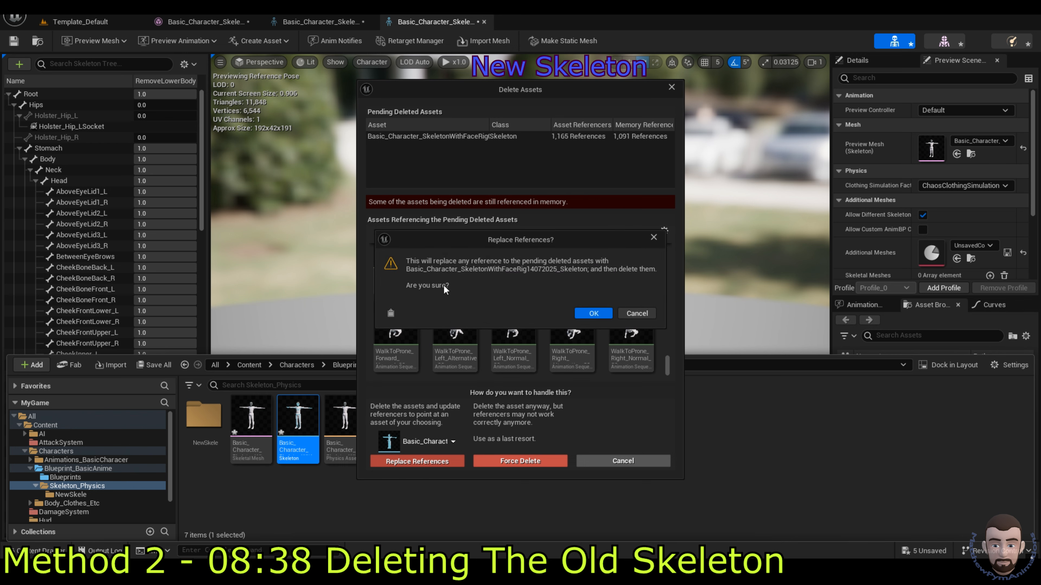
Step: Confirm repointing the 1,165 references, then dismiss the skeleton-in-use message
click(588, 312)
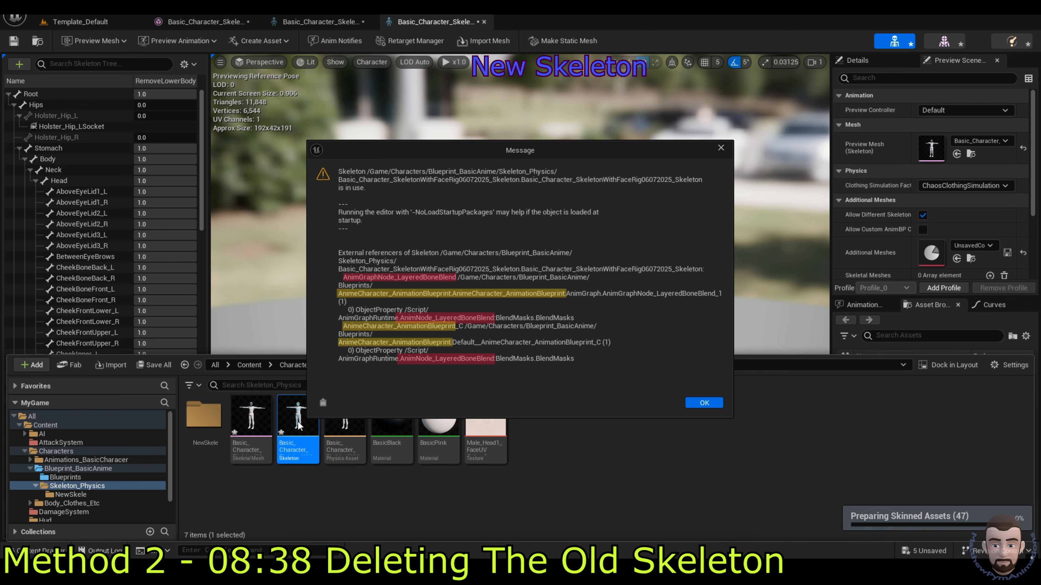
click(704, 402)
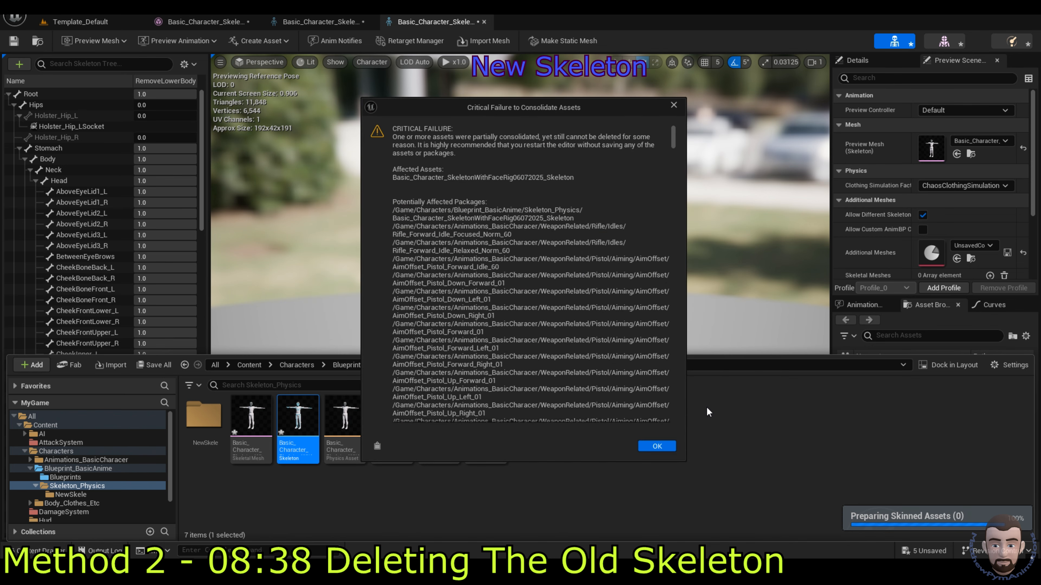
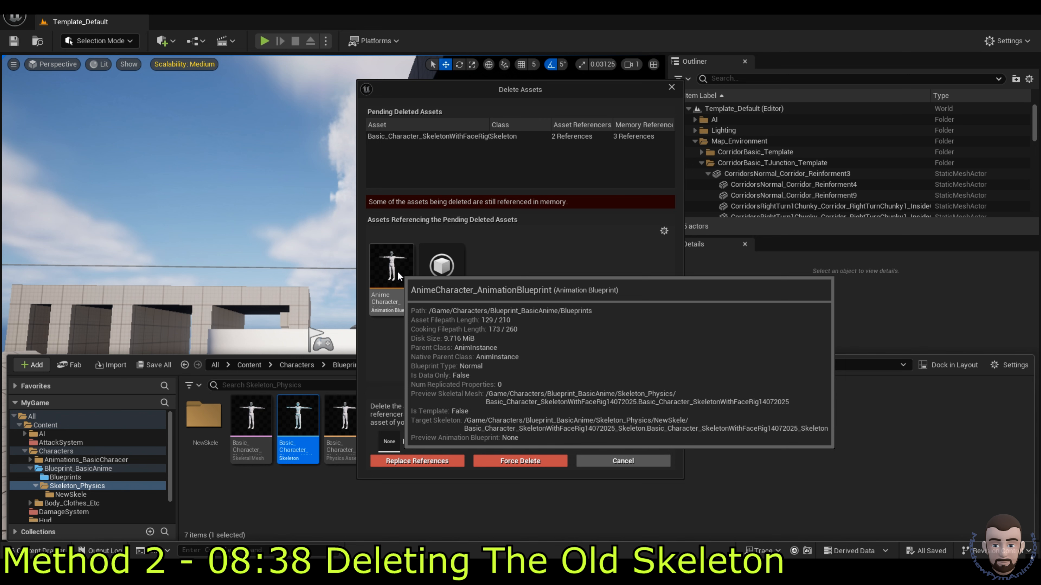
Step: Cancel deleting the old face-rig skeleton, still referenced by the animation blueprint and a redirector
mouse_move(436, 308)
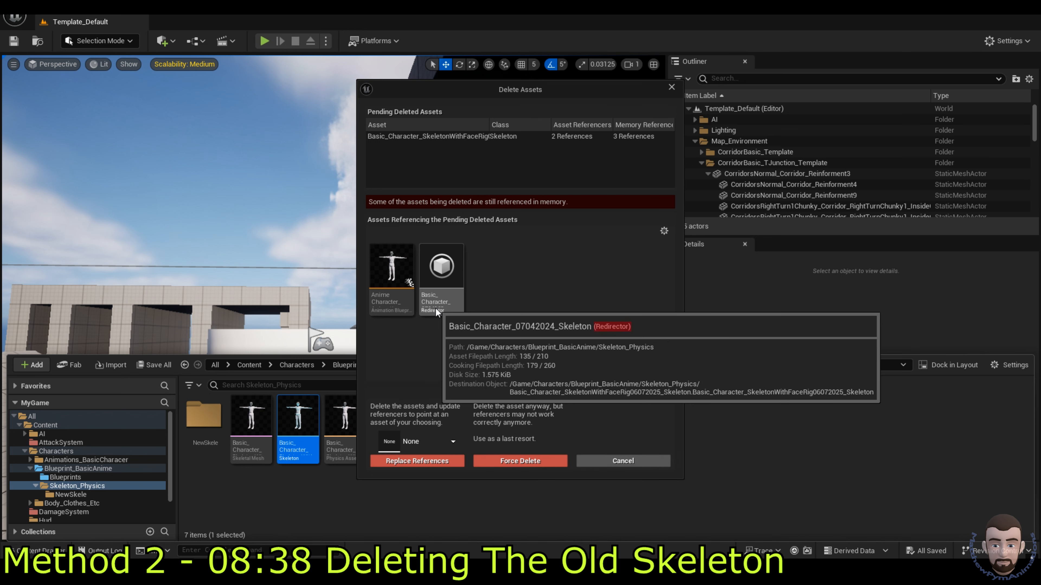
click(622, 461)
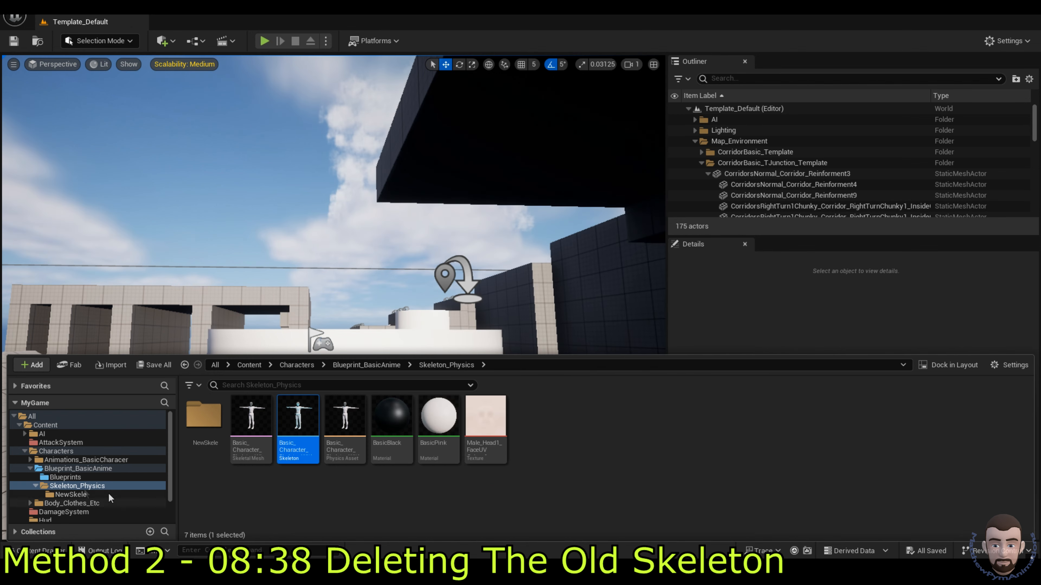
Step: Update redirector references under Content and delete the unreferenced redirectors
right_click(50, 428)
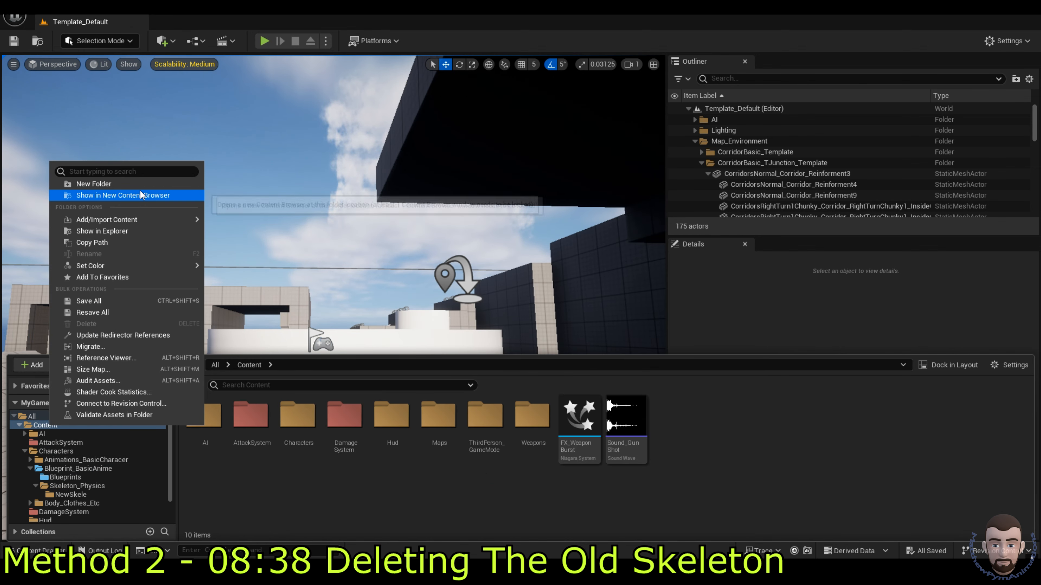
click(136, 335)
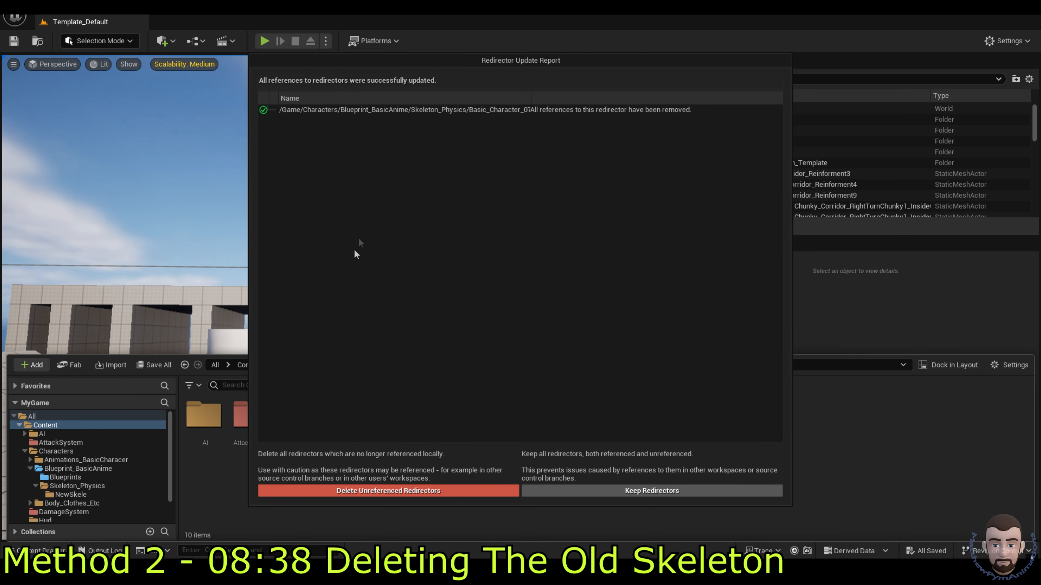
click(419, 489)
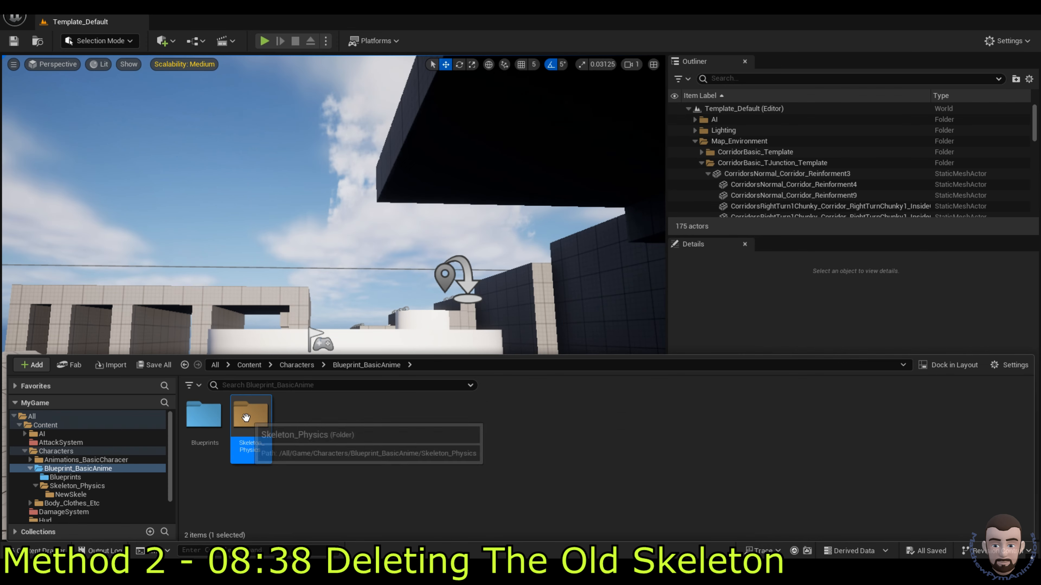
Step: Retry deleting the old face-rig skeleton in Skeleton_Physics and acknowledge it is still in use
double_click(245, 417)
click(302, 449)
key(Delete)
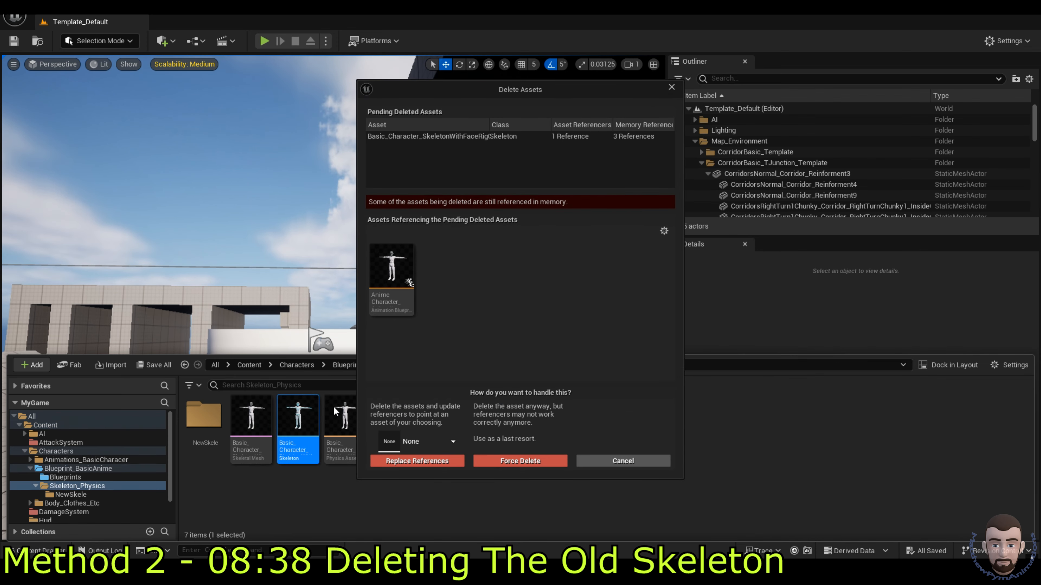
mouse_move(398, 292)
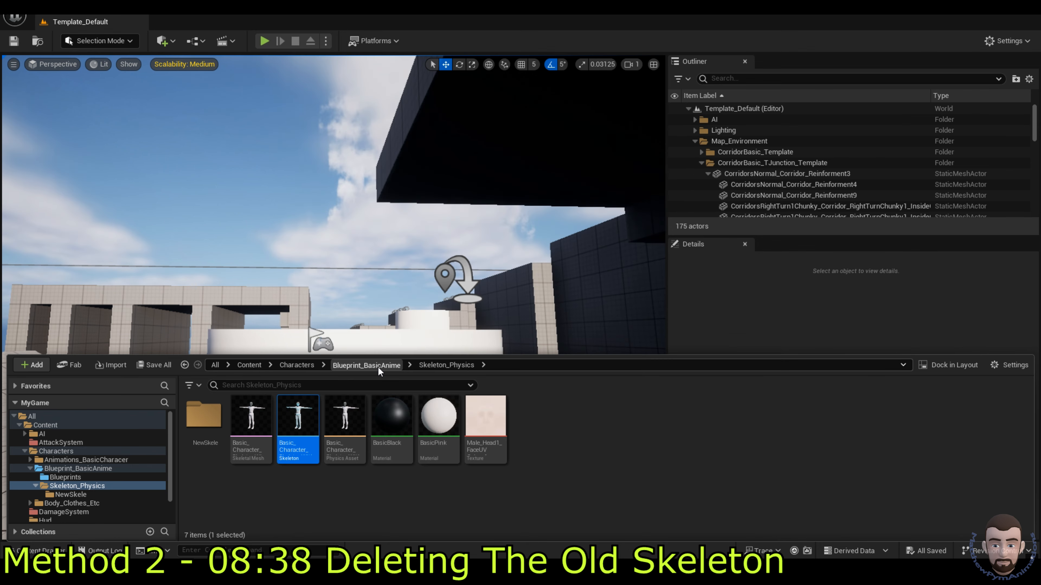
click(366, 365)
click(215, 419)
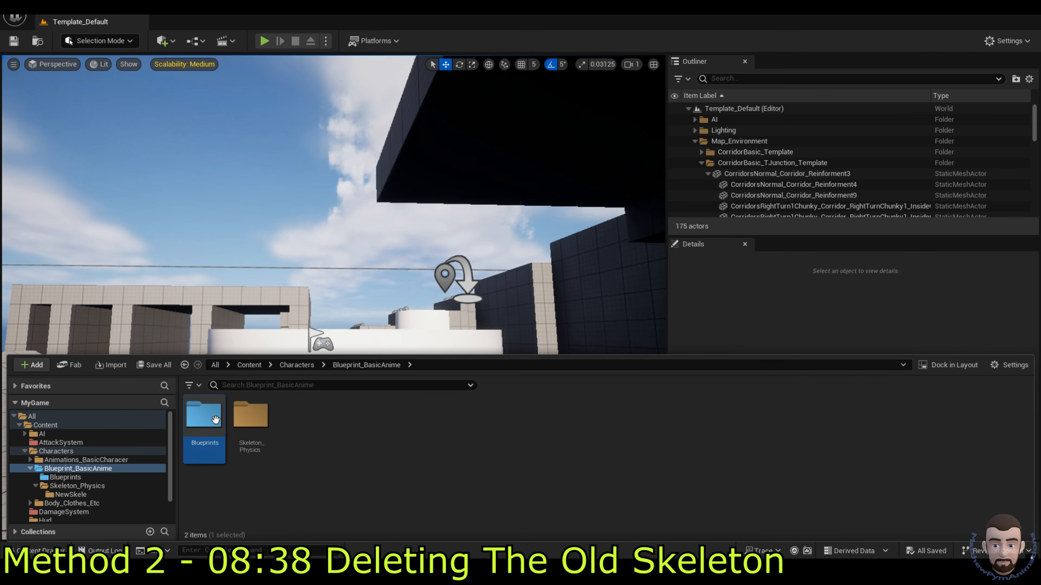
double_click(215, 419)
Step: Delete the RemoveLowerBody blend profile from the old skeleton, leaving only NoBlend
double_click(202, 425)
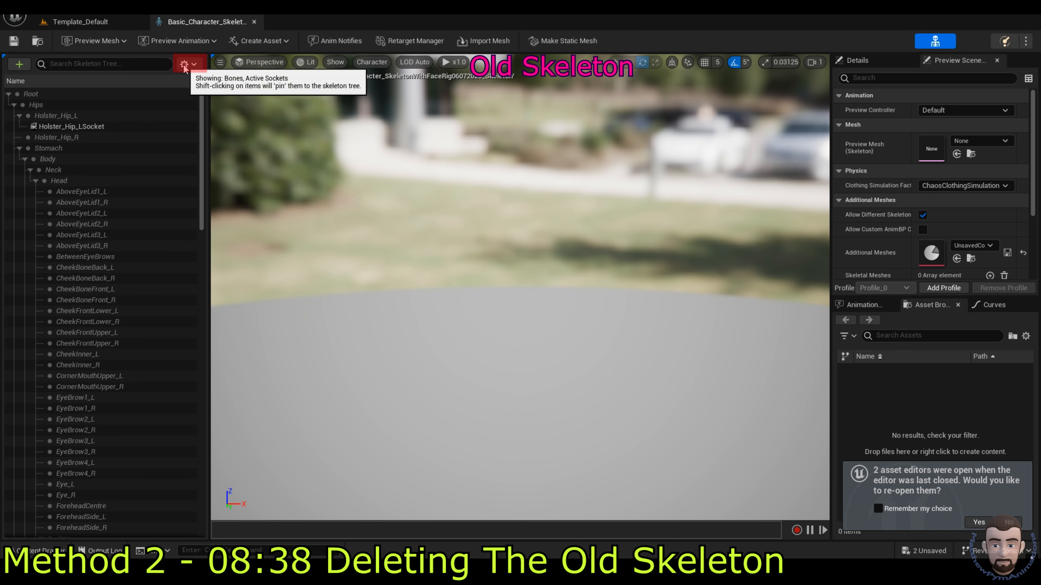
click(187, 64)
mouse_move(229, 109)
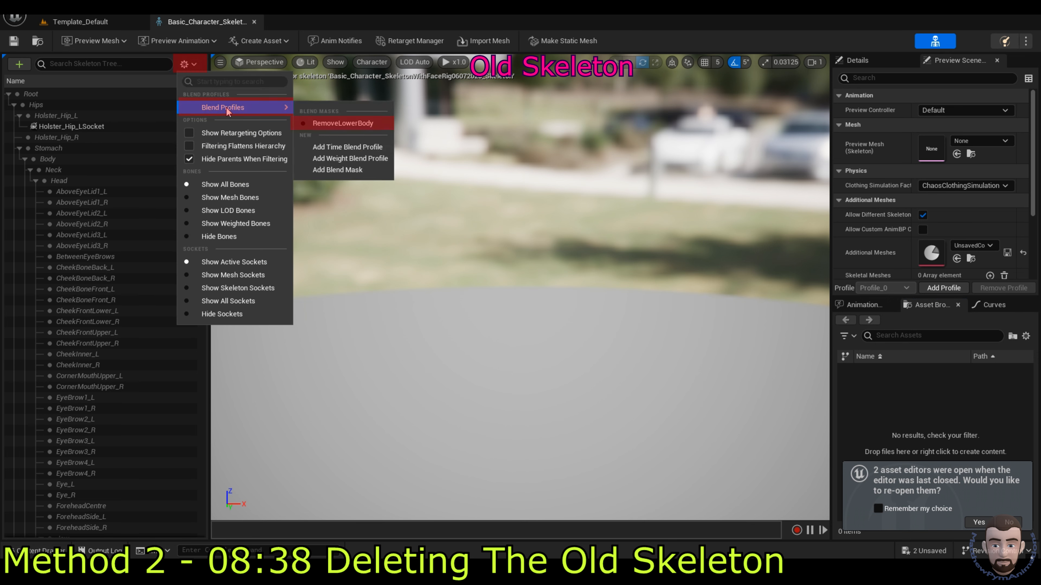
click(344, 124)
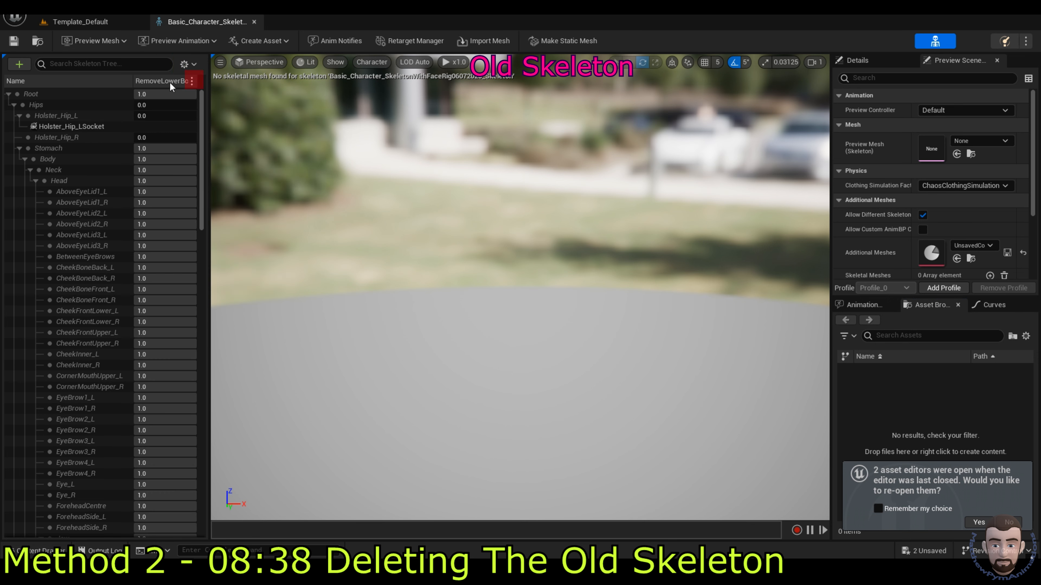
click(191, 81)
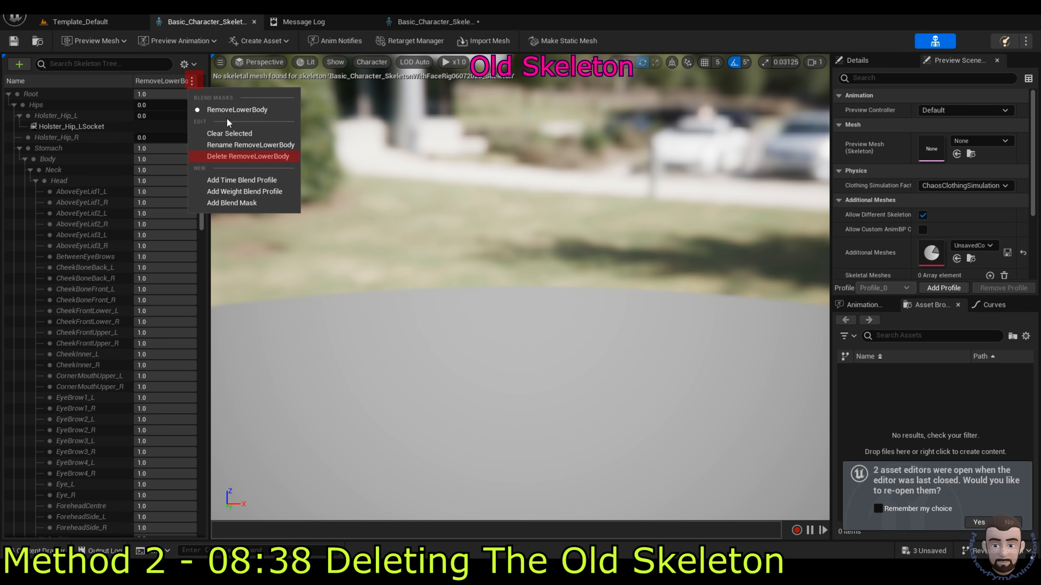
click(247, 156)
click(184, 64)
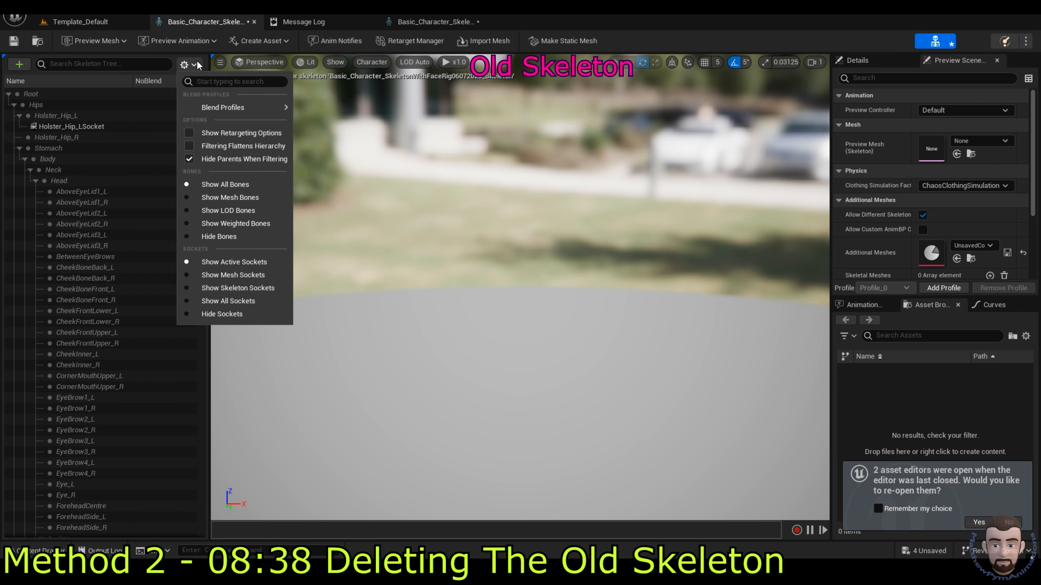
mouse_move(263, 107)
click(517, 181)
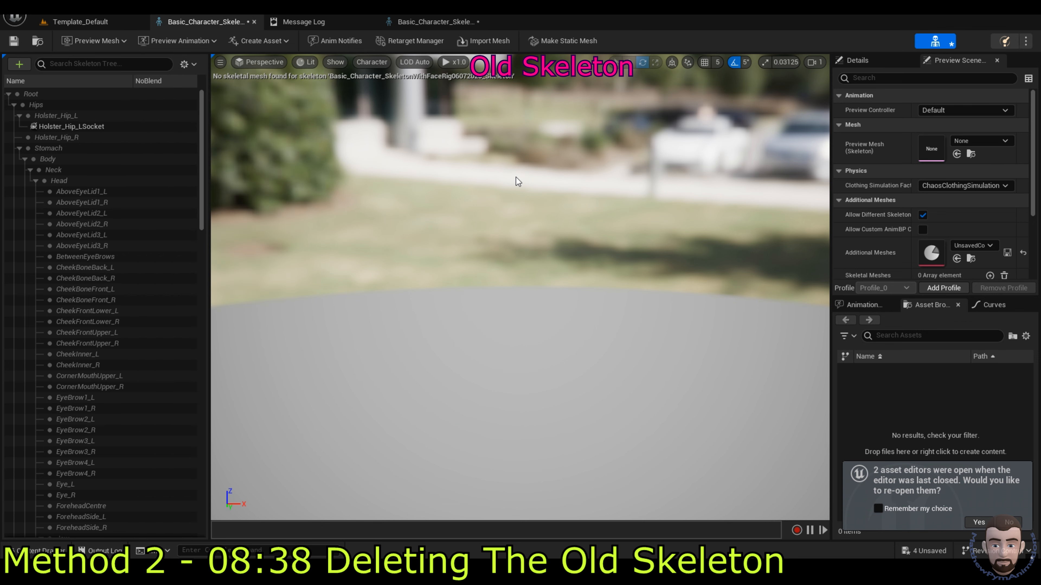
key(ctrl+space)
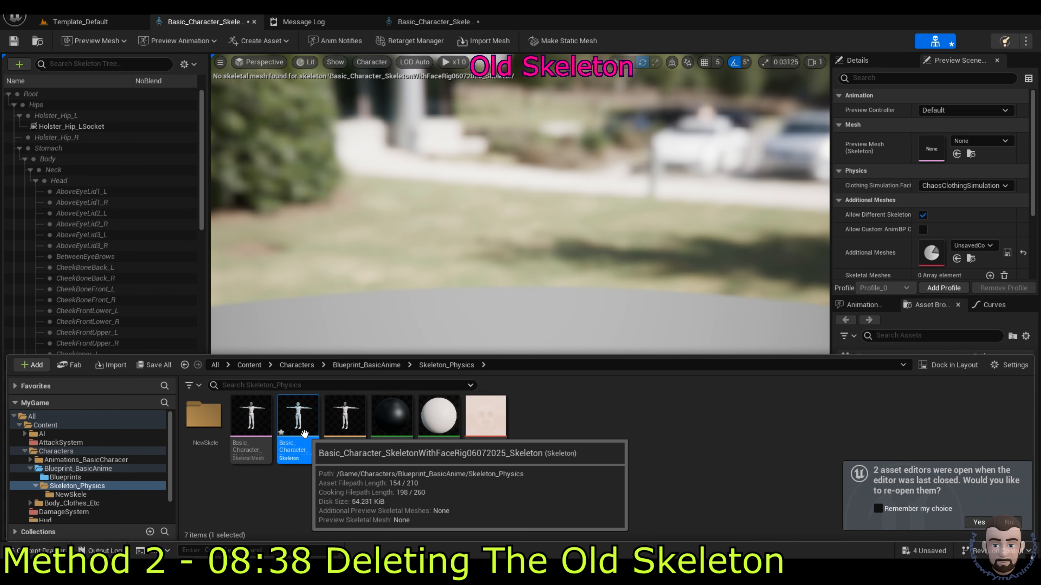
Step: Save the four modified assets and force-delete the old face-rig skeleton
key(Delete)
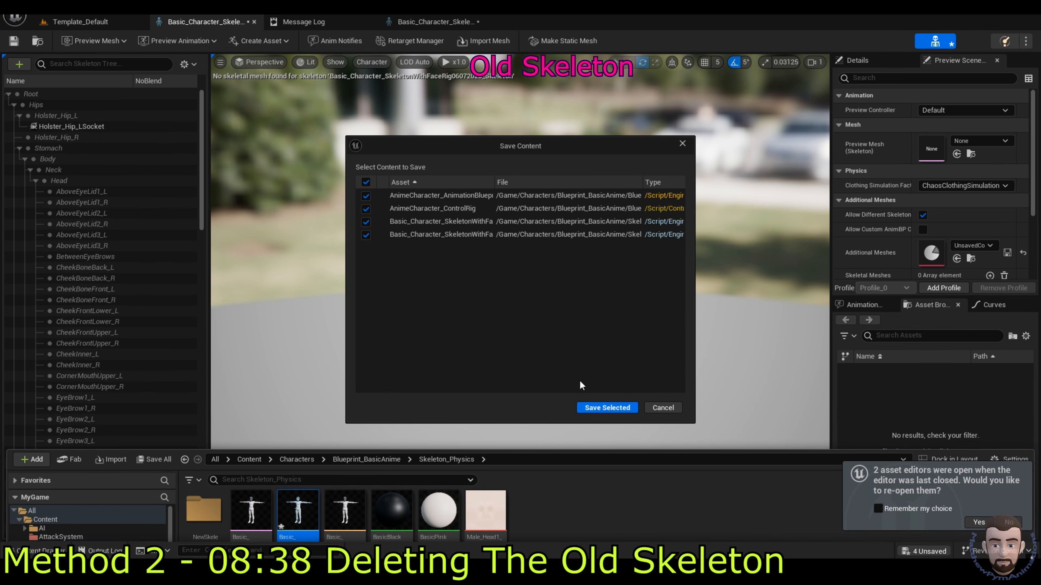
click(595, 407)
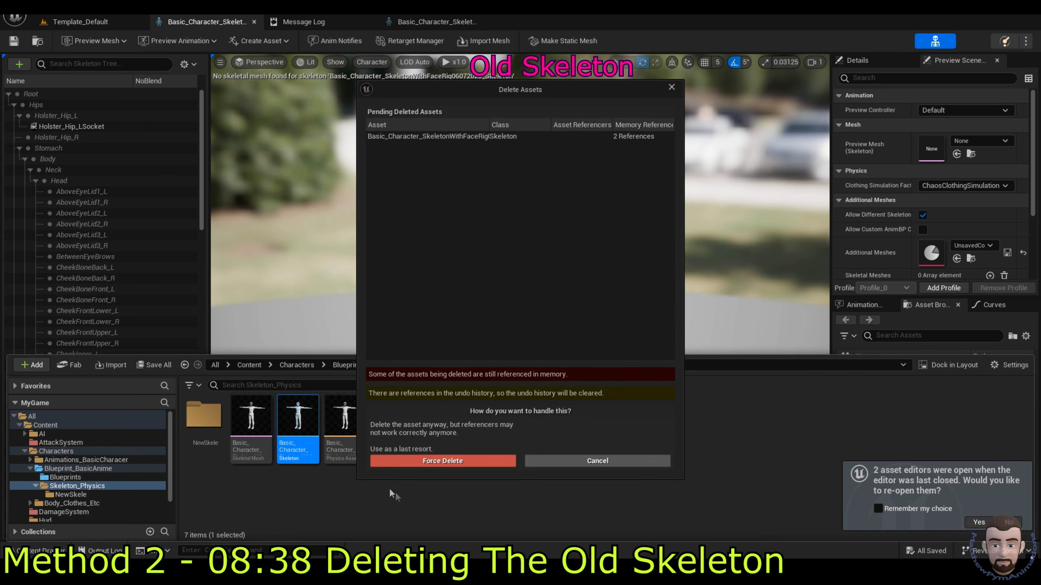
click(456, 462)
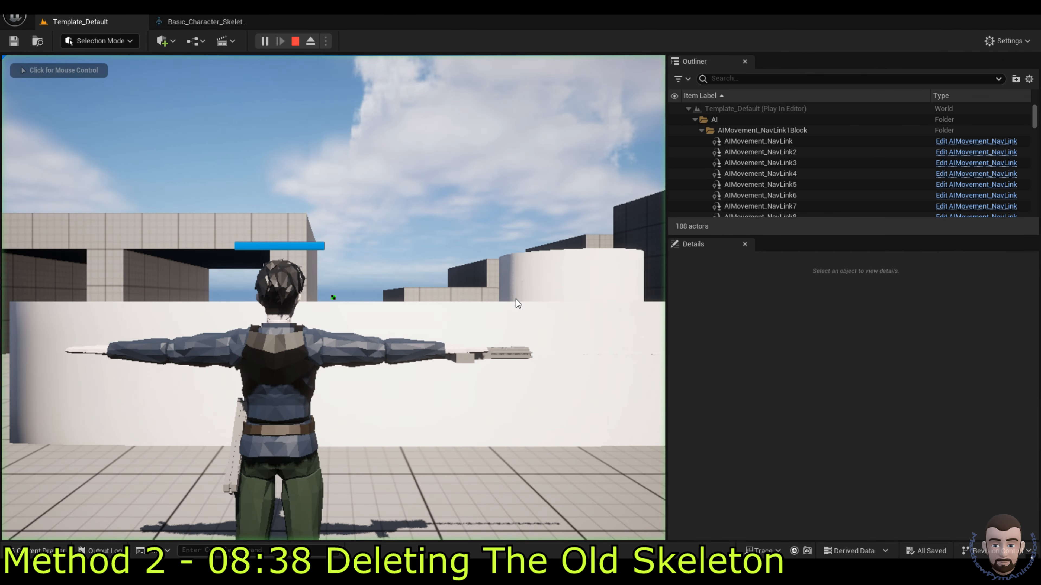
Step: Test-play the level with the character, then stop and open the Blueprints folder
click(508, 295)
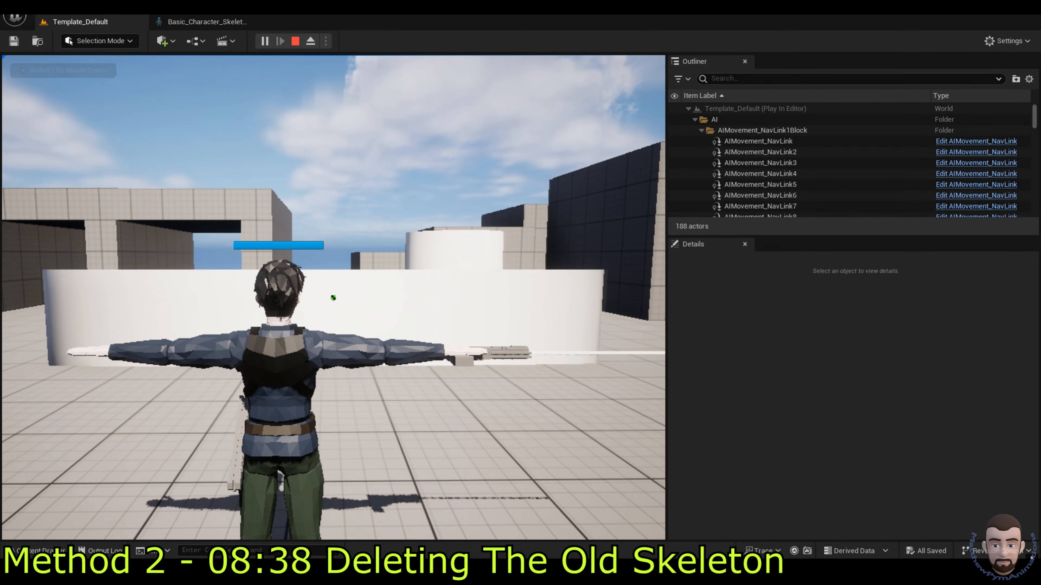
key(Escape)
key(ctrl+space)
double_click(218, 429)
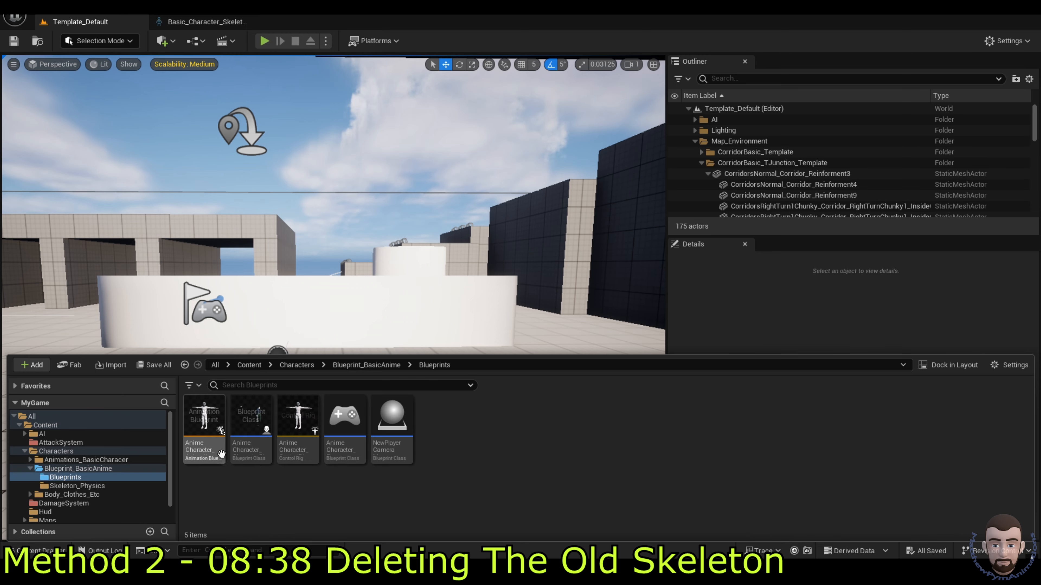
Step: Set the Layered blend per bone node's Blend Masks index 0 to RemoveLowerBody
double_click(207, 420)
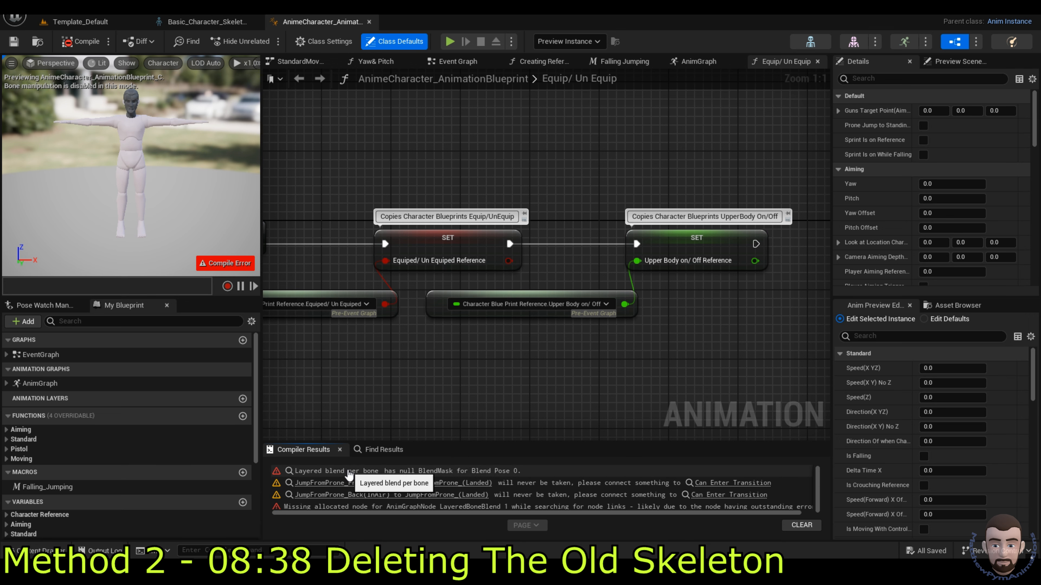
click(349, 471)
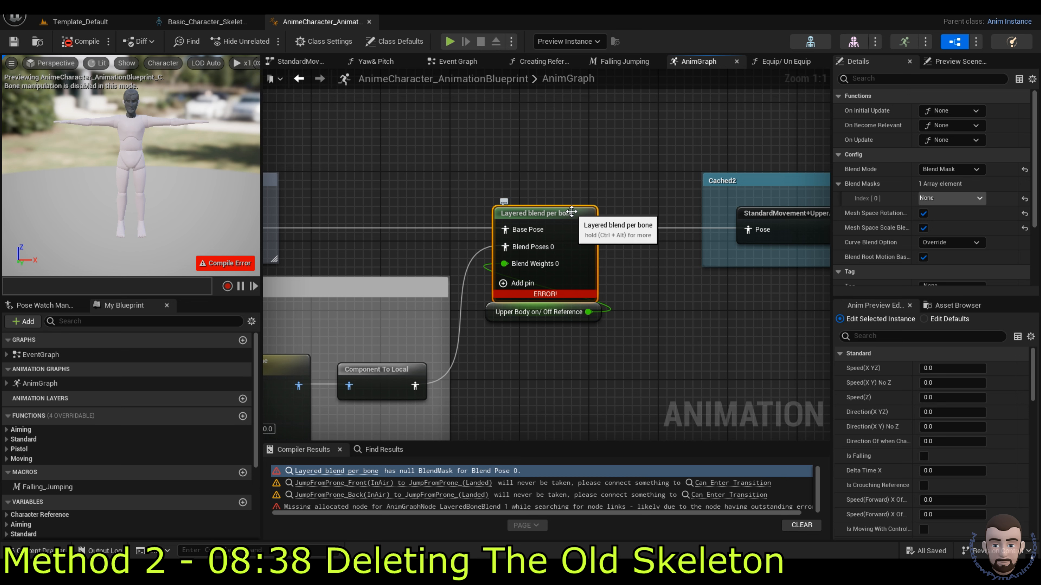
click(951, 199)
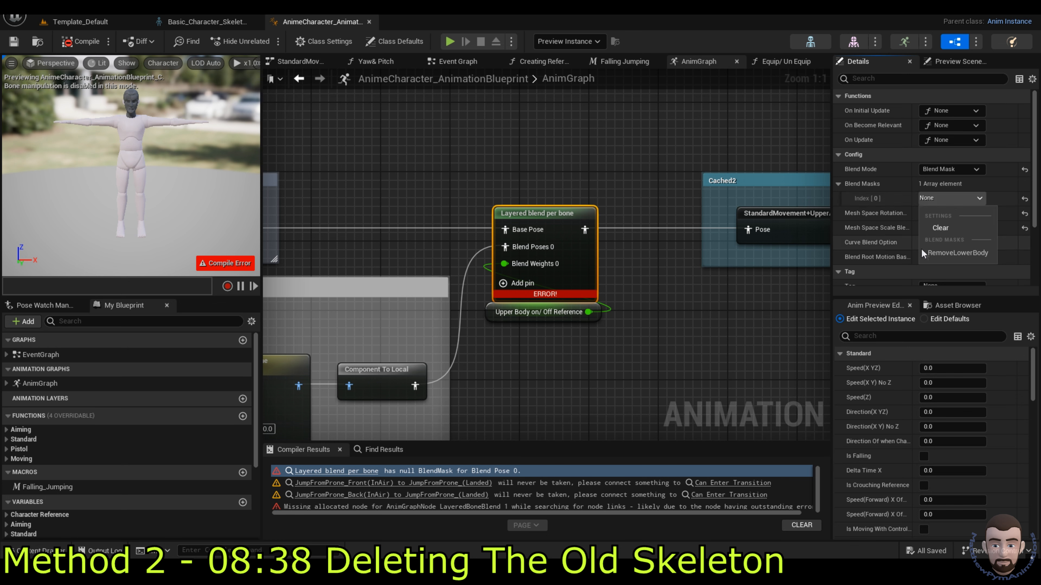
click(946, 253)
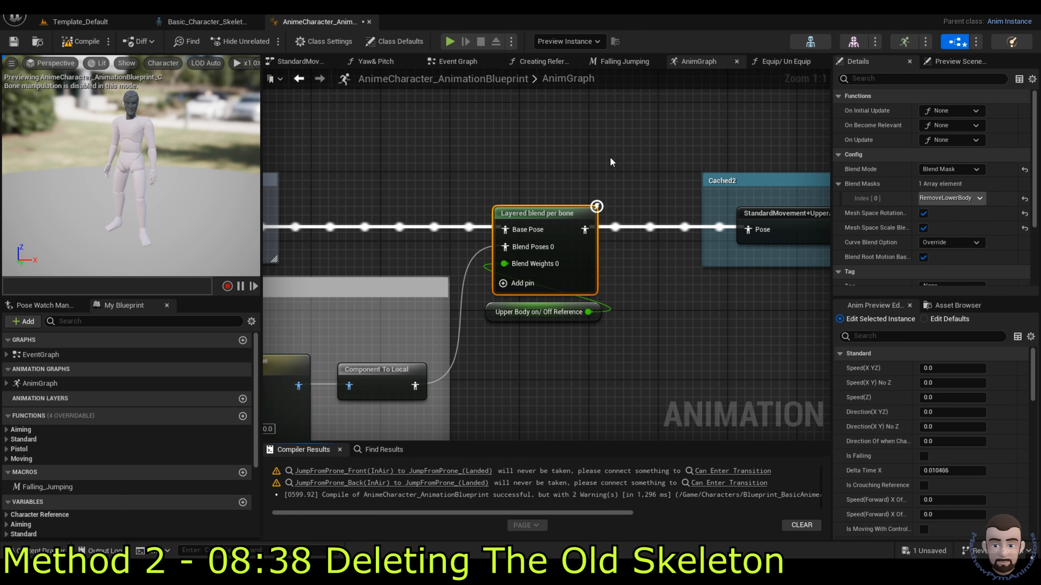
click(583, 161)
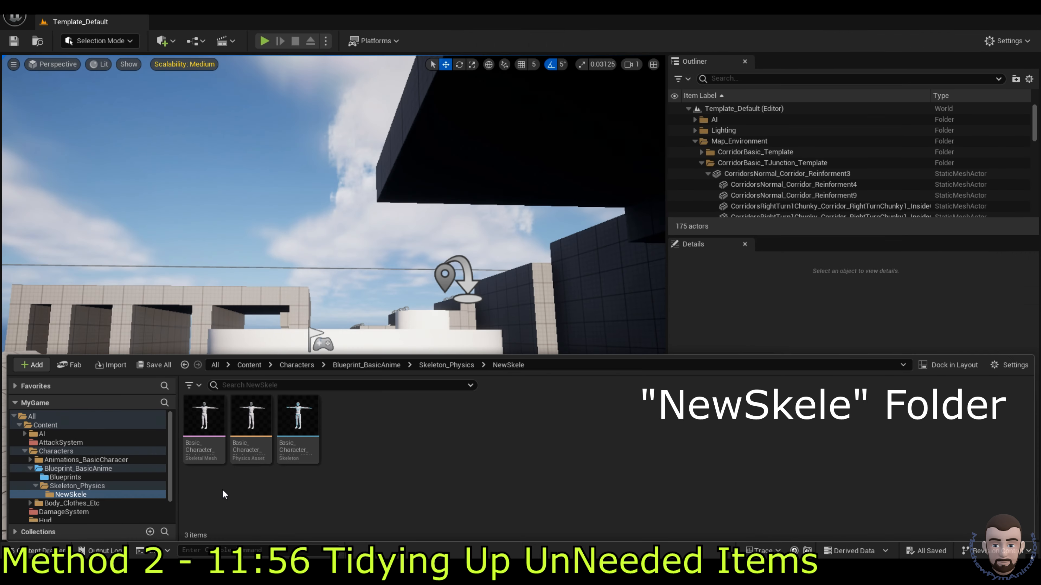
Step: Force-delete the unneeded skeletal mesh and physics asset in NewSkele
click(205, 447)
ctrl+click(250, 426)
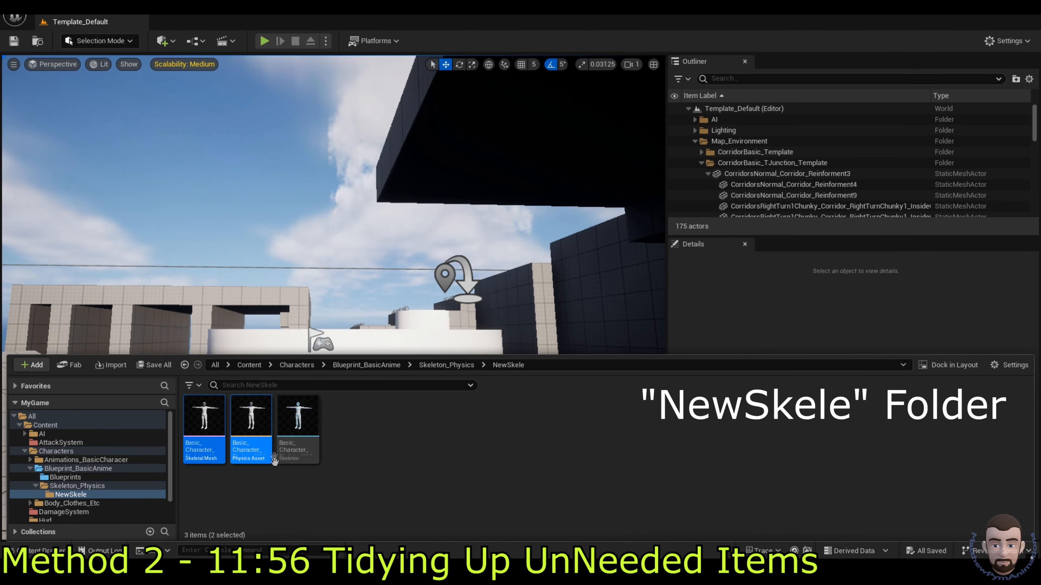
key(Delete)
click(509, 461)
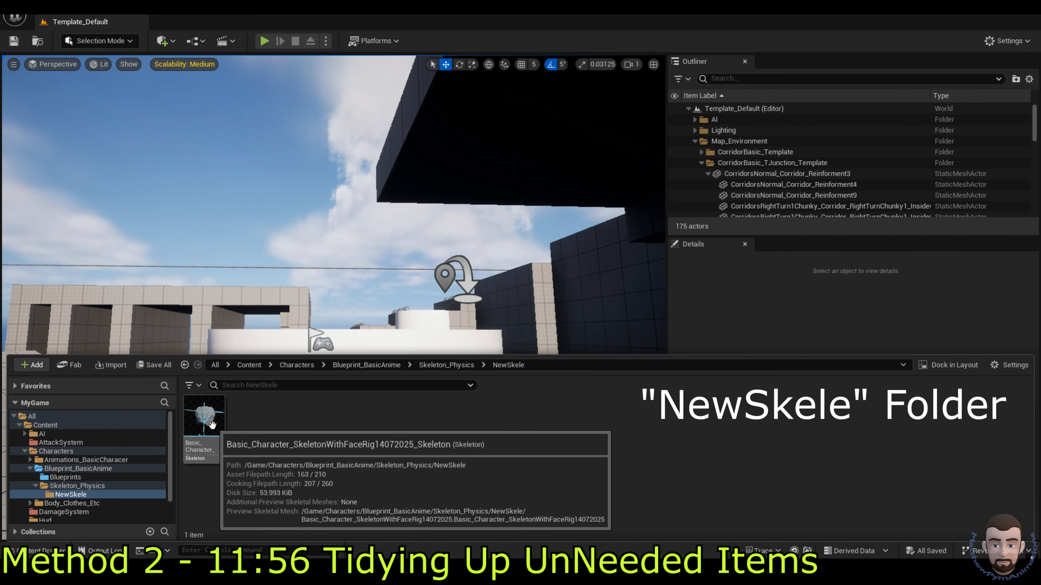
Step: Set the new skeleton's preview mesh to the full character mesh and apply it to the asset
double_click(206, 416)
click(961, 144)
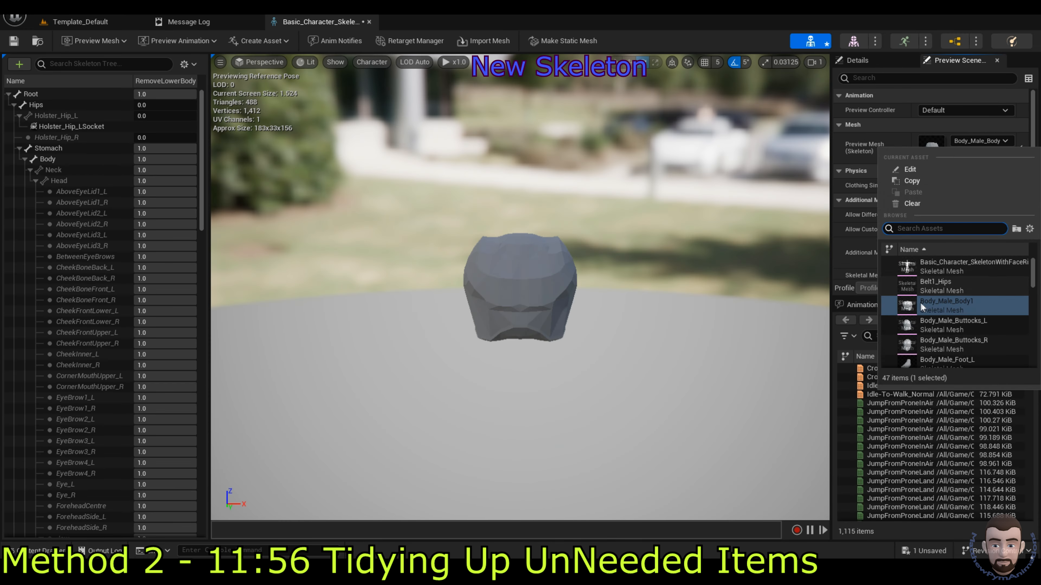
click(954, 266)
click(872, 160)
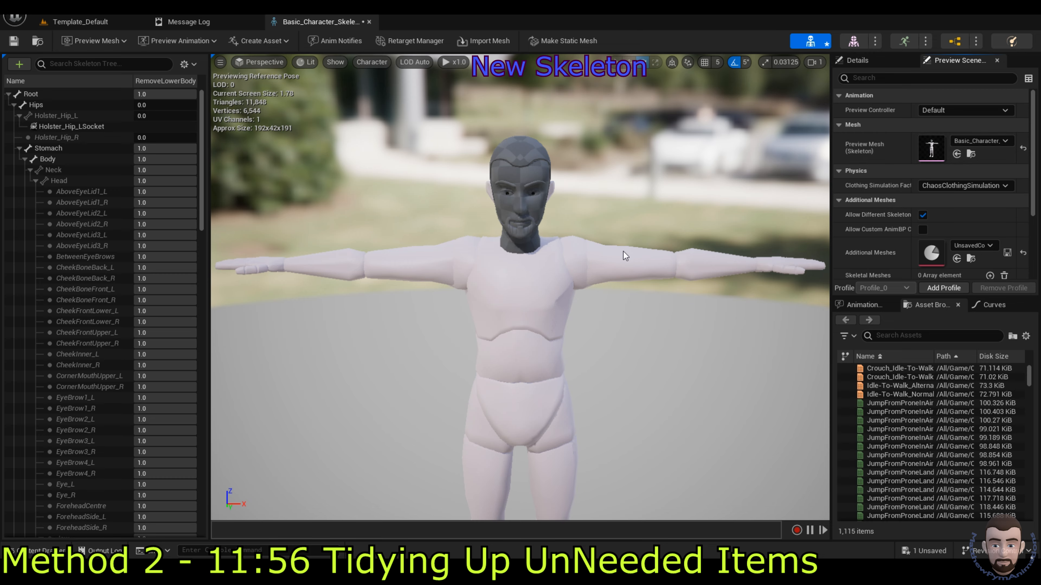
drag(202, 130, 226, 447)
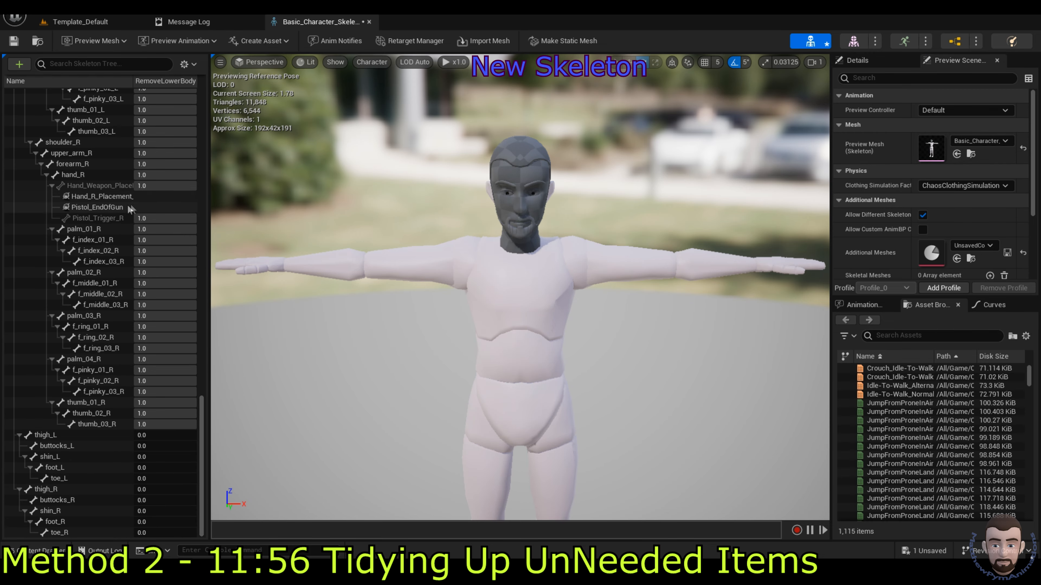
click(107, 218)
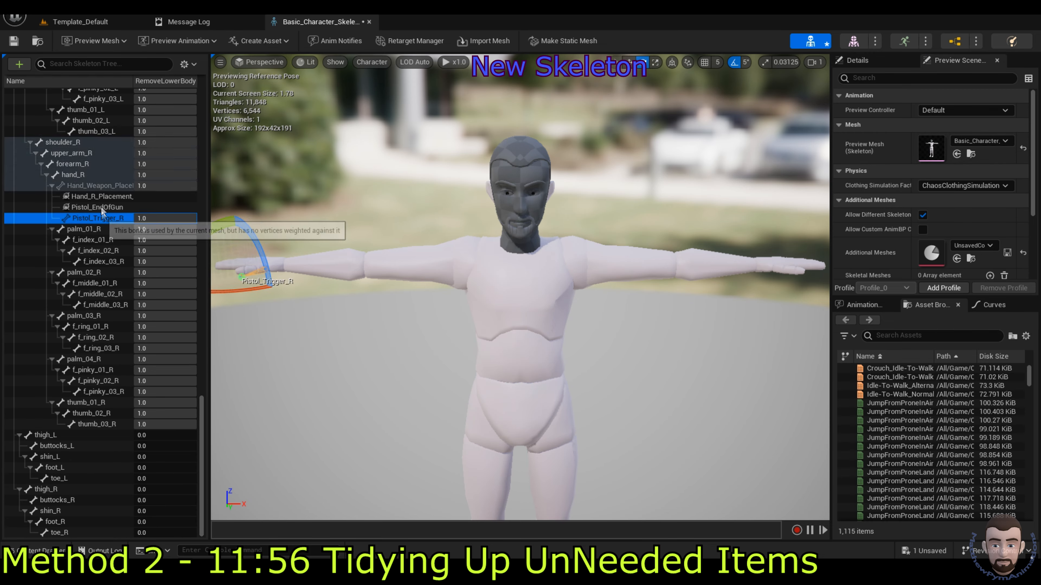
click(375, 182)
Step: Move the new skeleton into Skeleton_Physics and delete the empty NewSkele folder
key(ctrl+space)
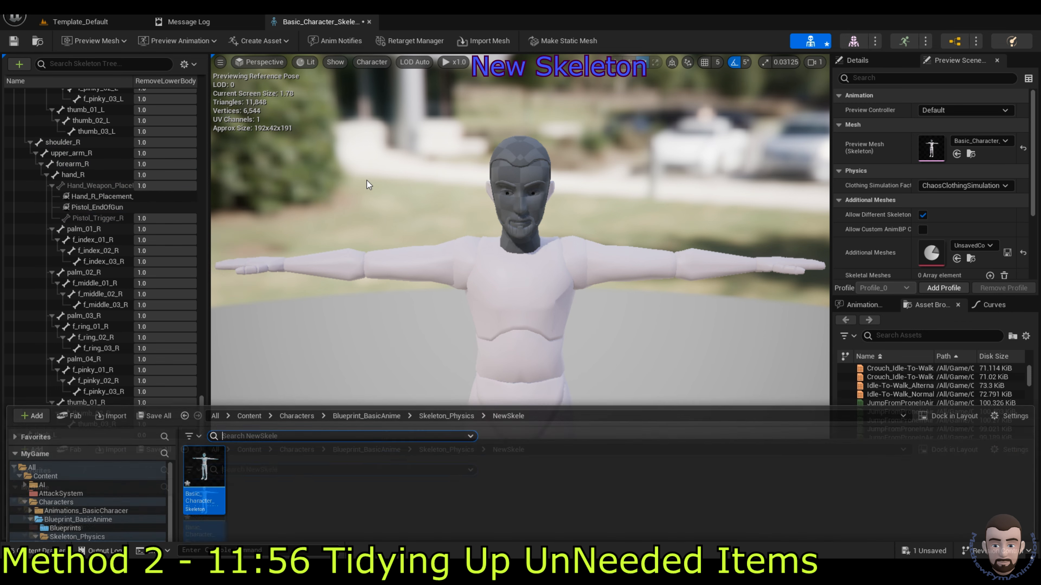
drag(226, 425, 97, 487)
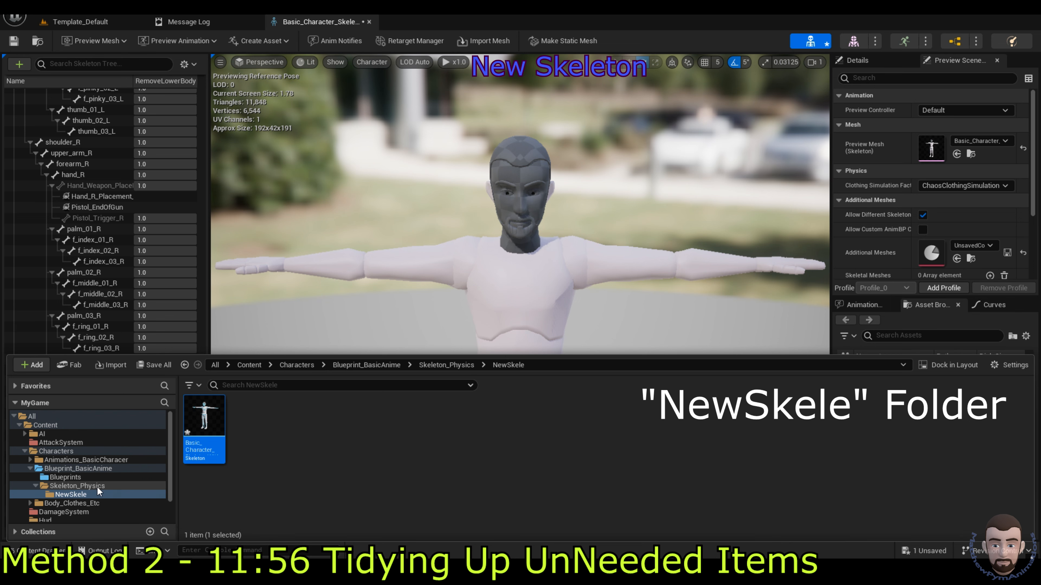
click(126, 507)
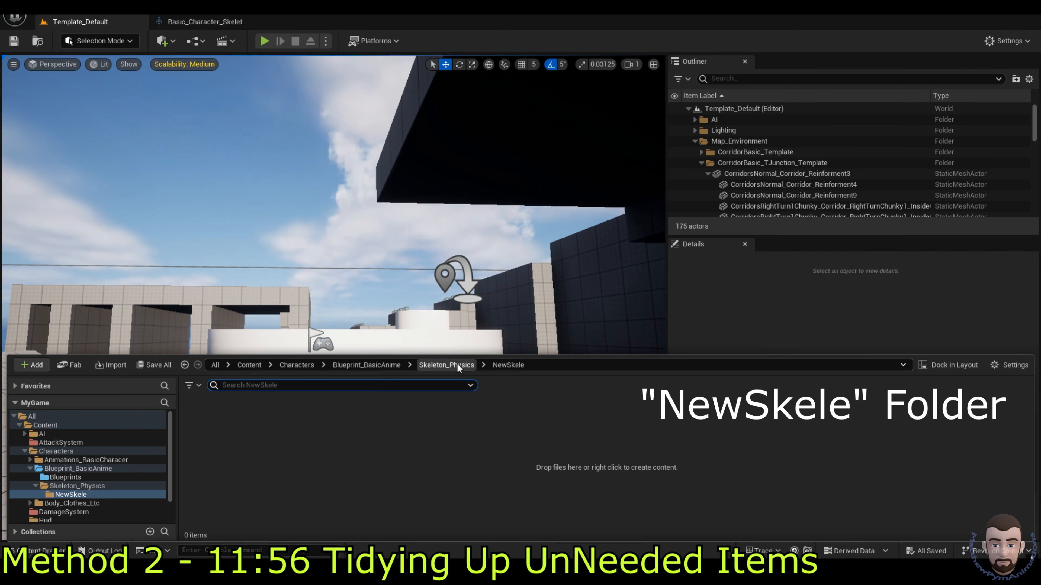
click(457, 364)
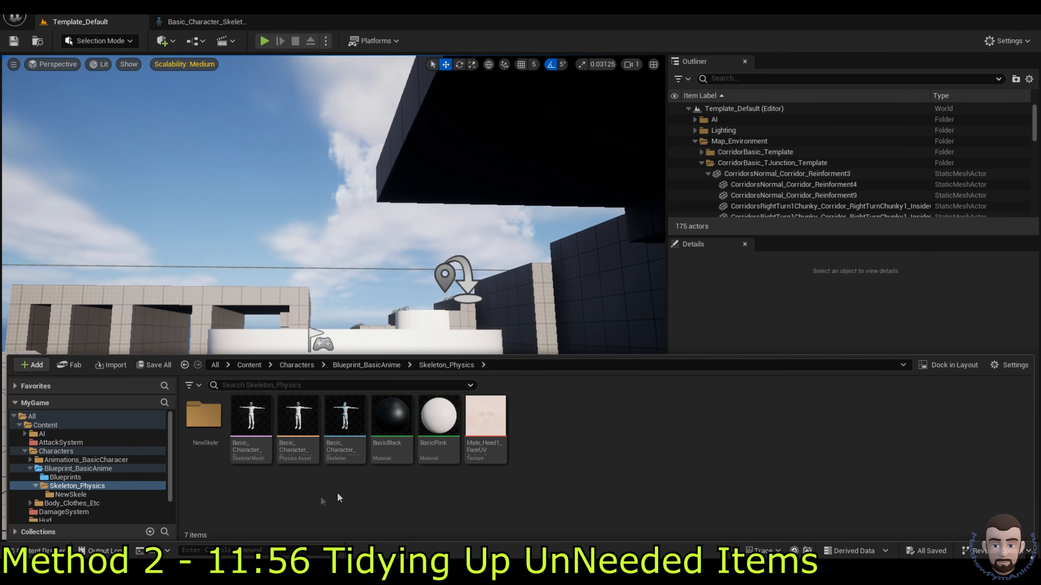
click(203, 420)
key(Delete)
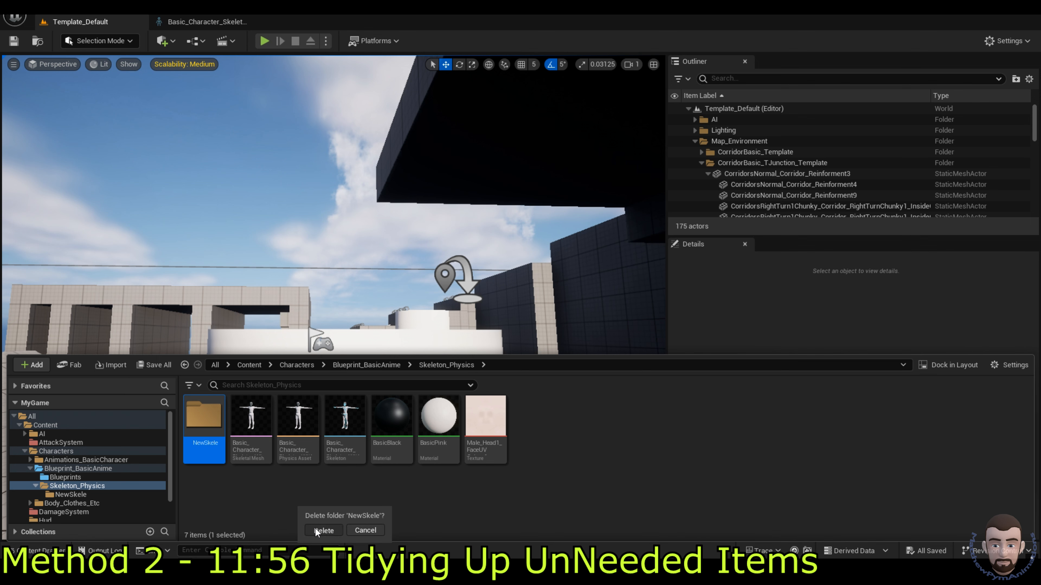
click(315, 529)
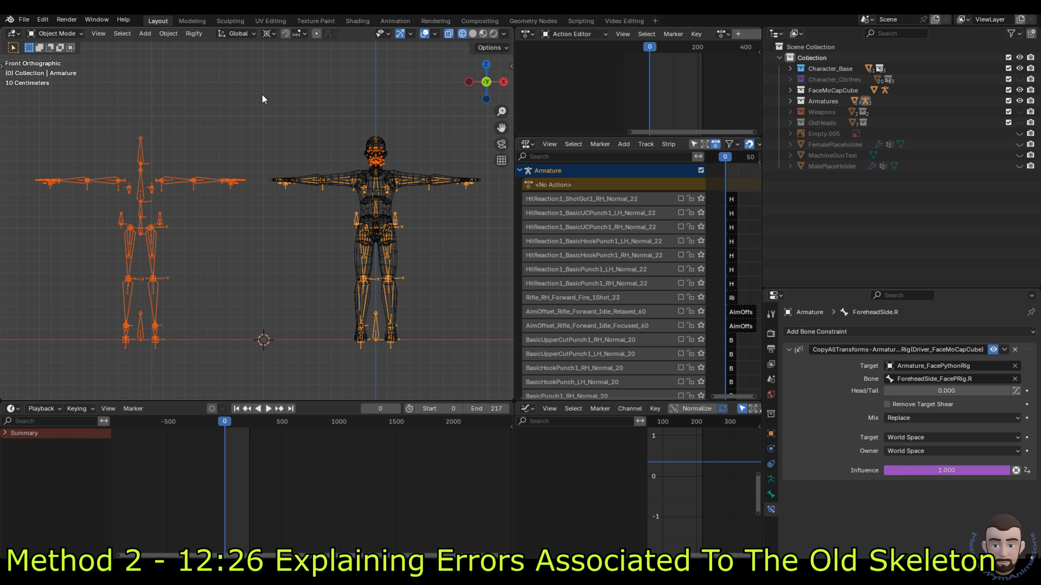
click(338, 172)
click(316, 174)
click(368, 172)
click(394, 193)
click(387, 193)
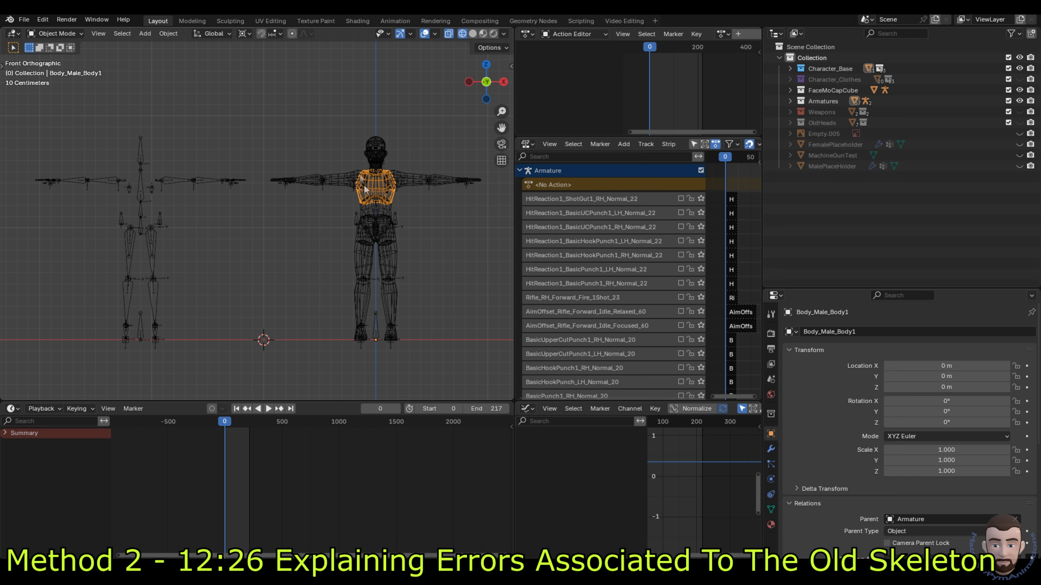
click(166, 185)
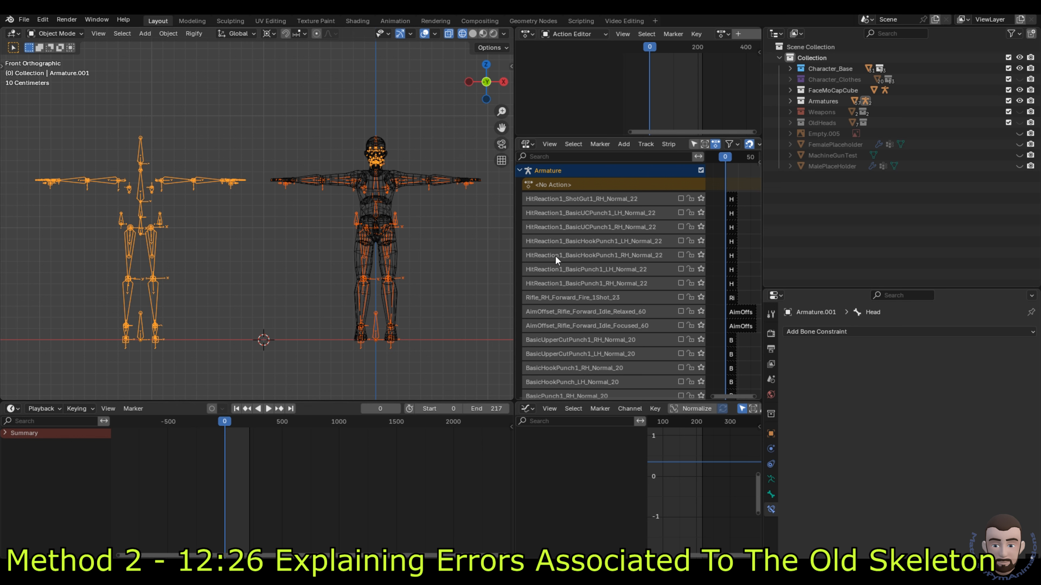
scroll(611, 251, down, 15)
scroll(615, 238, down, 6)
scroll(620, 320, down, 5)
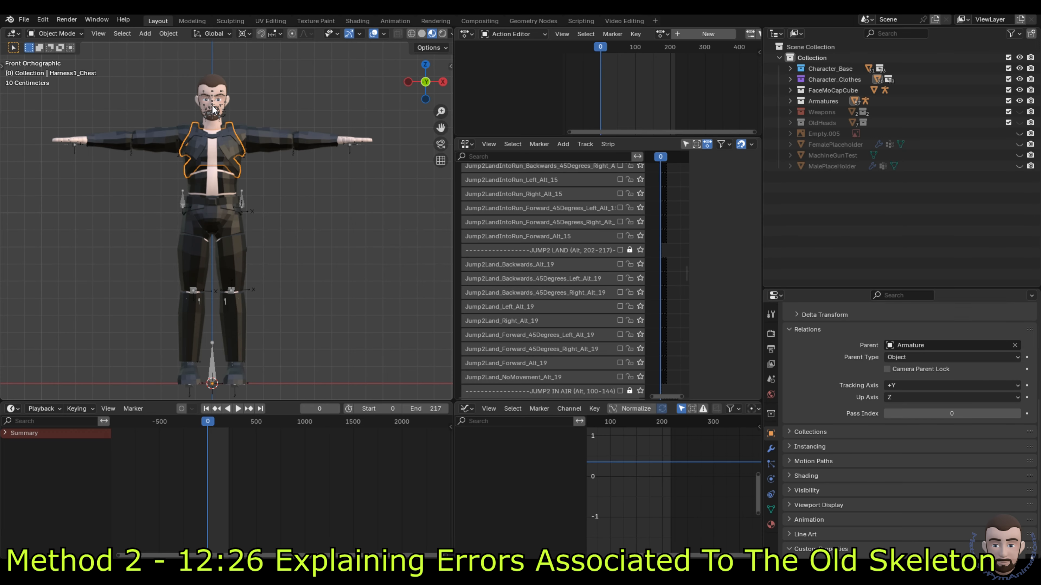
Step: In Blender, select the harness chest mesh with the armature and start an FBX export
click(212, 108)
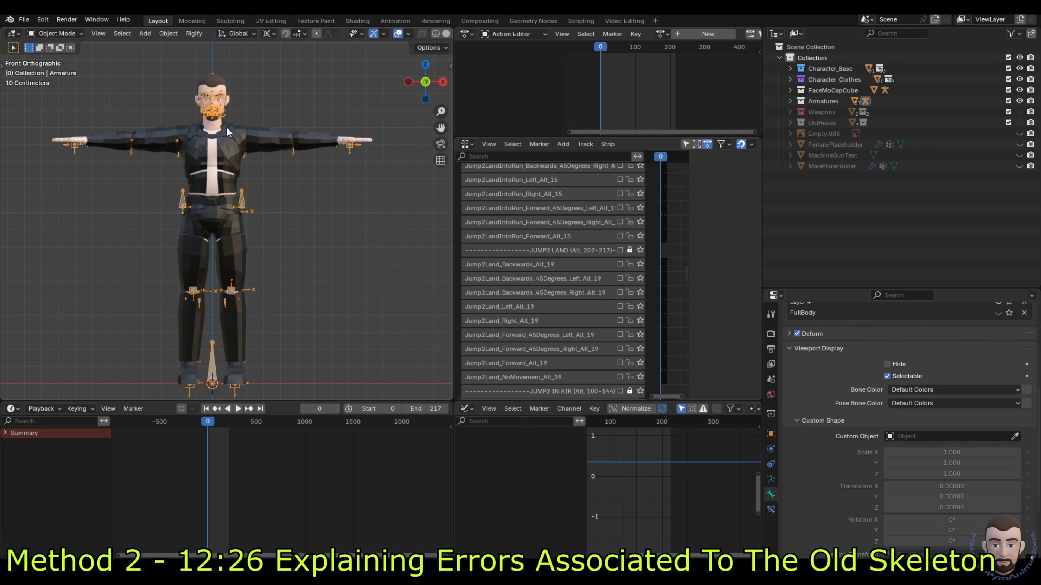
click(227, 157)
click(24, 19)
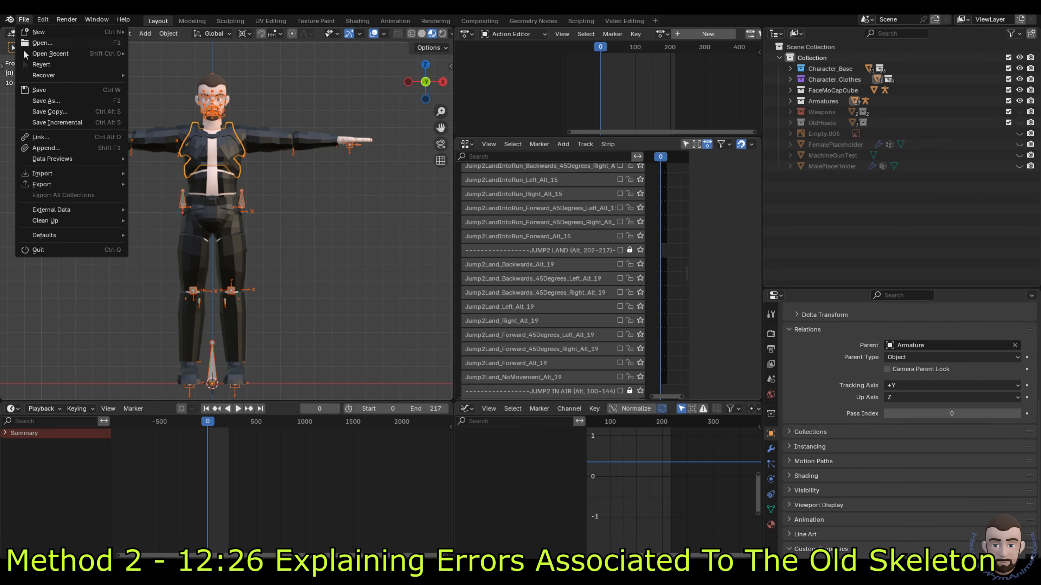
Step: Reimport Harness1_Chest using the Harness1_Chest.fbx file
mouse_move(75, 188)
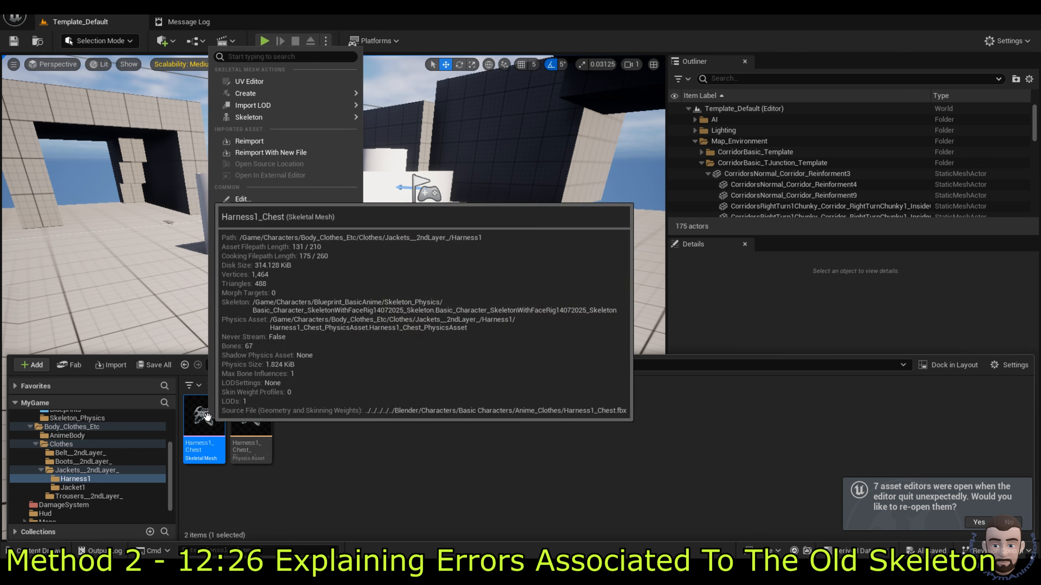
right_click(203, 416)
click(273, 144)
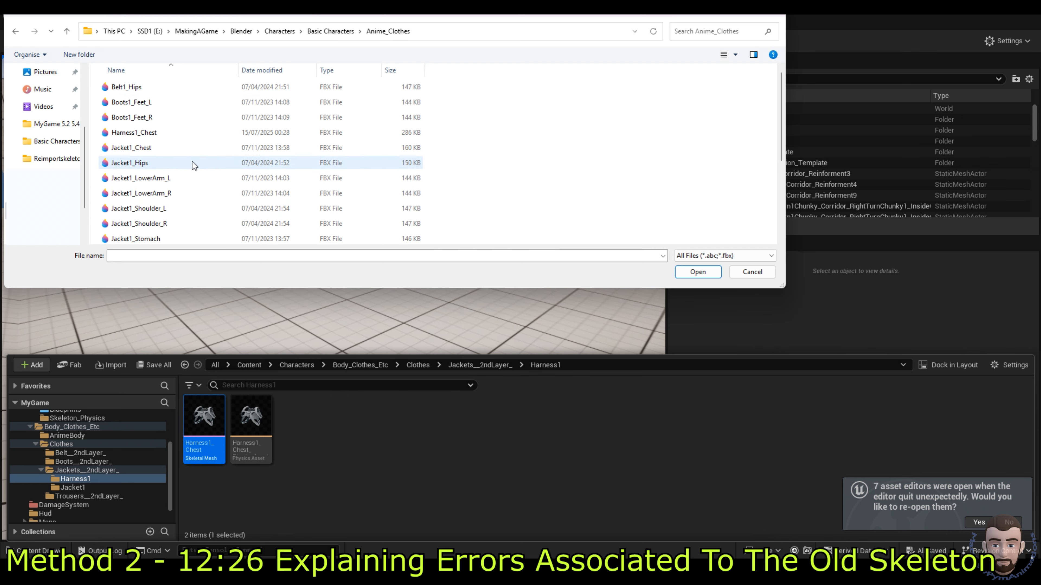
double_click(178, 132)
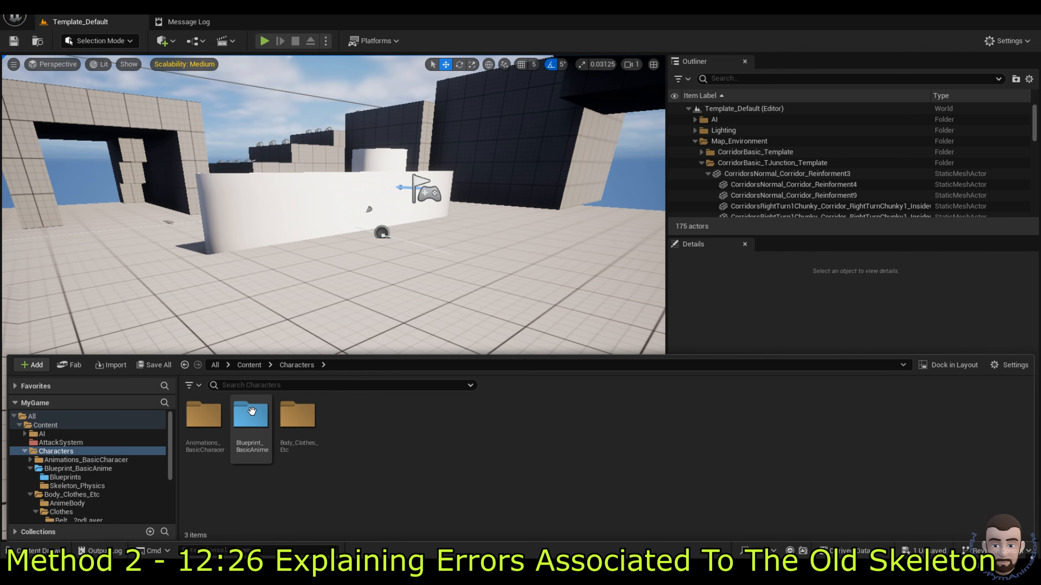
Step: Open the character's skeleton in Skeleton_Physics to check its 142 bones
double_click(252, 411)
double_click(251, 414)
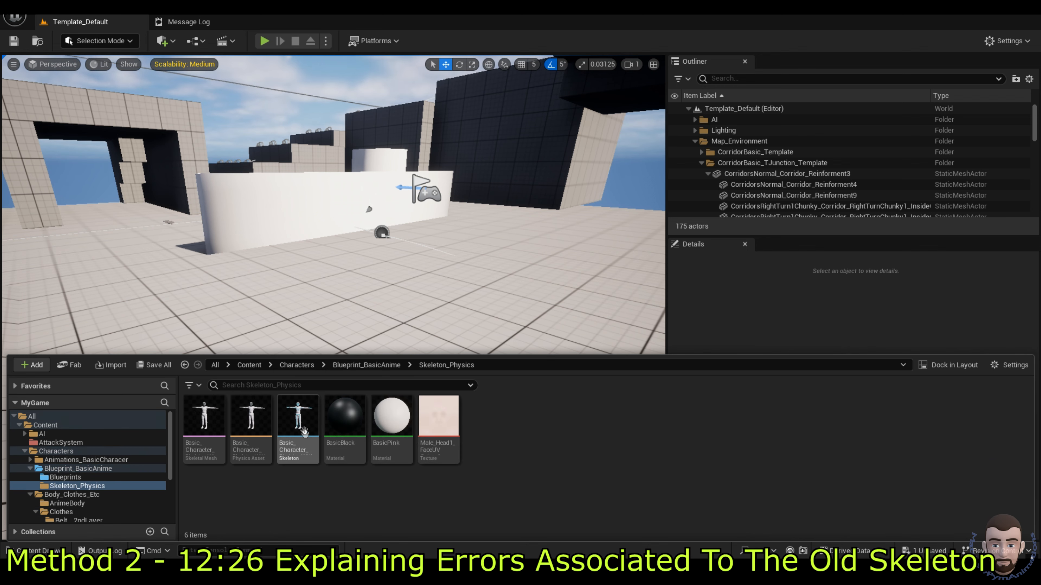
double_click(300, 422)
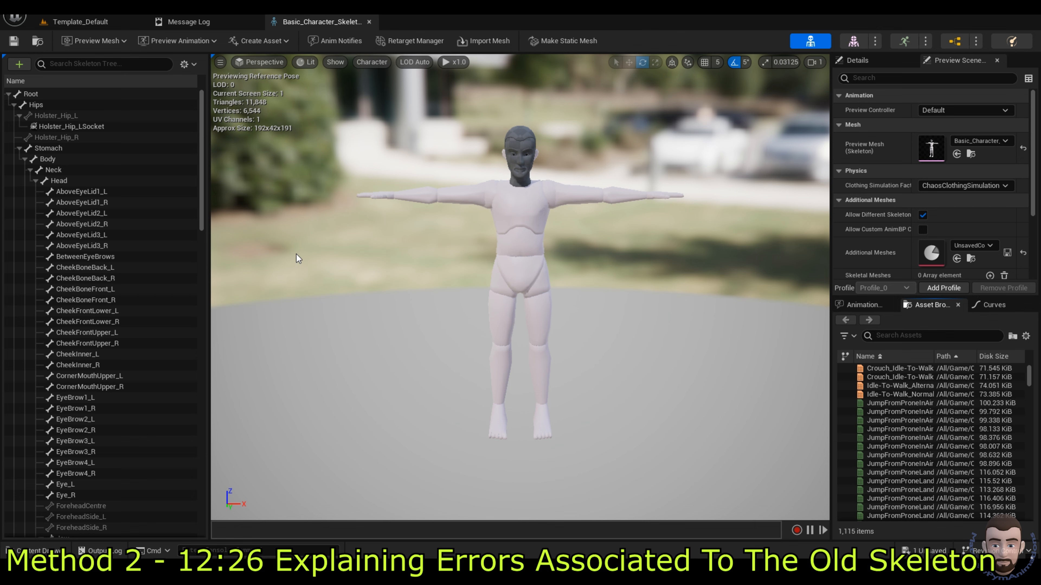
scroll(163, 213, down, 12)
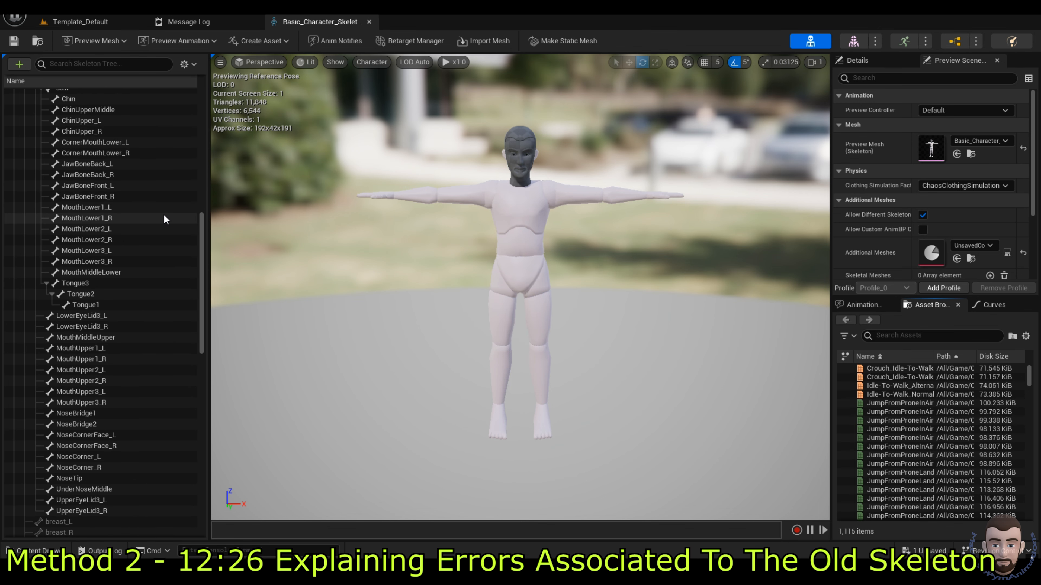
drag(202, 244, 216, 455)
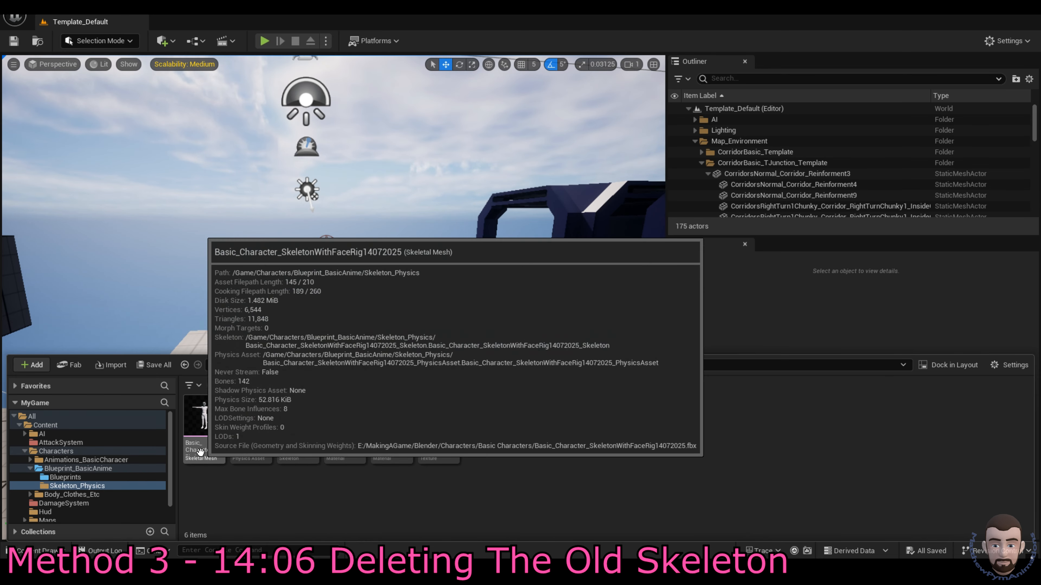
Step: Inspect the Holster_Hip_LSocket, Hand_R_Placement_Socket and Pistol_EndOfGun sockets on the Basic_Character skeleton
double_click(298, 424)
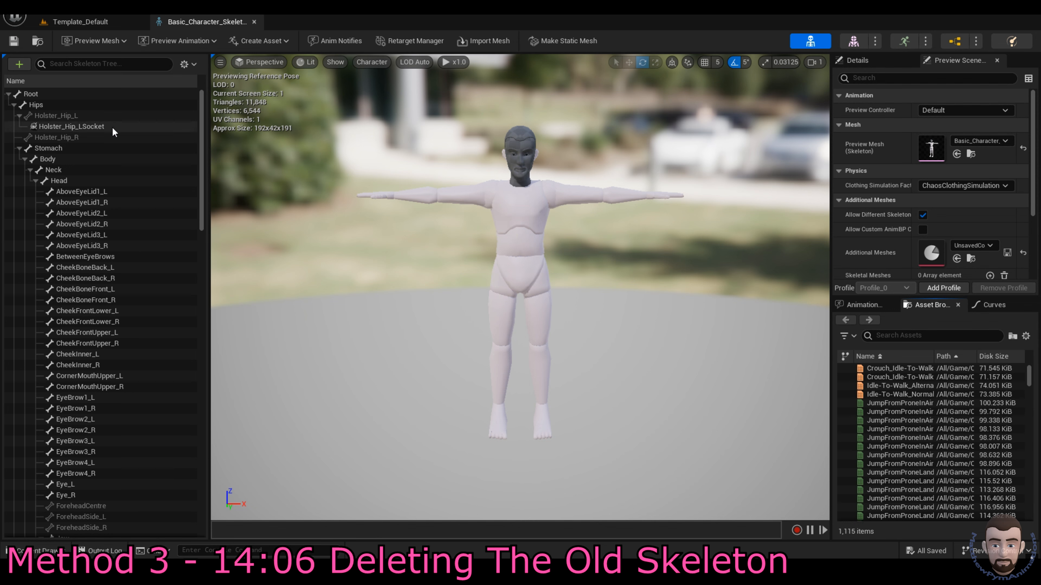
click(71, 126)
scroll(122, 264, down, 15)
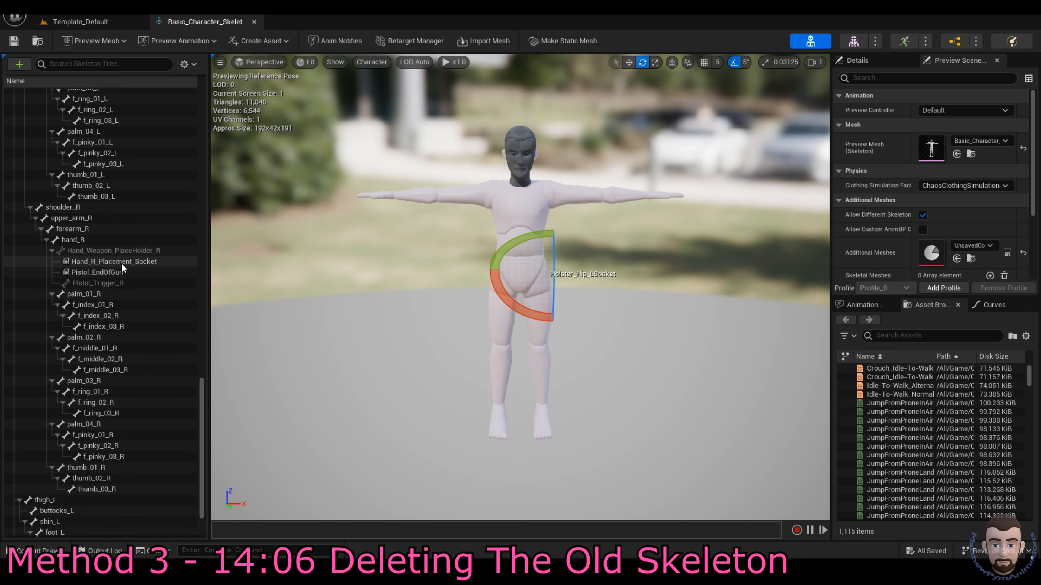
click(118, 262)
ctrl+click(117, 273)
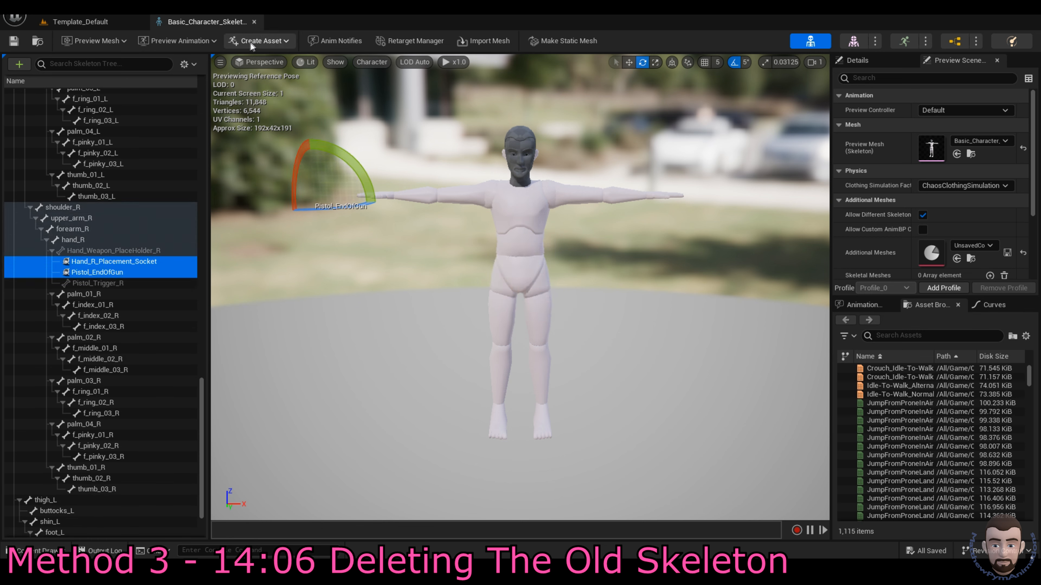
Step: Check the skeleton's blend profiles, then bring up the Skeleton_Physics assets
click(197, 64)
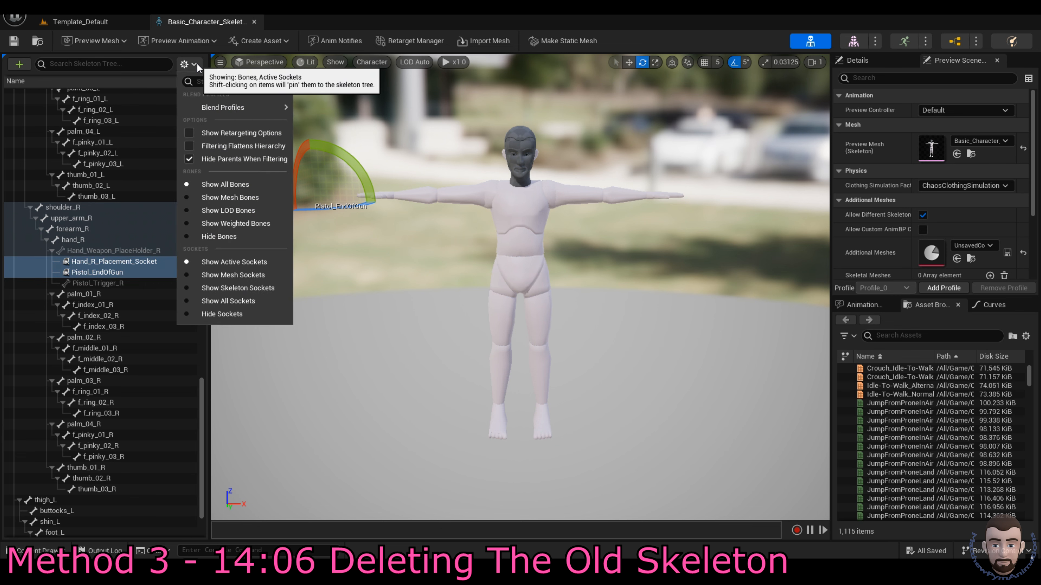
mouse_move(231, 111)
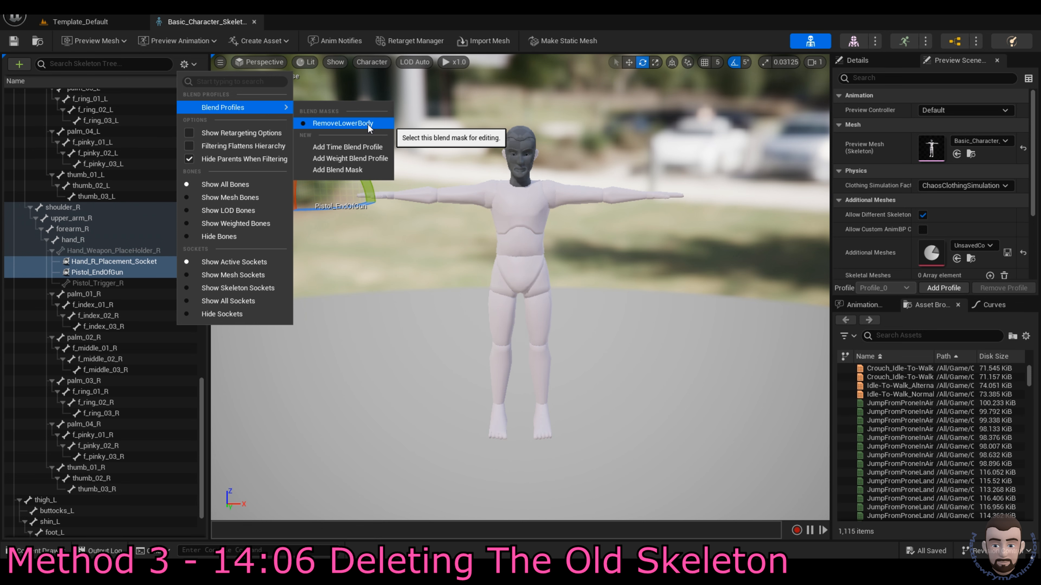
click(647, 128)
key(ctrl+space)
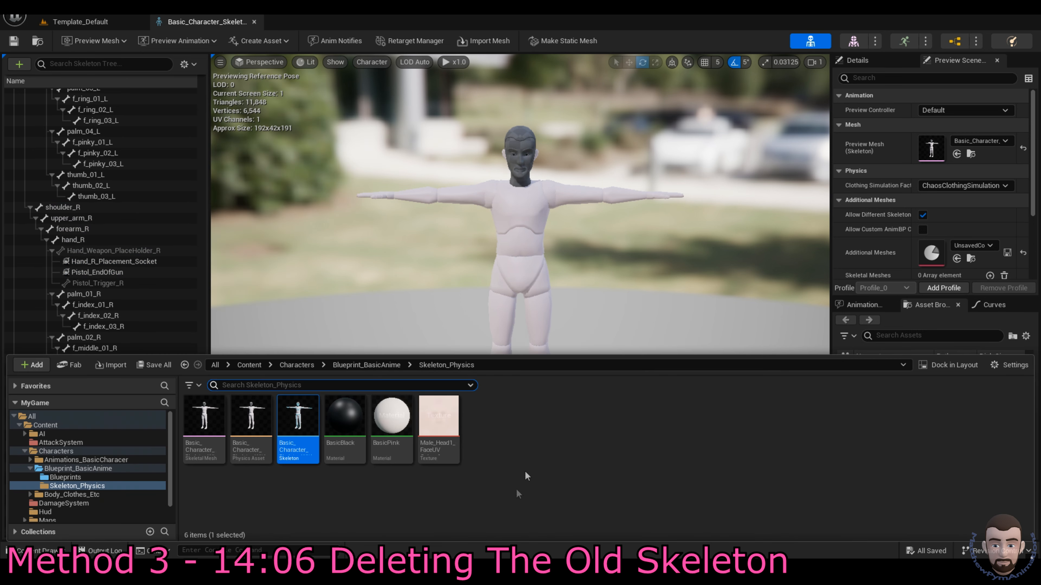
Step: After force-delete fails with an in-use error, delete the skeleton's RemoveLowerBody blend mask
key(Delete)
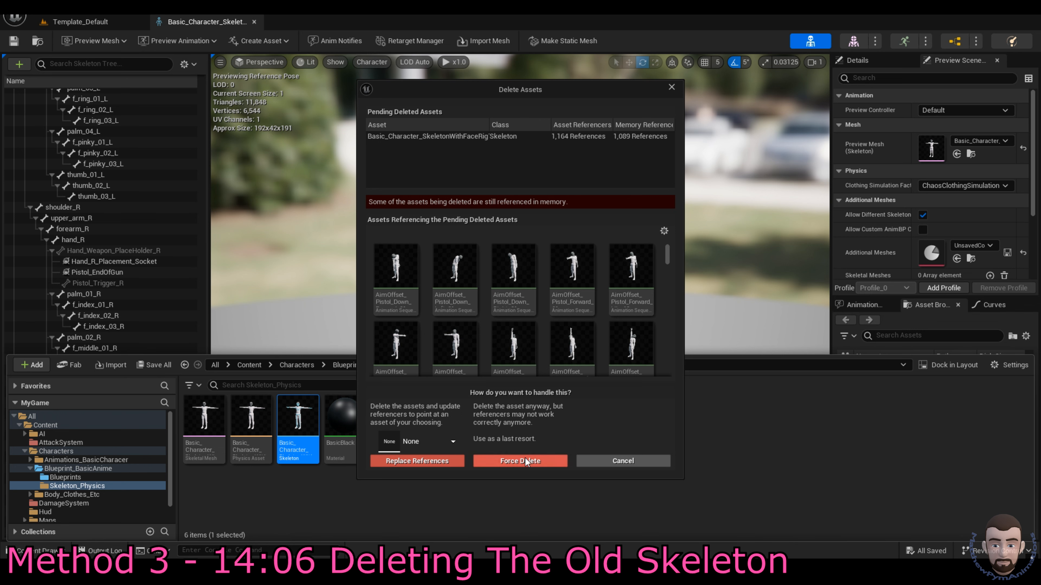
click(528, 462)
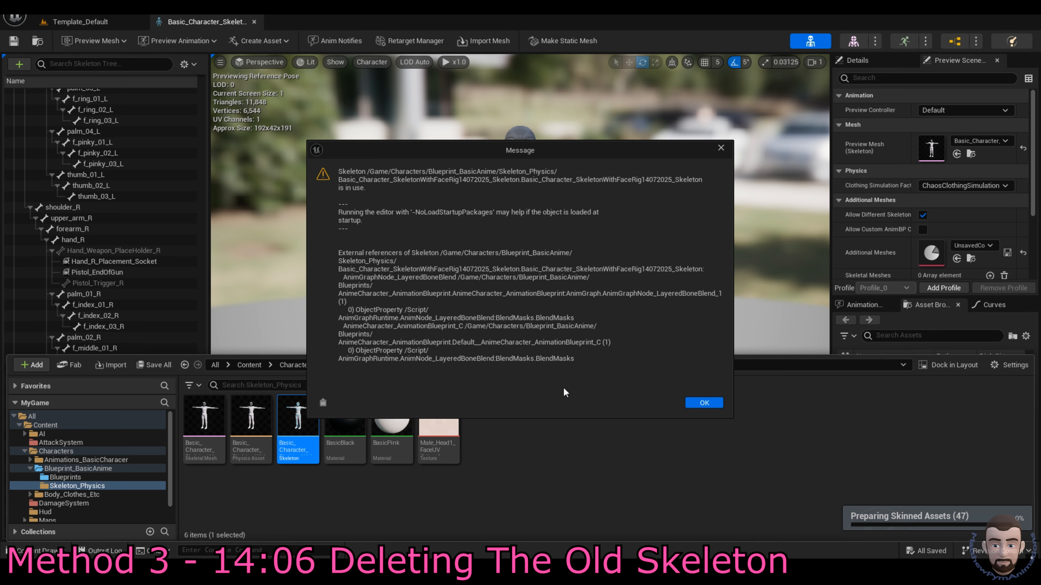
key(Return)
click(194, 63)
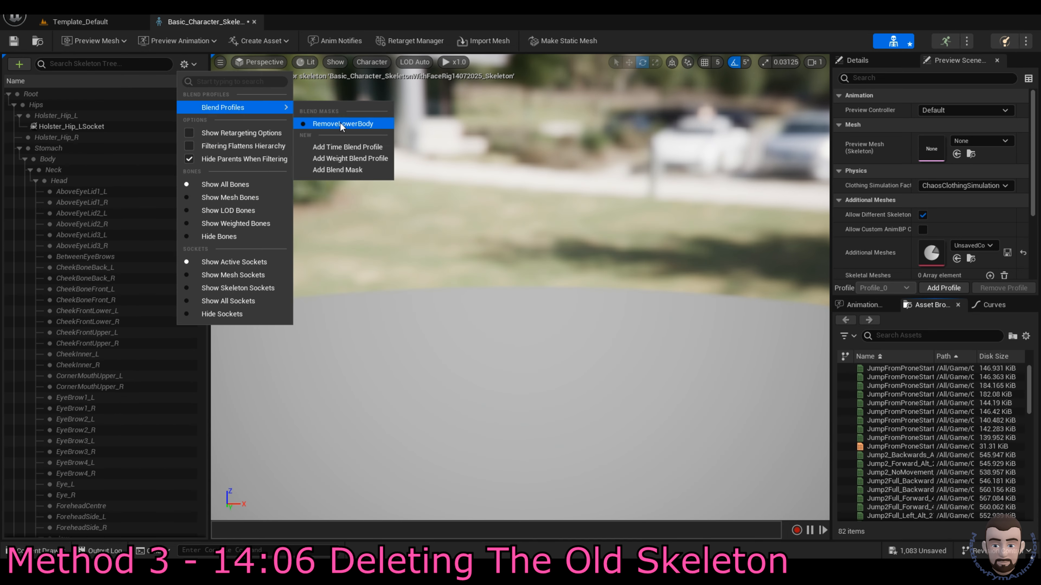
click(339, 123)
click(192, 81)
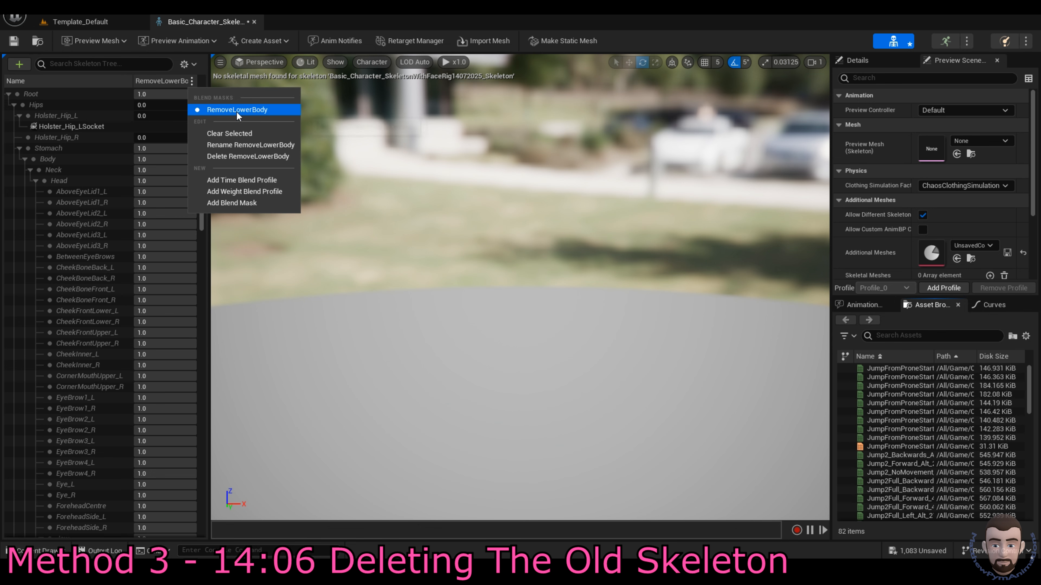
click(263, 156)
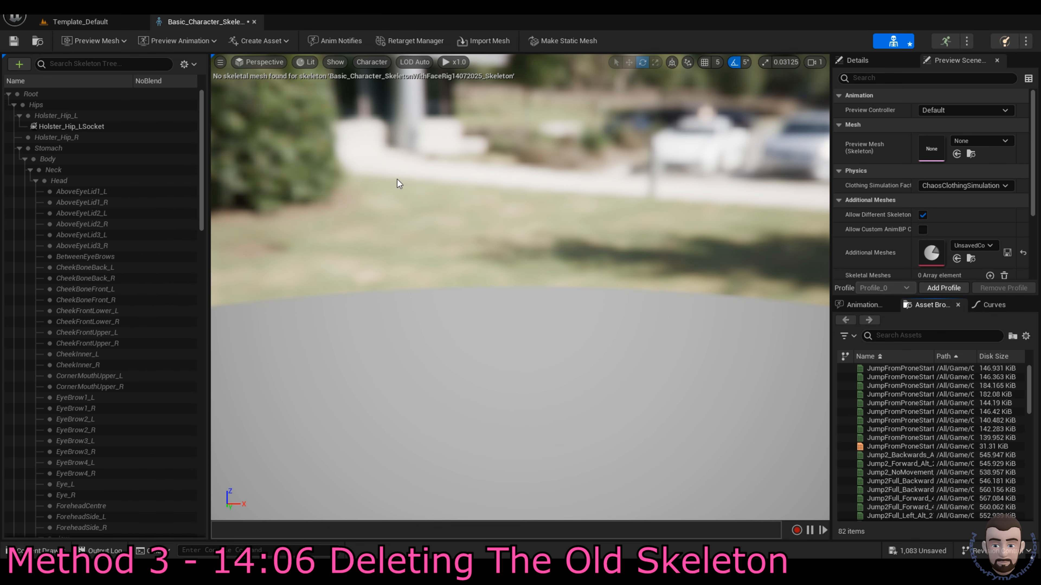
Step: Force-delete the old skeleton, leaving five assets in Skeleton_Physics
key(ctrl+space)
click(292, 427)
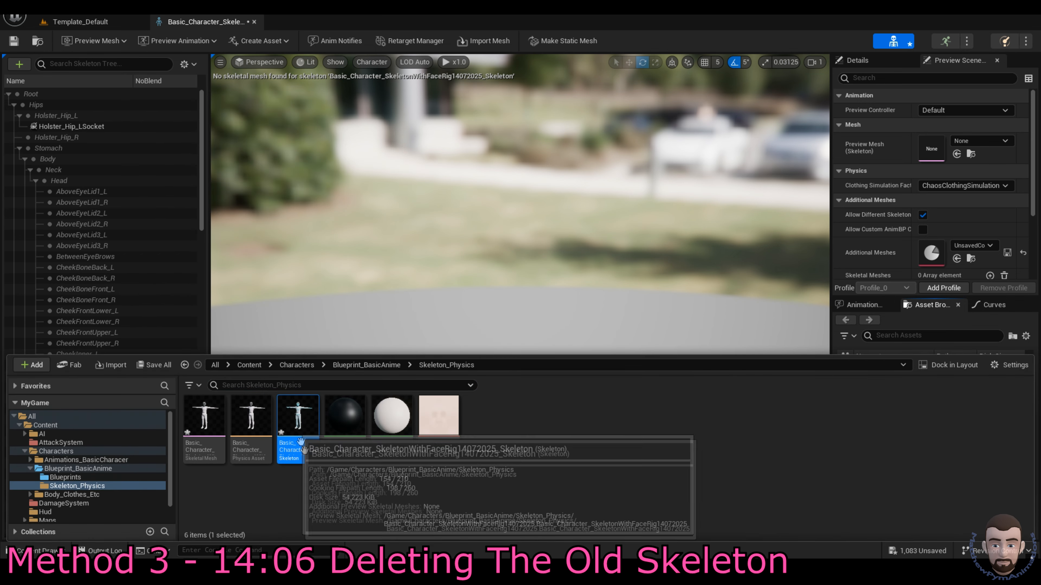
key(Delete)
click(521, 462)
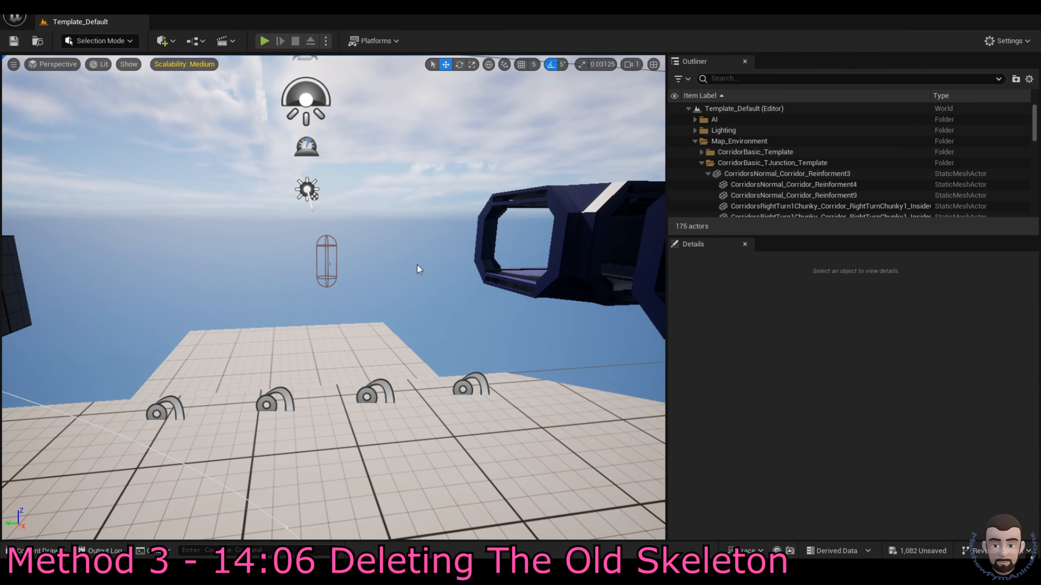
key(ctrl+space)
click(298, 505)
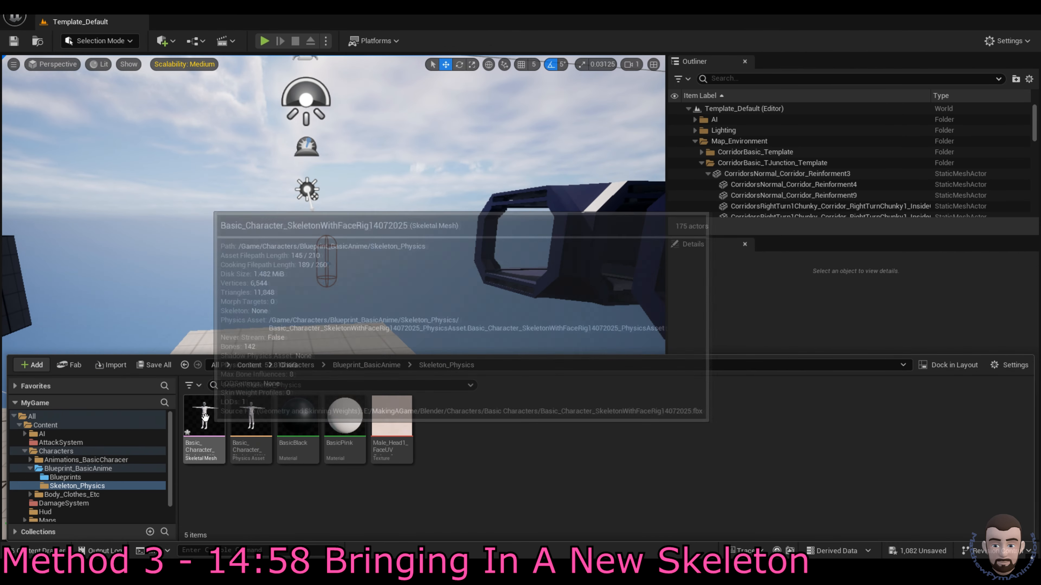
Step: Reimport the character skeletal mesh from a different FBX file
right_click(203, 416)
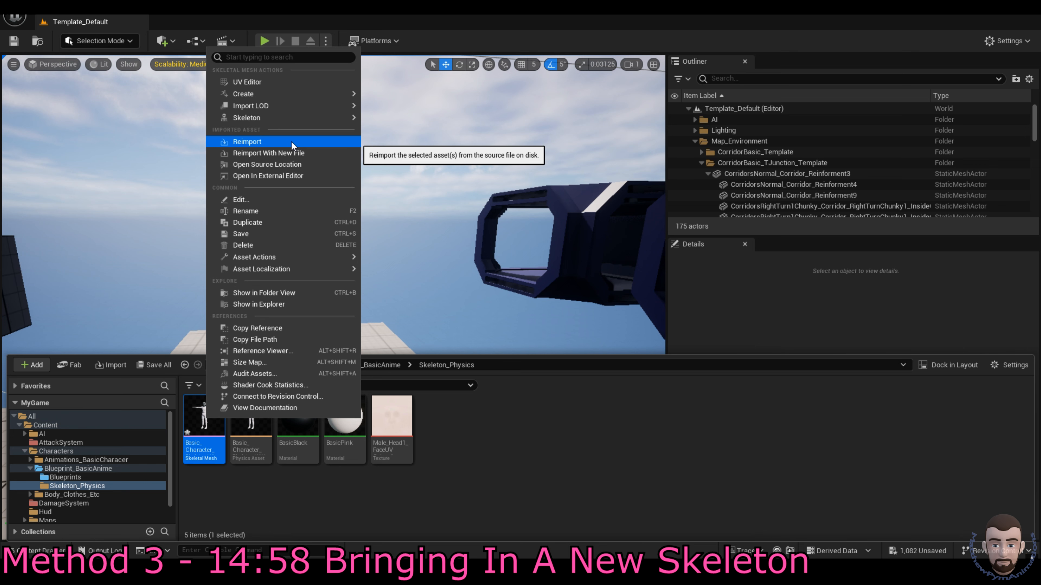
click(320, 153)
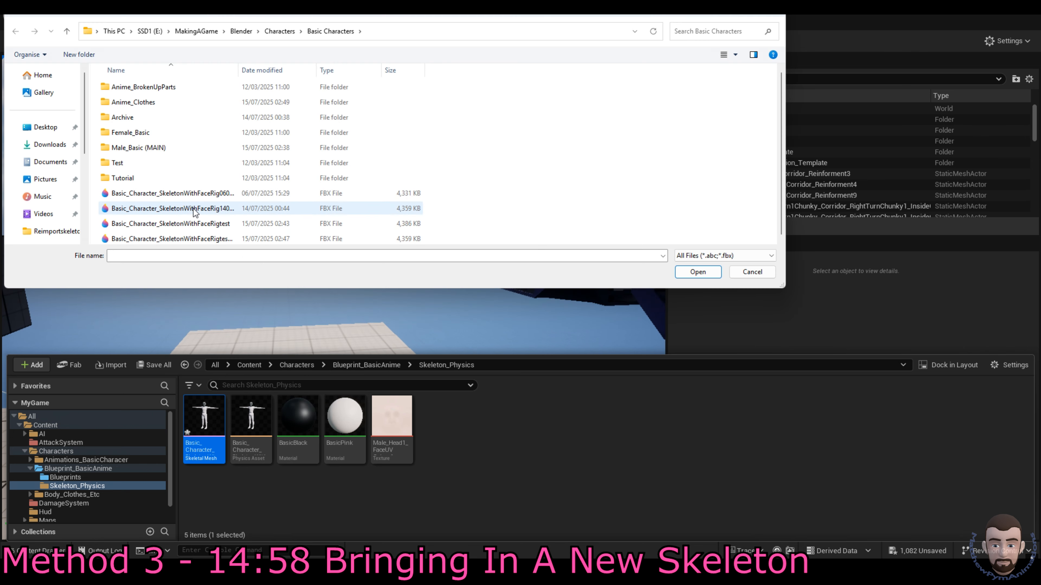
double_click(194, 208)
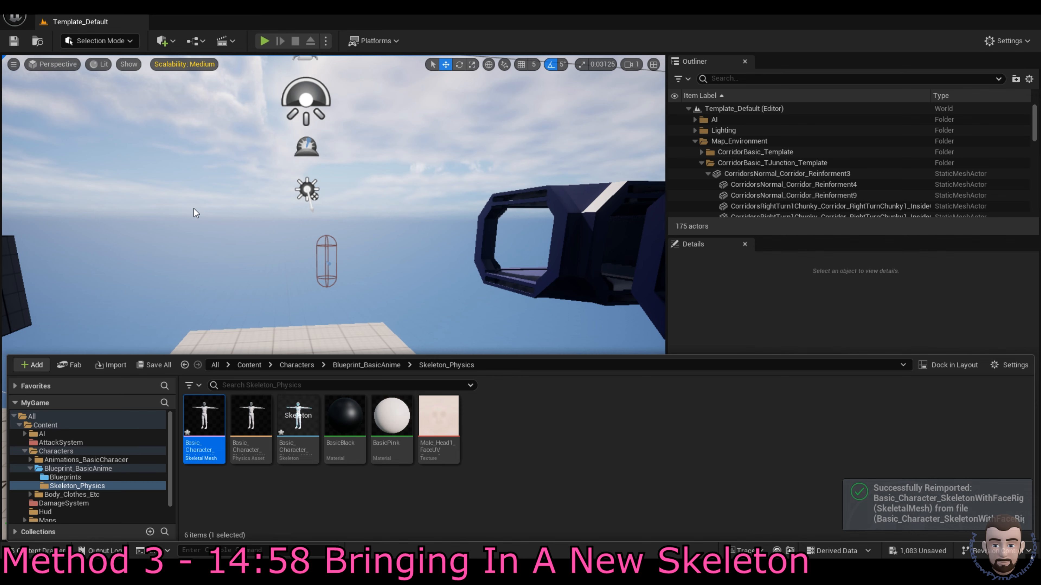
Step: Open the newly created skeleton, inspect its Root bone hierarchy, and close it
double_click(300, 423)
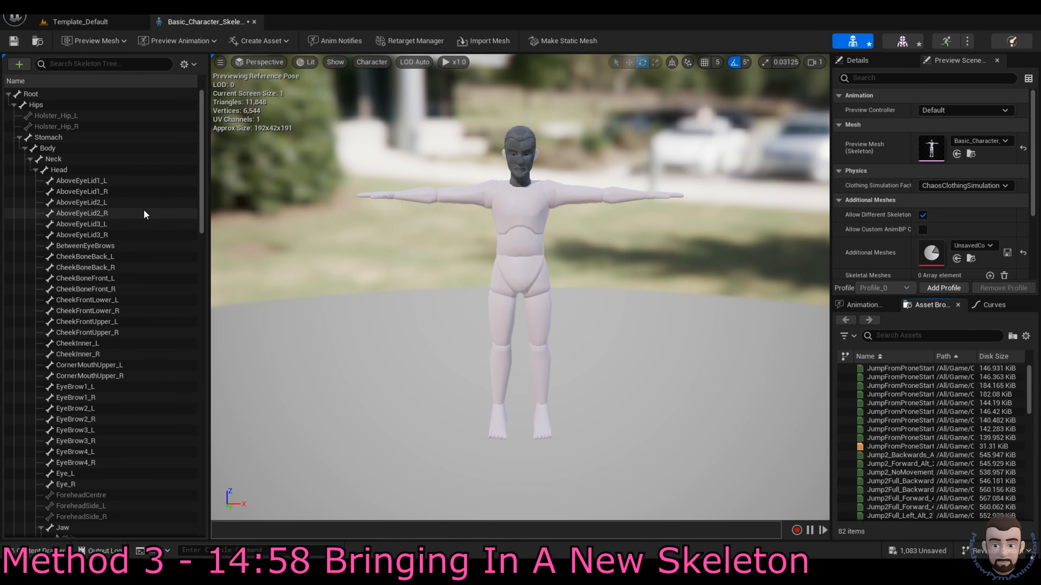
click(85, 95)
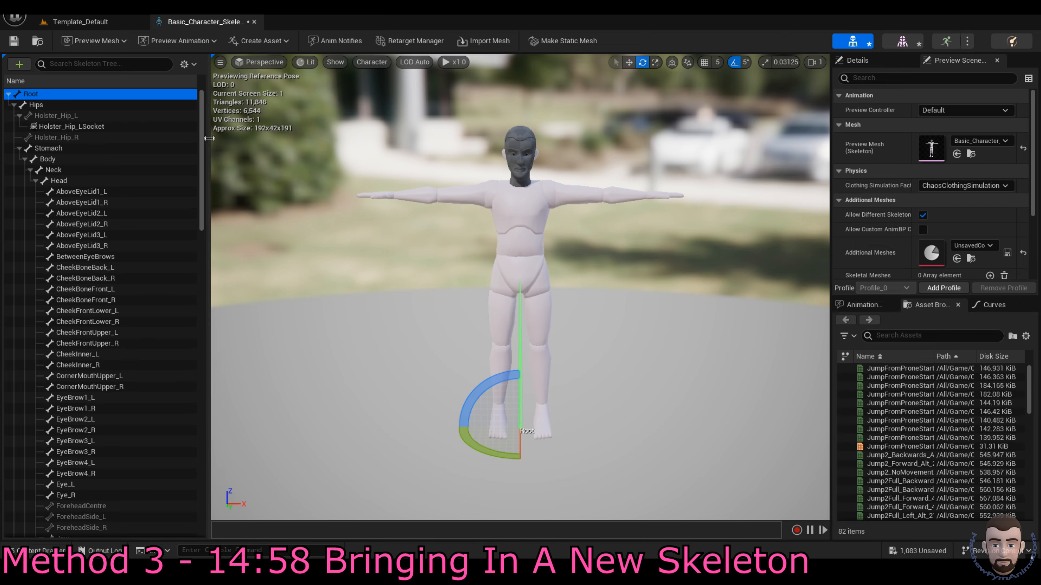
drag(201, 124, 216, 390)
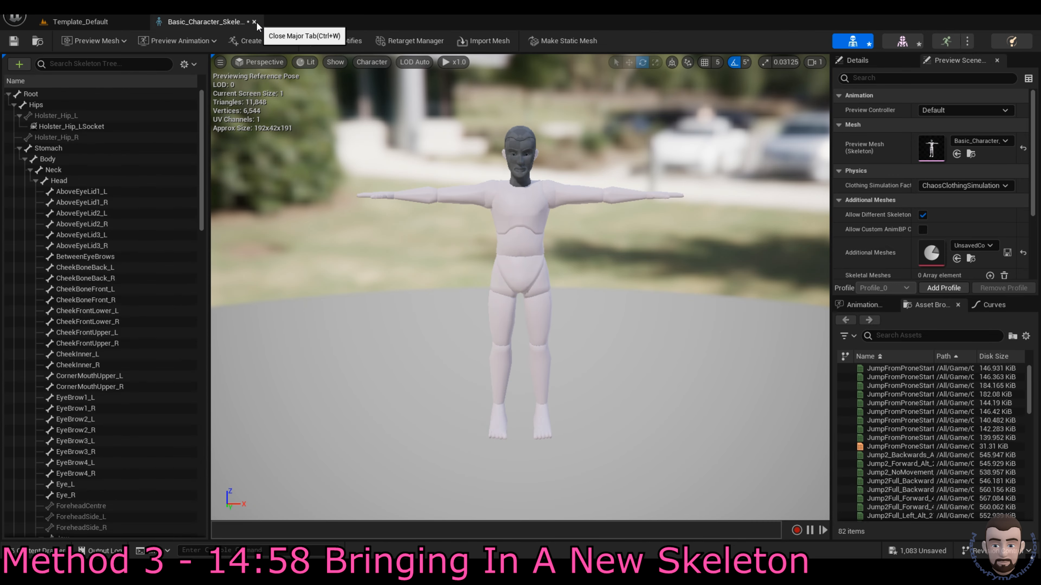
click(255, 22)
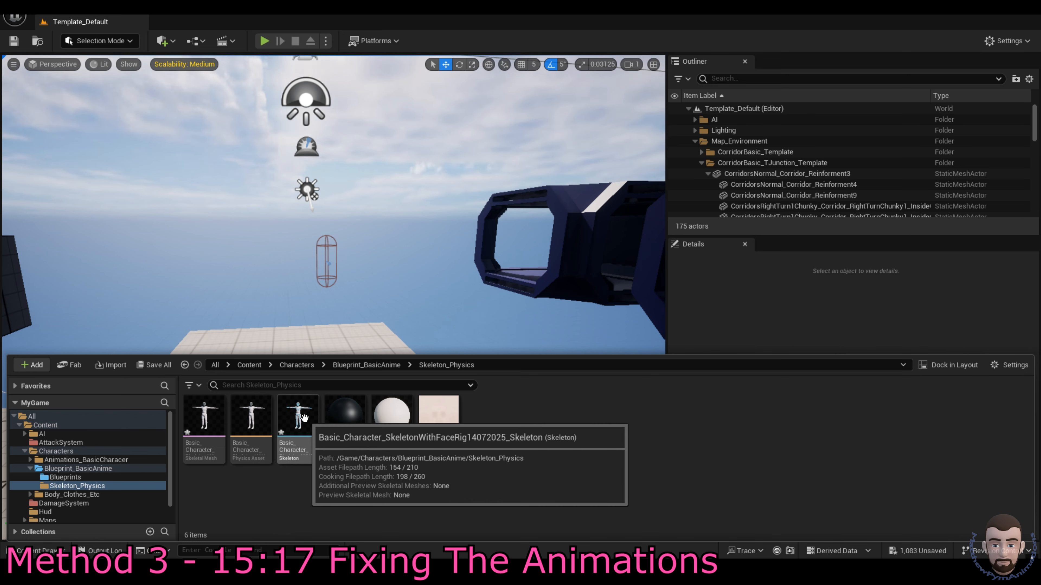
Step: Navigate from Blueprint_BasicAnime into the Animations_BasicCharacer folder
click(363, 365)
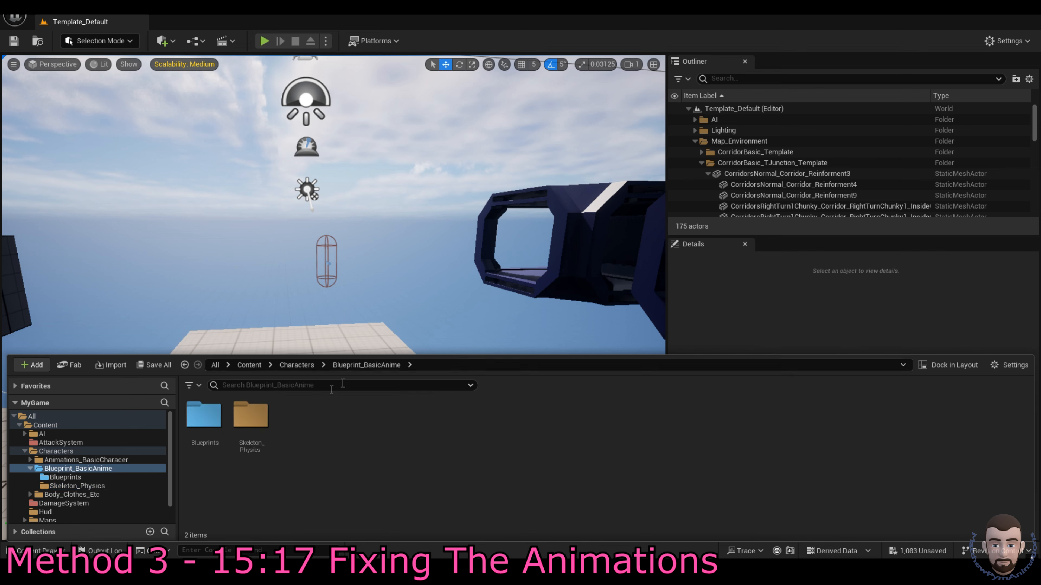
double_click(204, 416)
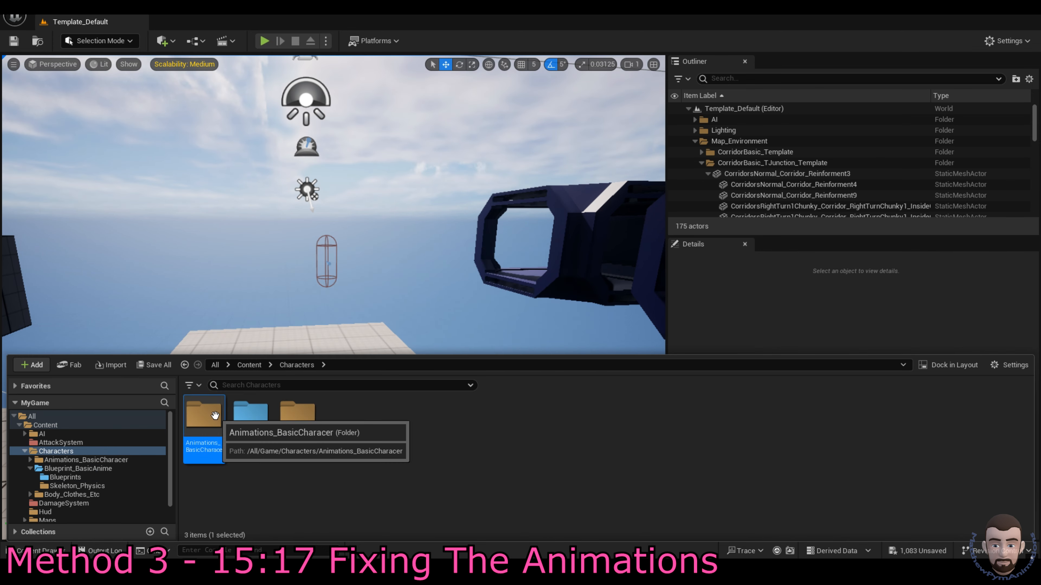
click(84, 459)
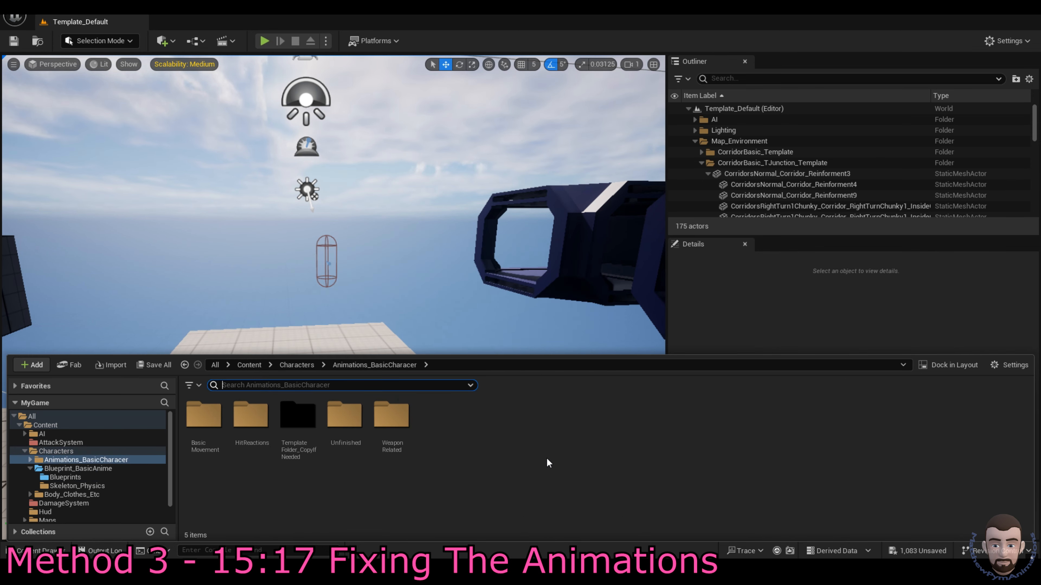
Step: Filter the folder to Animation Sequence assets and select all 1,026 for bulk actions
text(anim)
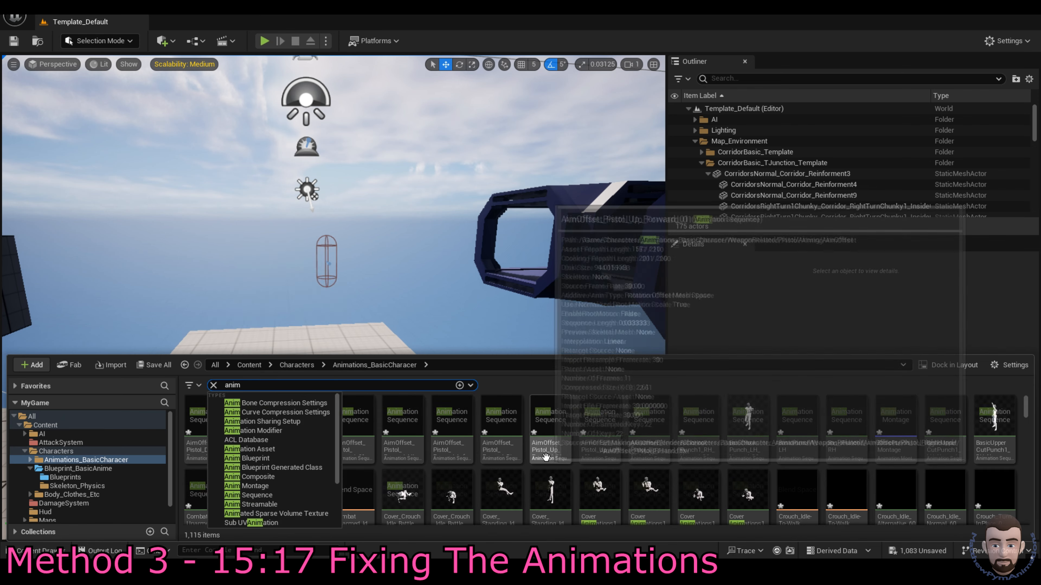
text( sequence)
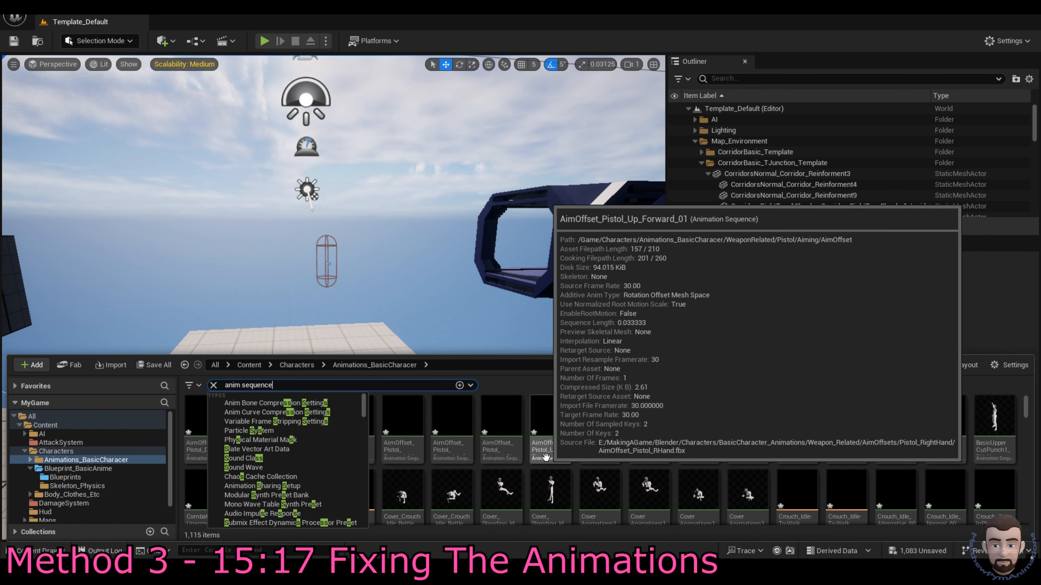
click(195, 424)
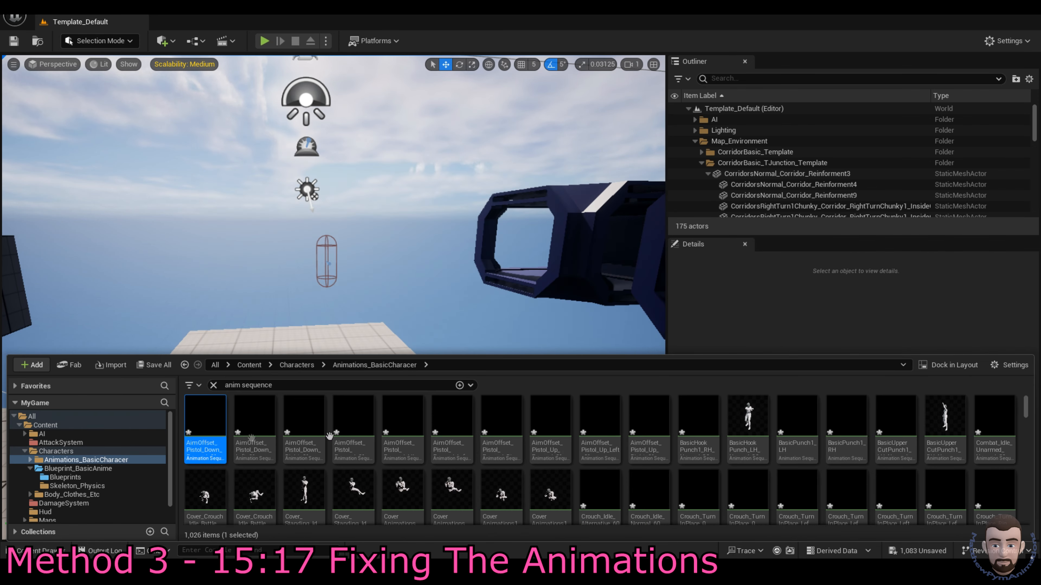
drag(1025, 407, 1025, 519)
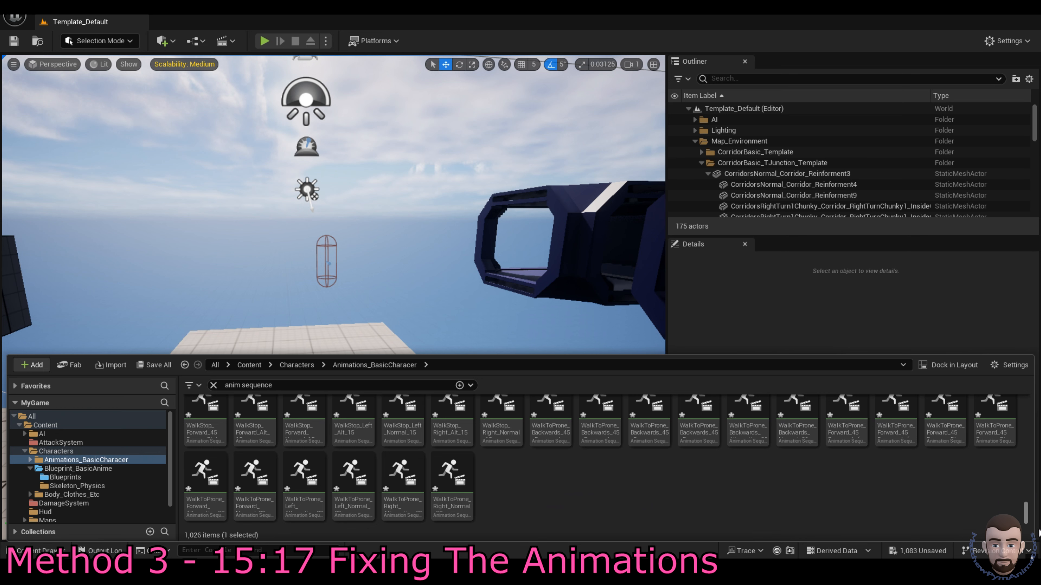
key(ctrl+a)
right_click(455, 483)
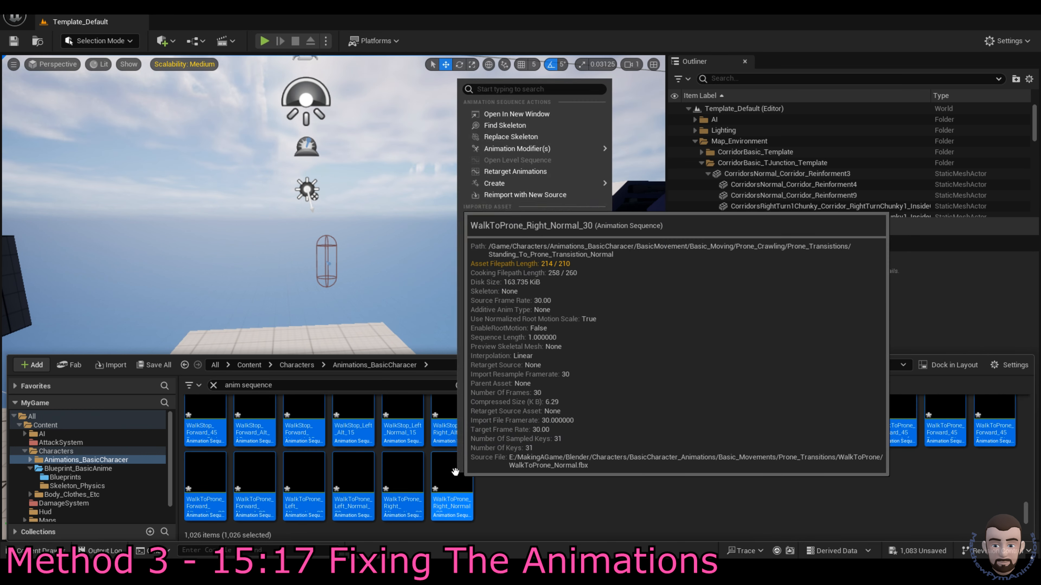
Step: In the Property Matrix, set all 1,026 sequences' Skeleton to the new Basic_Character skeleton, then close it
mouse_move(558, 326)
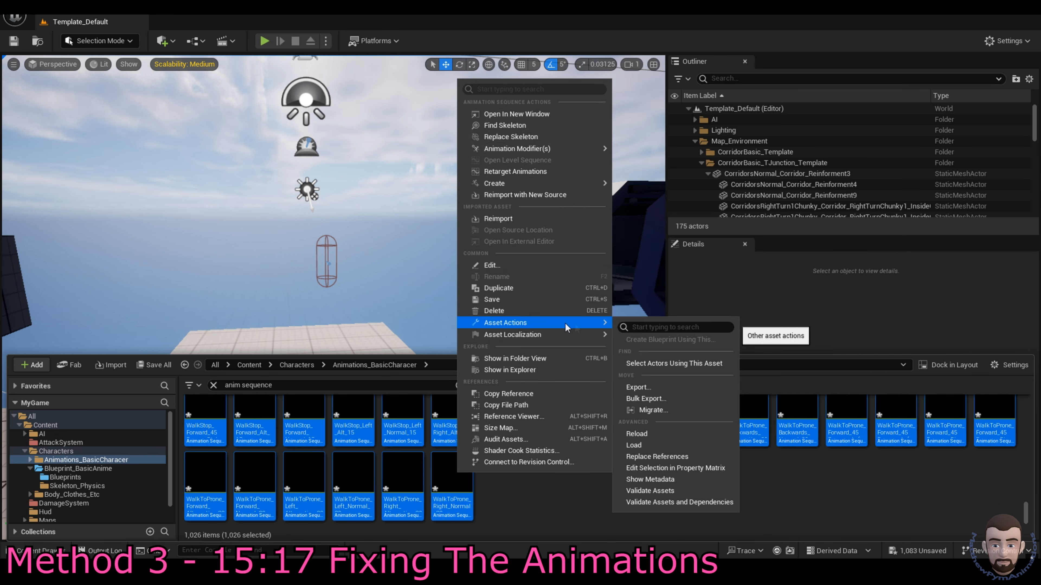
click(676, 468)
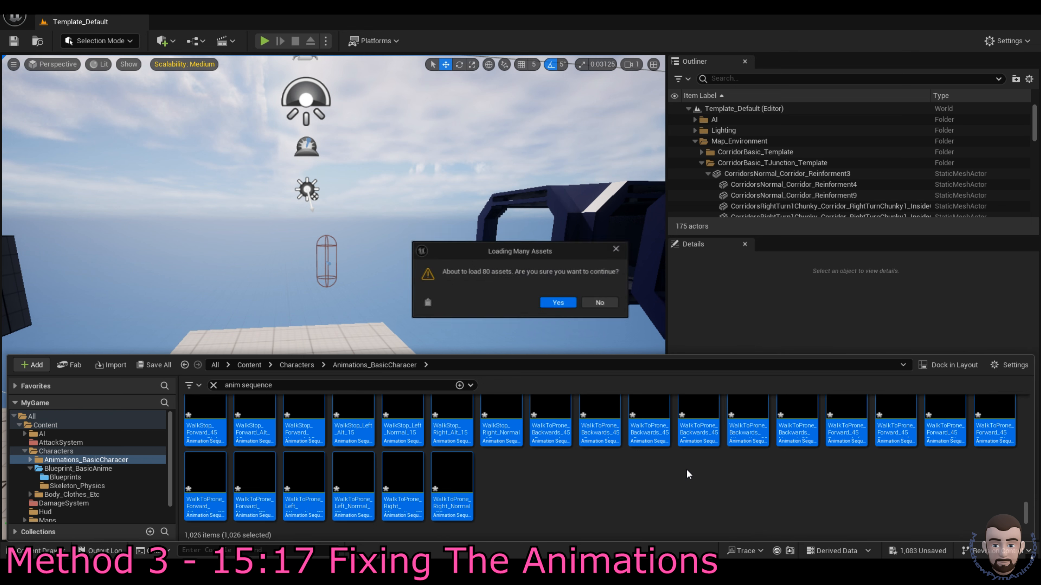
click(559, 304)
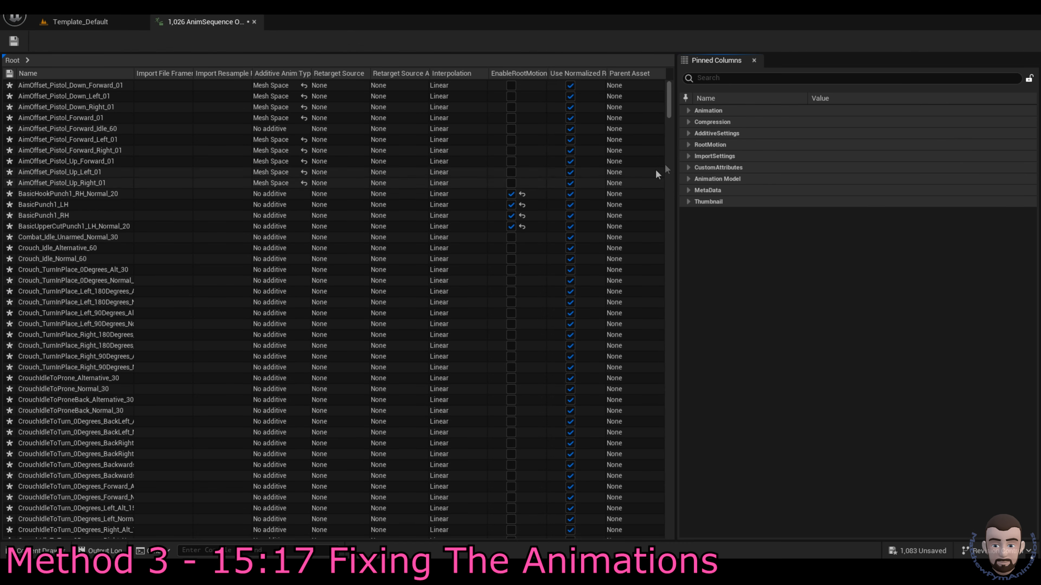
click(689, 111)
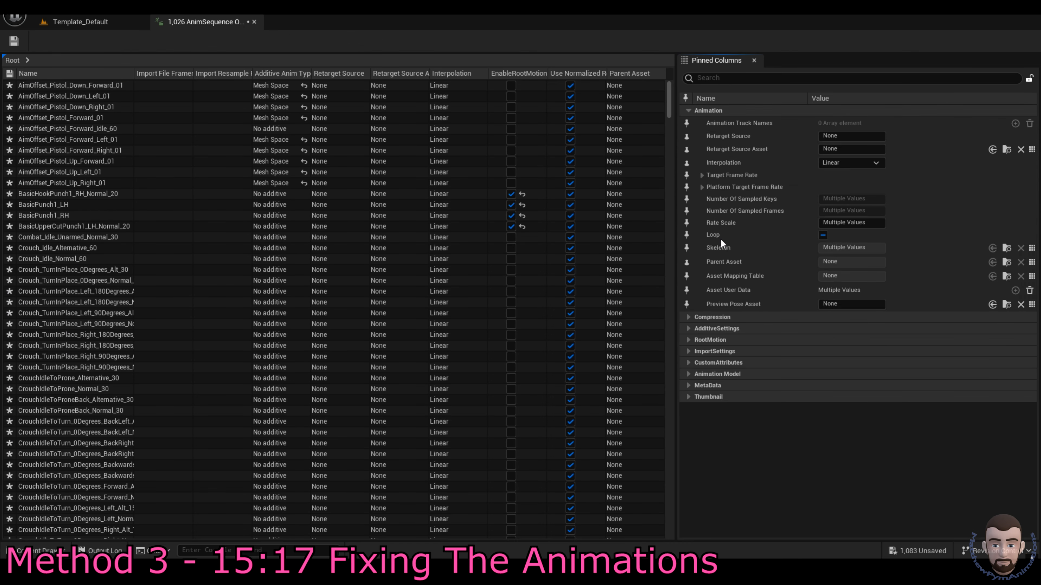
click(1031, 248)
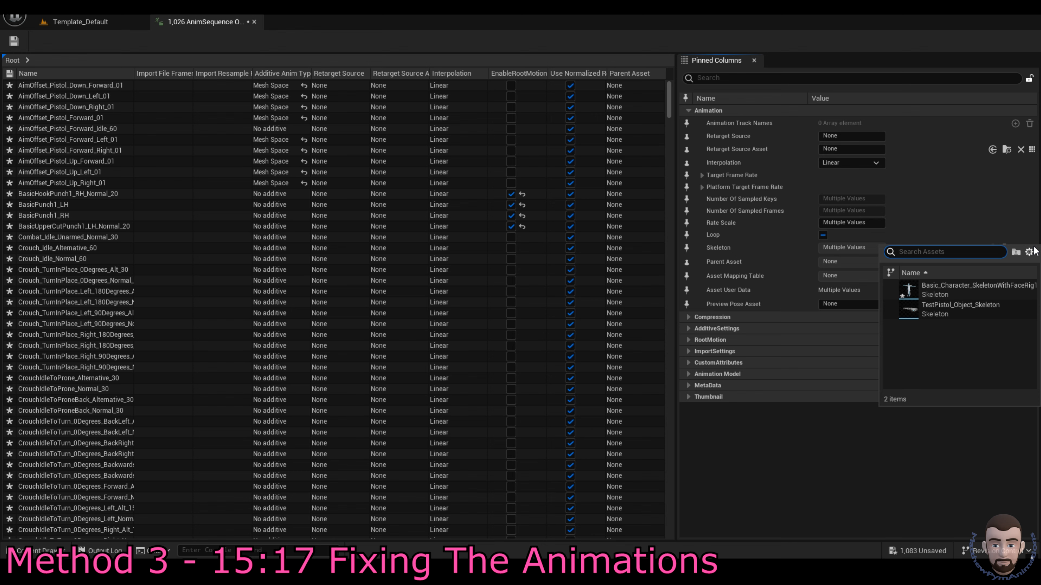
click(983, 288)
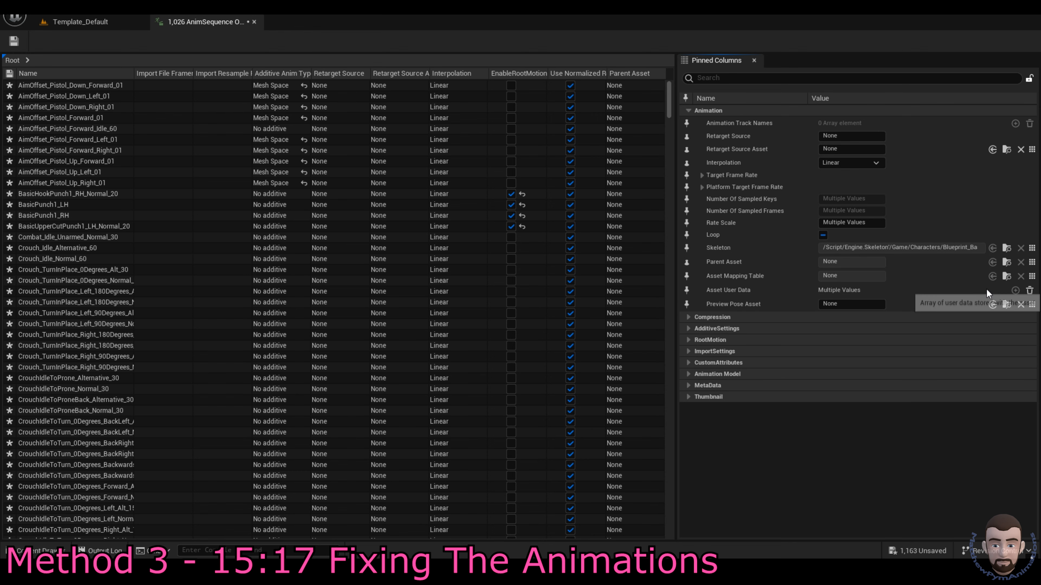
click(254, 21)
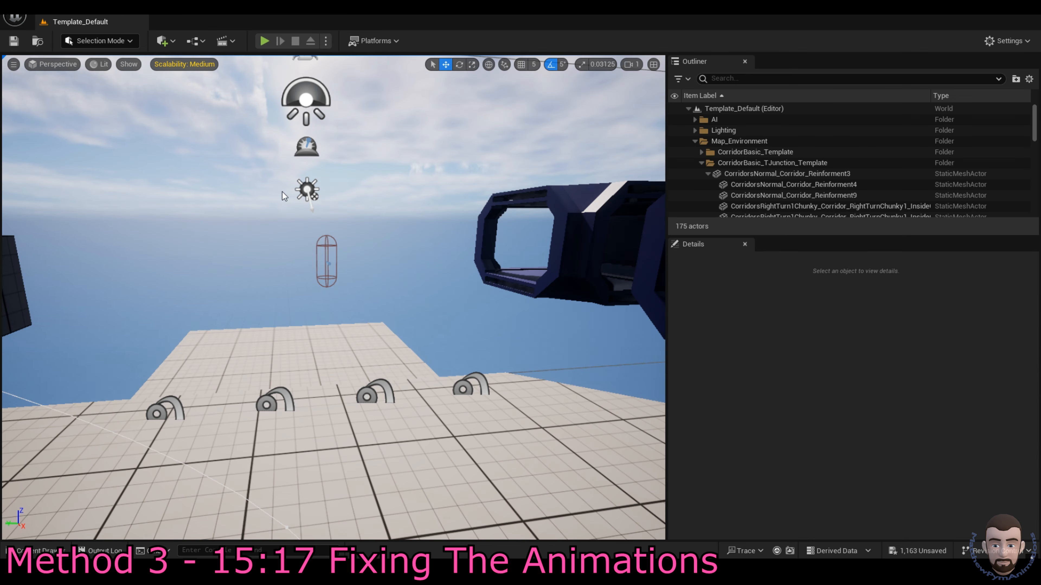
Step: Search the Characters folder for Blend Space assets and select all 85
key(ctrl+space)
click(296, 365)
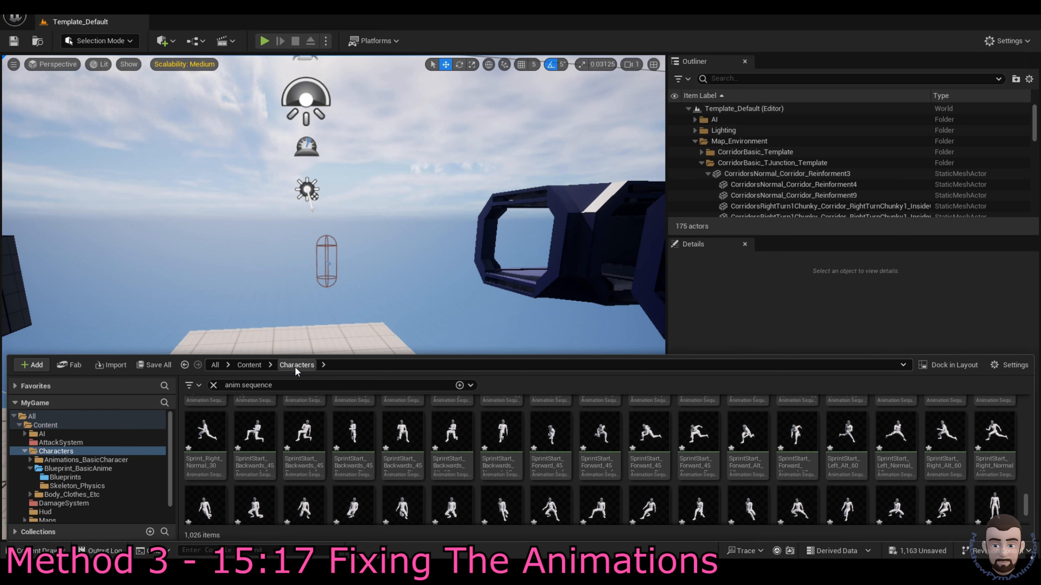
click(214, 386)
text(blen)
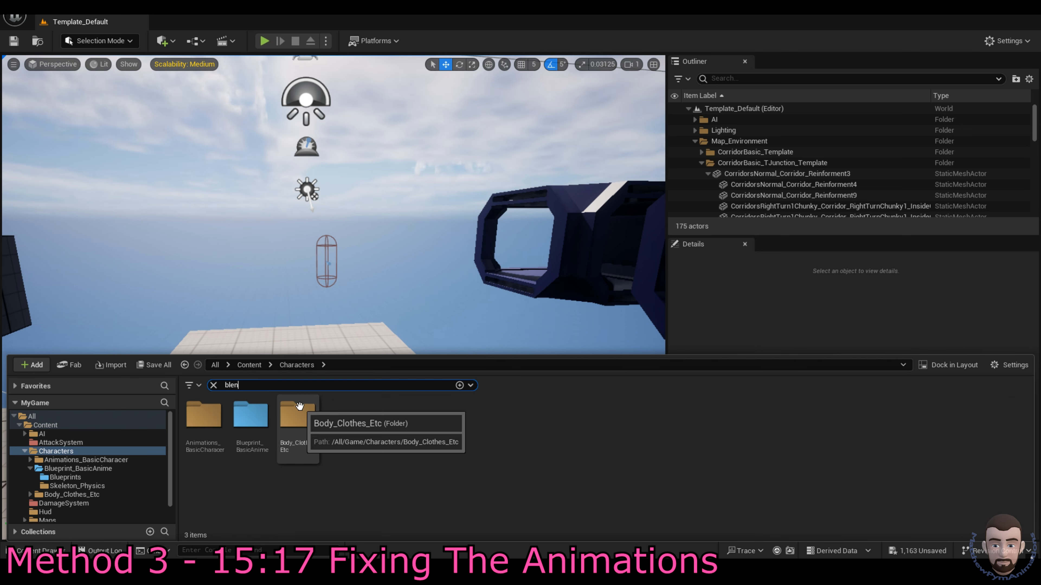
text(d spaces)
key(BackSpace)
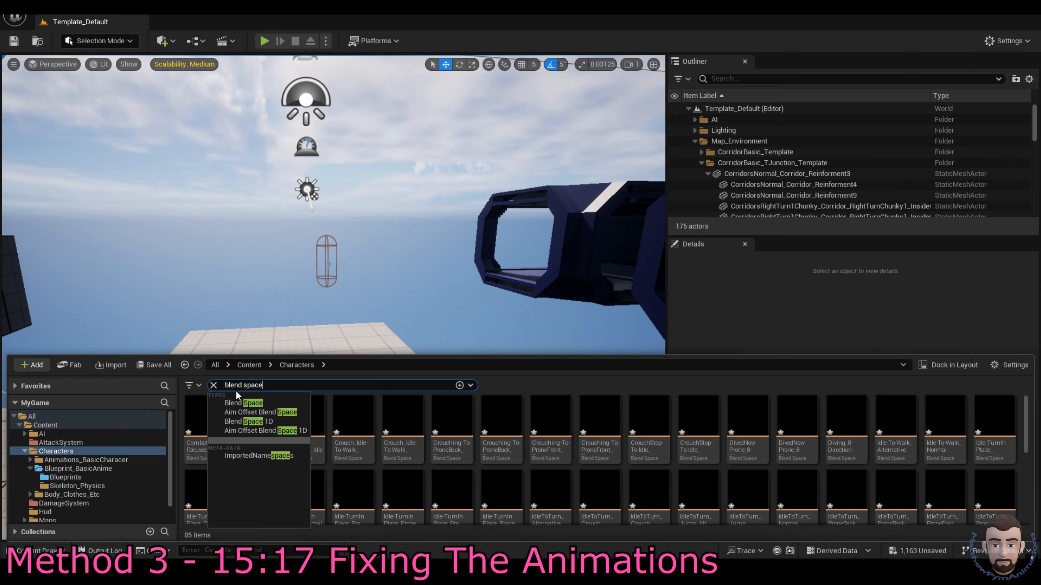
click(238, 402)
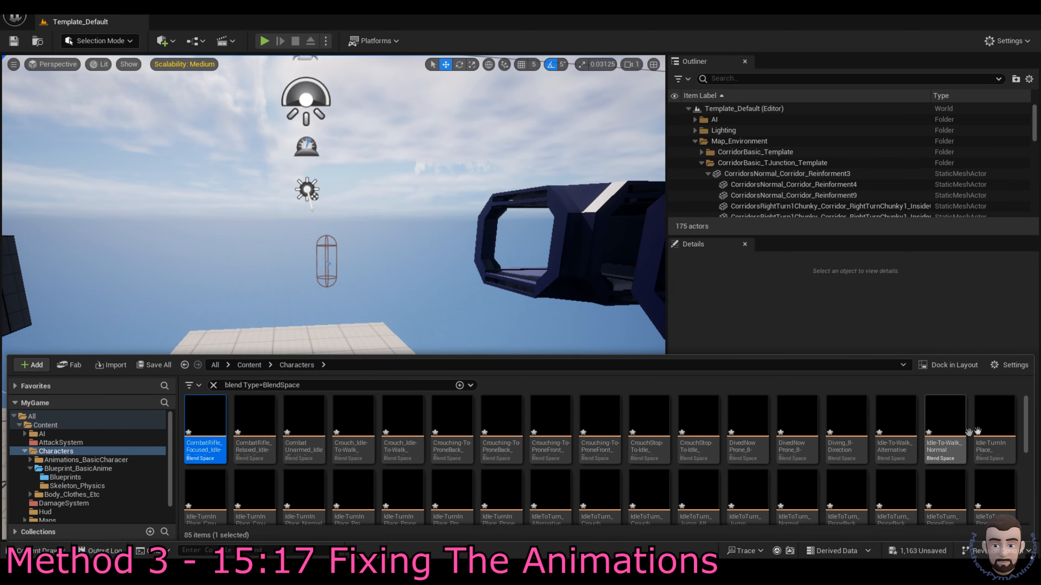
key(ctrl+a)
scroll(394, 485, down, 5)
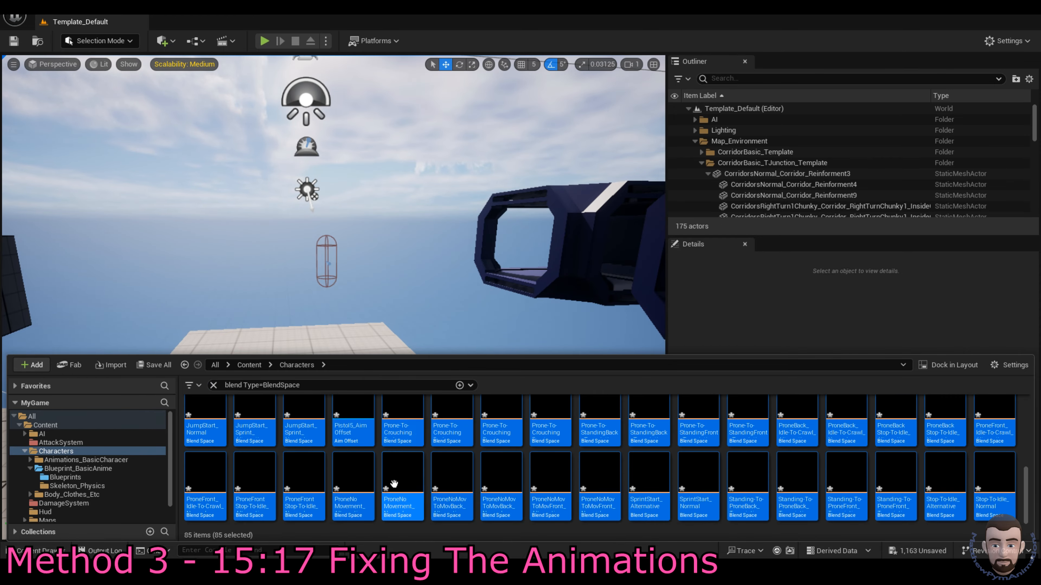
scroll(348, 442, up, 5)
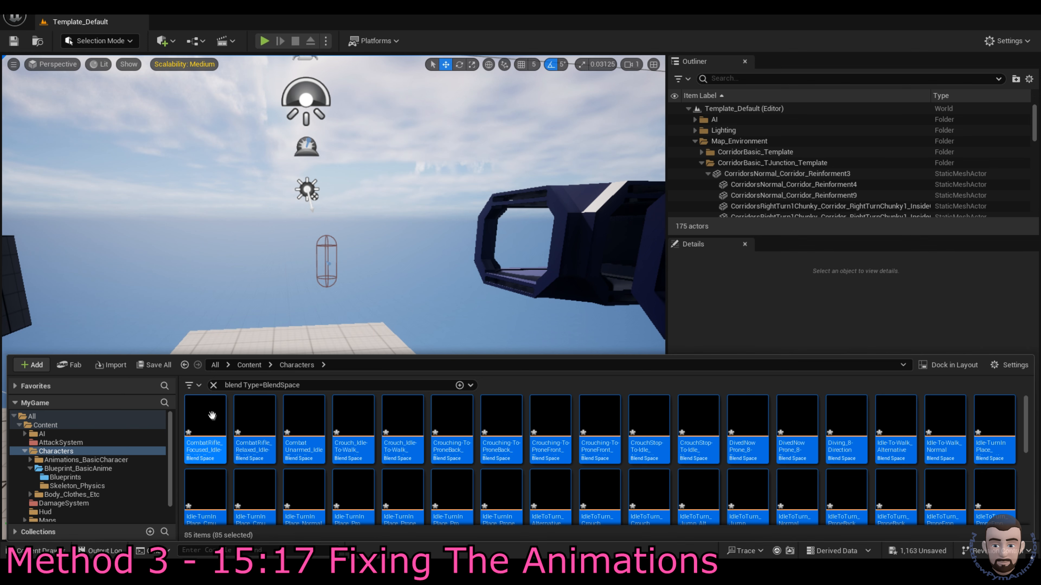
Step: Set the selected blend spaces' Skeleton to the new character skeleton via Property Matrix, then close it
right_click(213, 417)
mouse_move(299, 265)
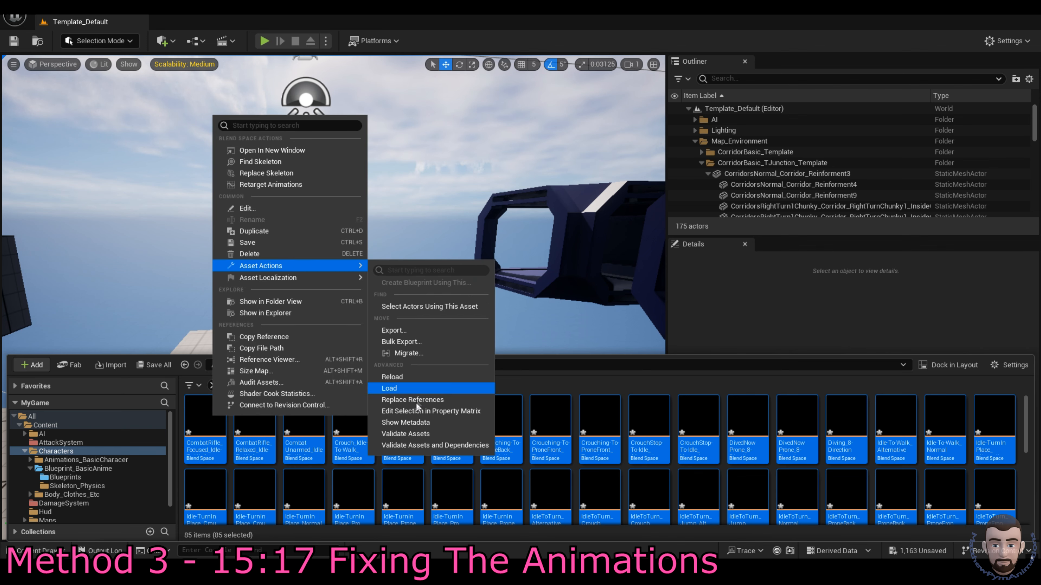
click(421, 410)
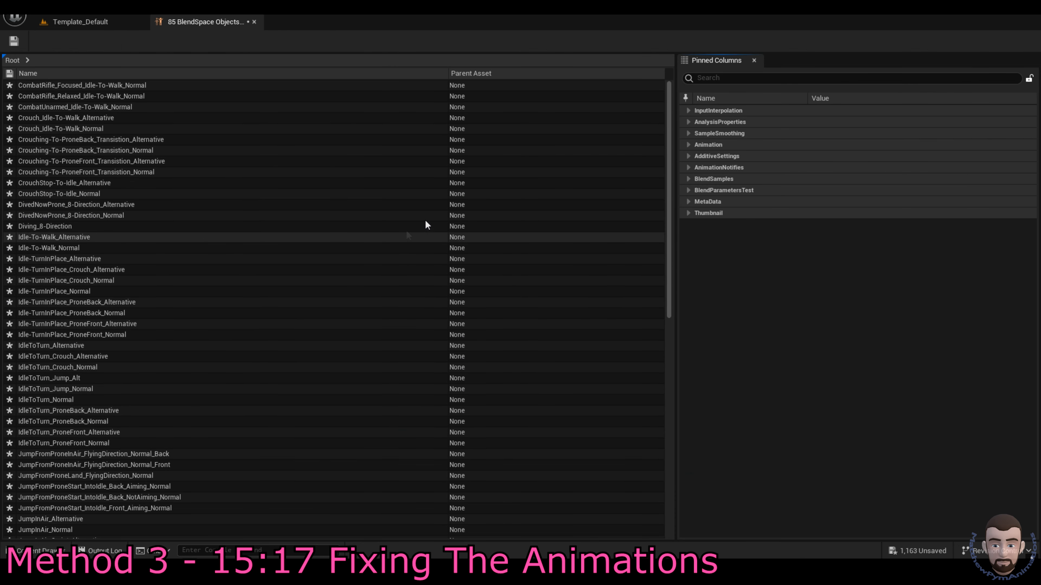
click(689, 144)
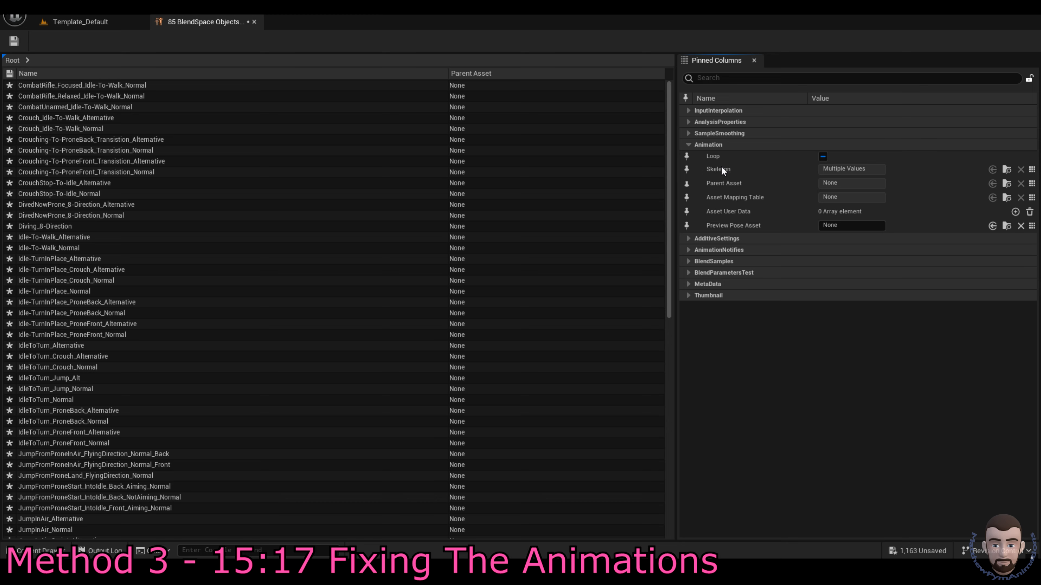
click(1031, 169)
click(955, 211)
click(254, 22)
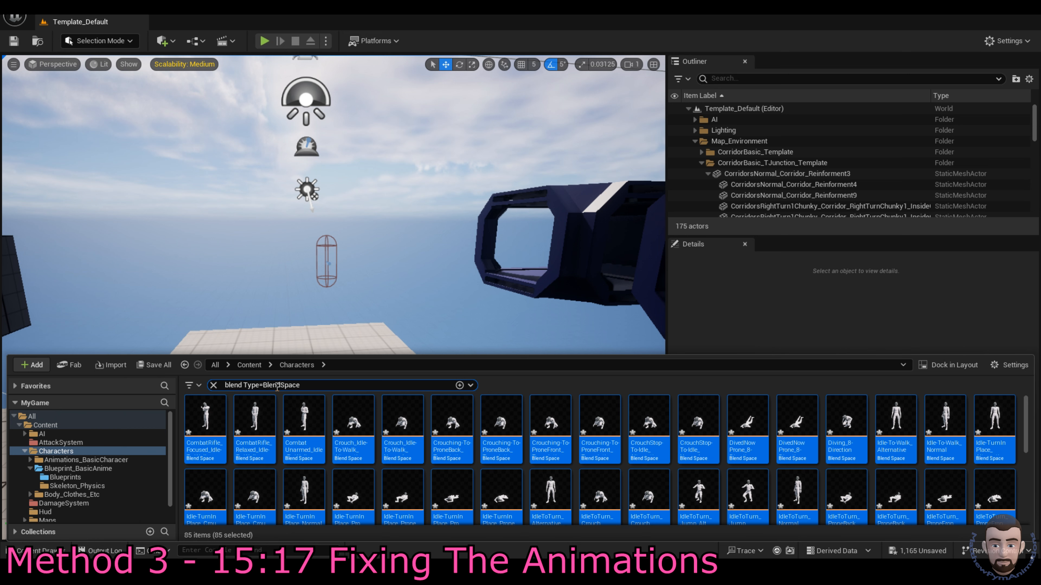
Step: Search for 'mont', filter to Animation Montages, and select all four
click(278, 386)
text(montage)
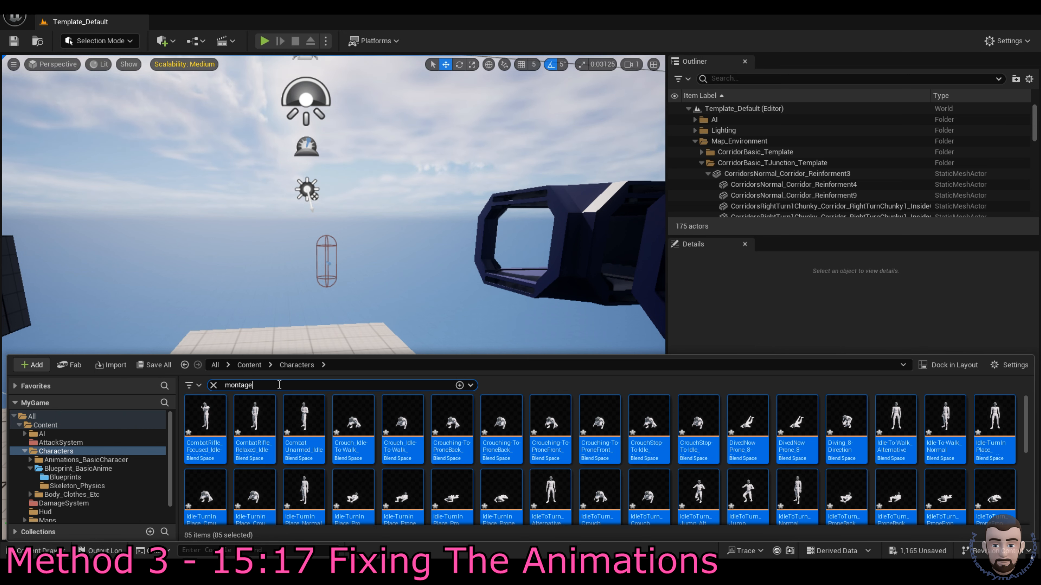
click(452, 468)
click(210, 438)
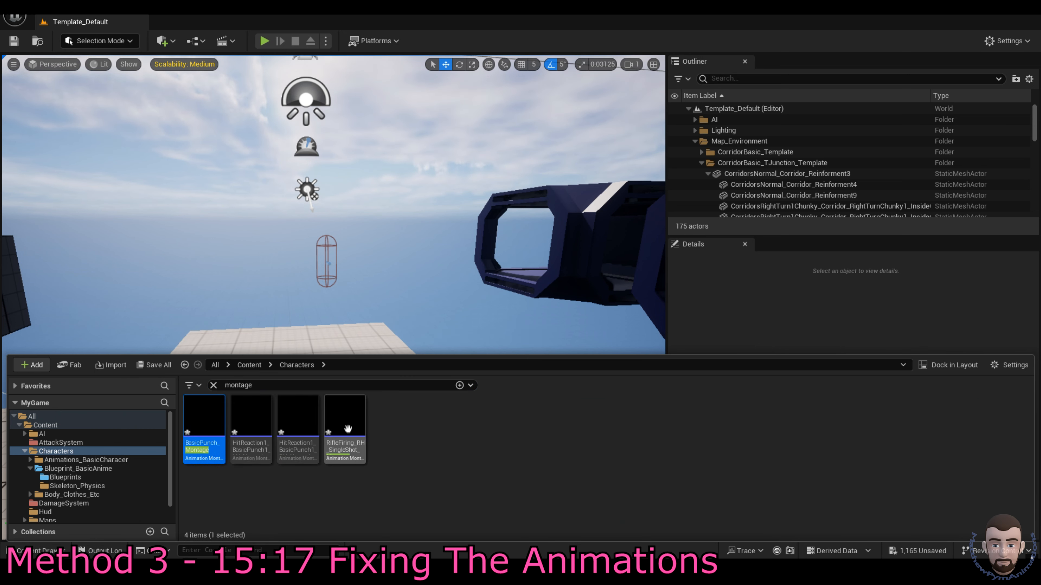
shift+click(348, 430)
Step: Set the four montages' Skeleton to the new character skeleton in the Property Matrix
right_click(348, 429)
mouse_move(410, 264)
mouse_move(553, 306)
mouse_move(491, 252)
click(563, 400)
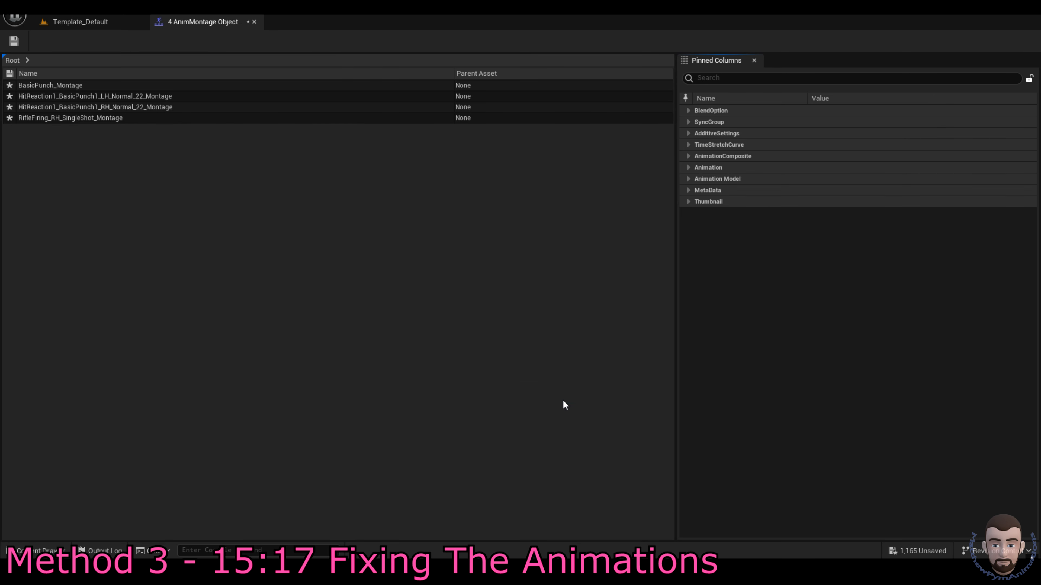
click(689, 167)
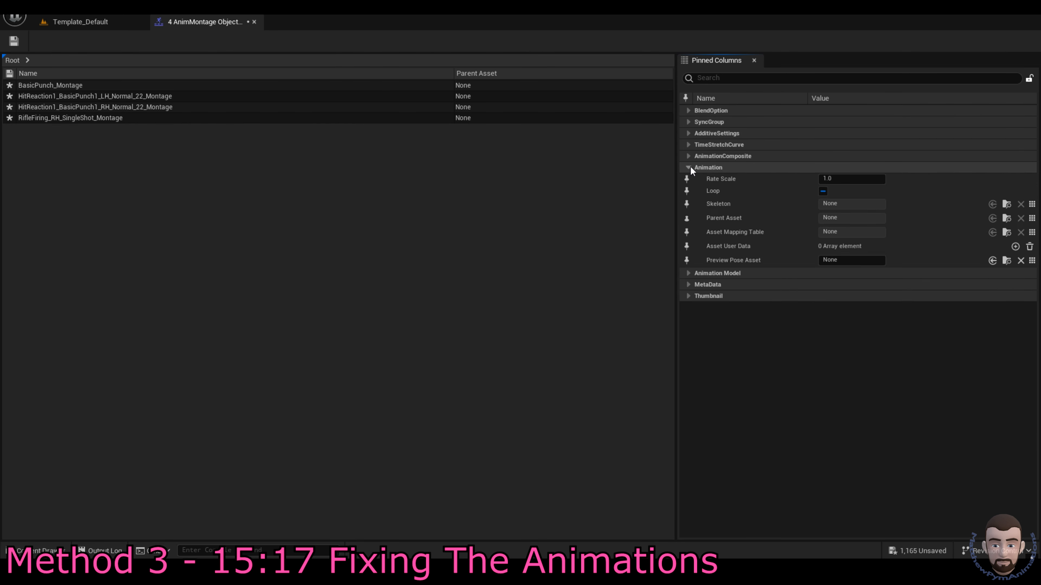
click(1032, 204)
click(966, 244)
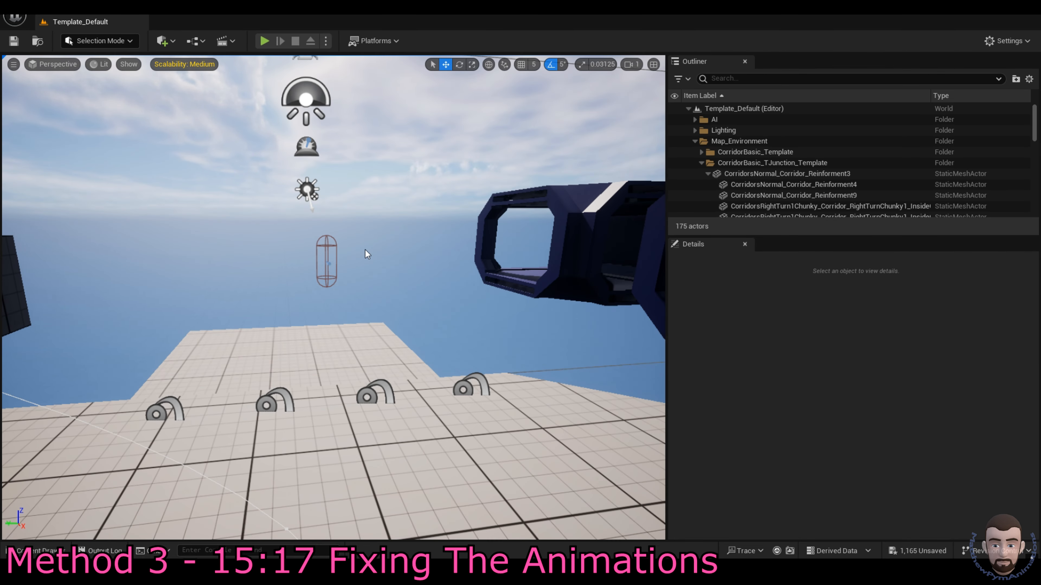
Step: Save all unsaved assets from the Unsaved list
key(ctrl+space)
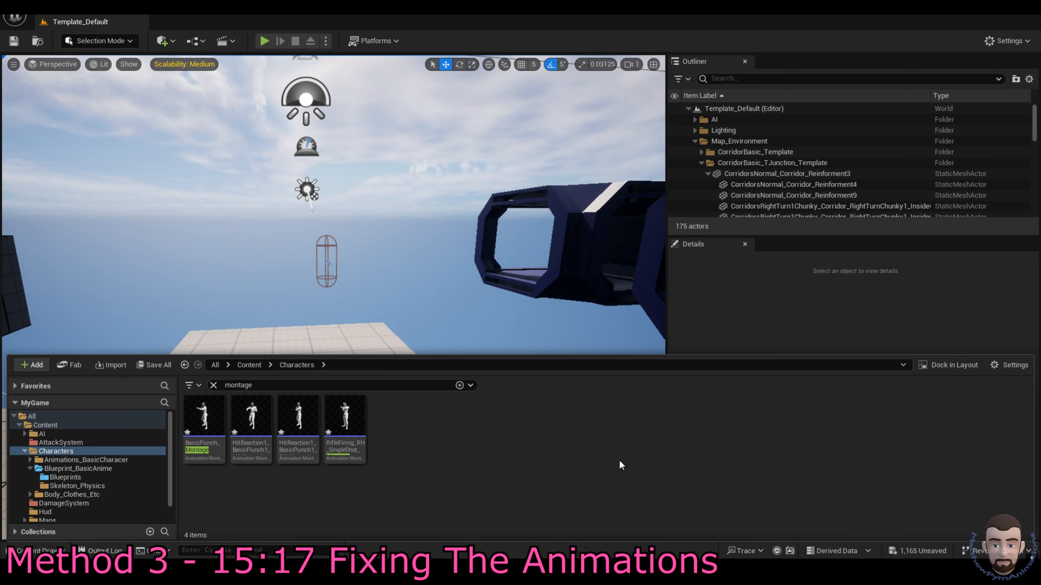
click(910, 550)
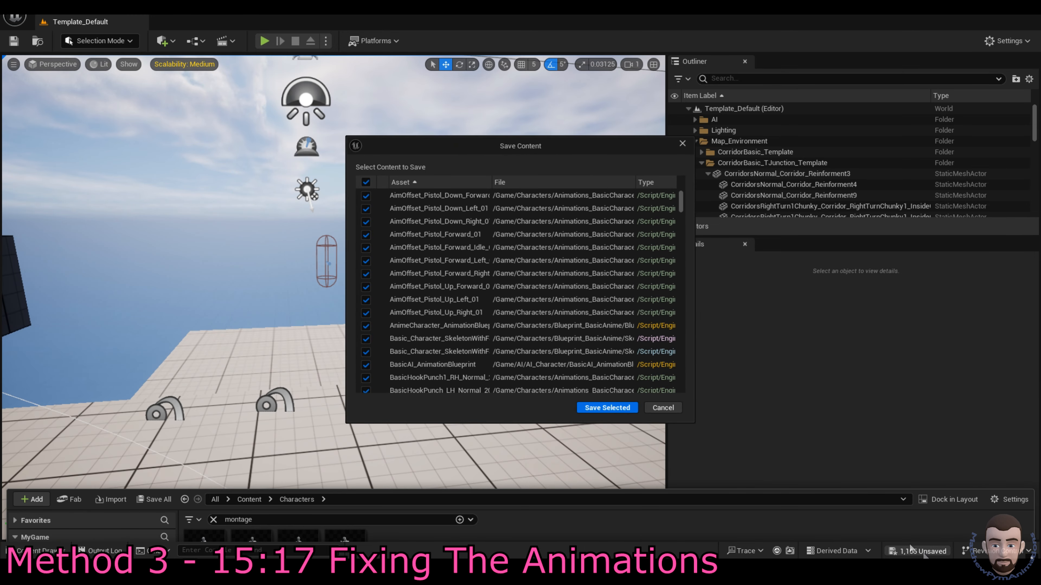
click(607, 408)
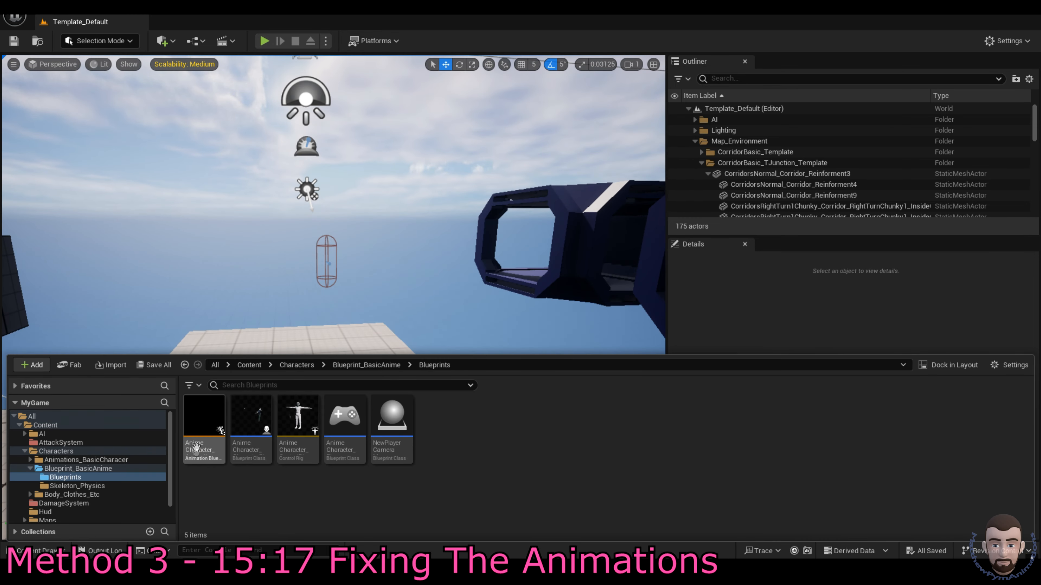
Step: Retarget AnimeCharacter_AnimationBlueprint to Basic_Character_SkeletonWithFaceRig14072025_Skeleton
double_click(205, 422)
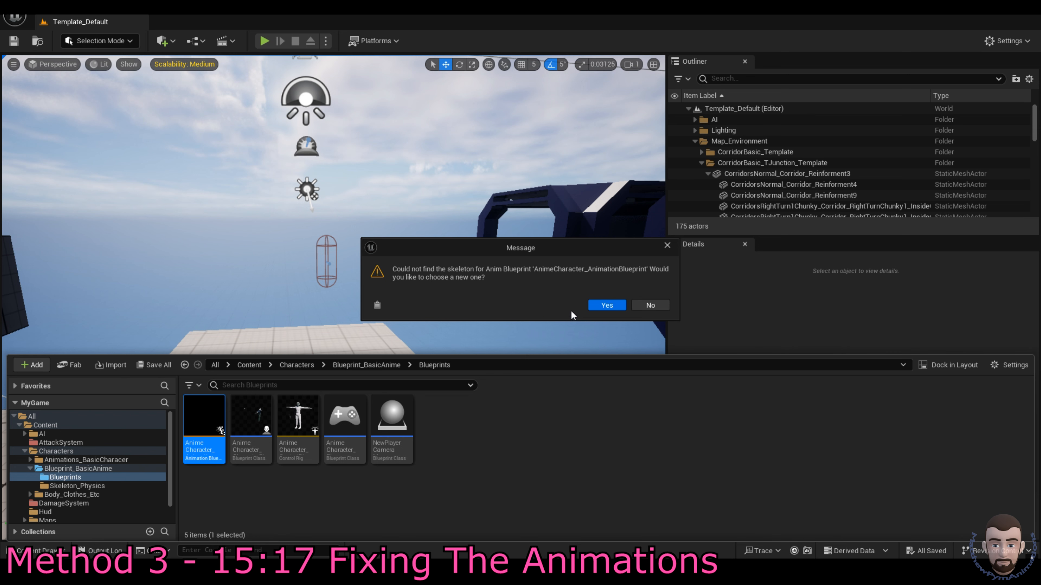
click(607, 306)
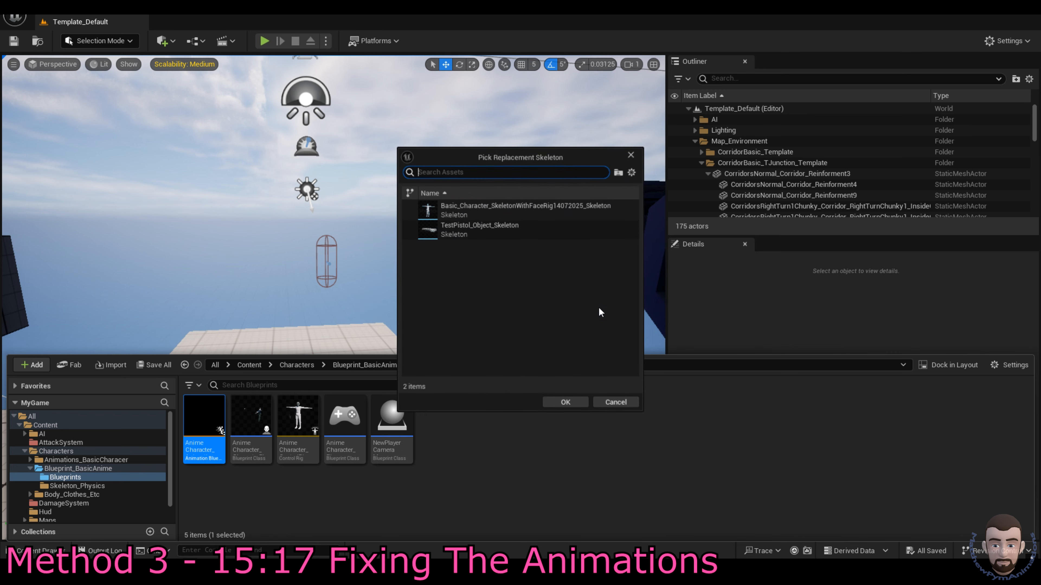
click(526, 213)
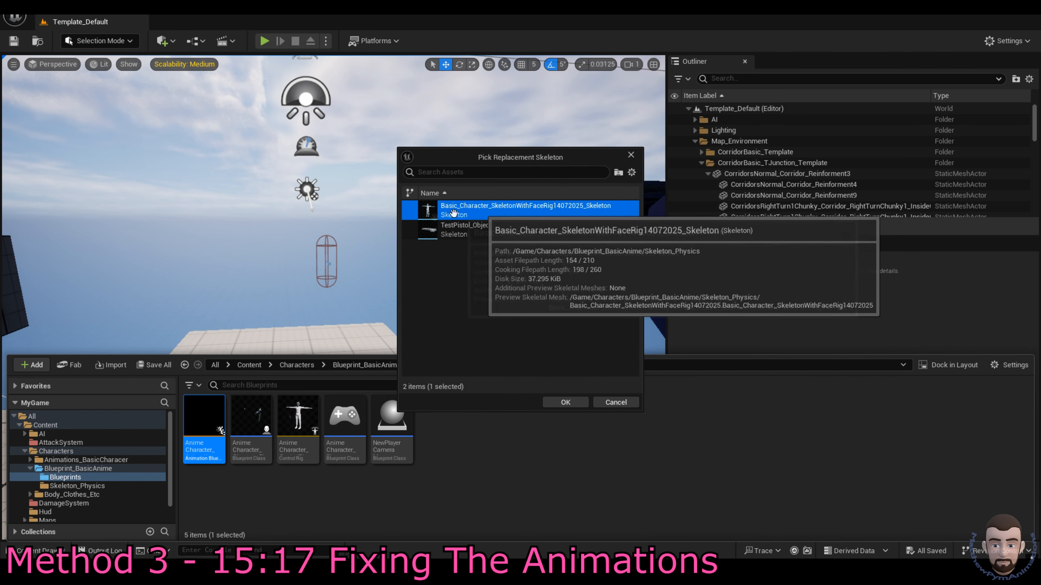
click(567, 403)
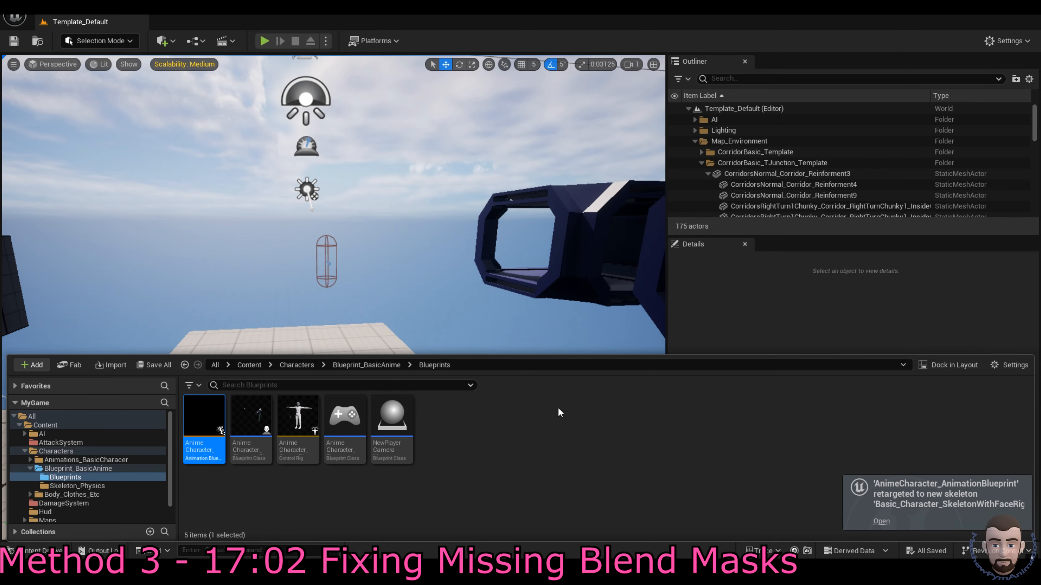
Step: Open the Basic_Character skeleton from the Skeleton_Physics folder
click(365, 365)
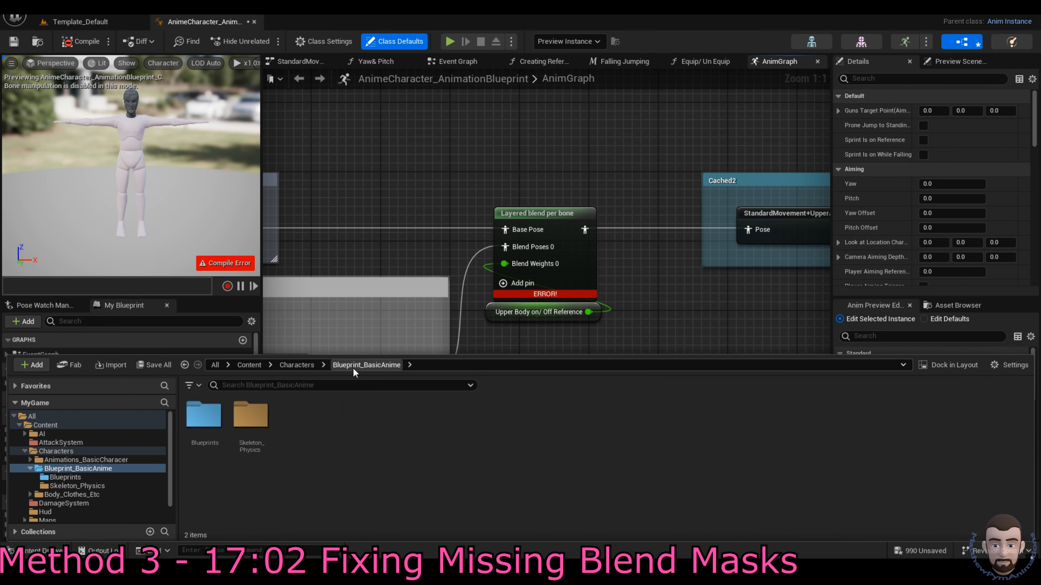
double_click(253, 440)
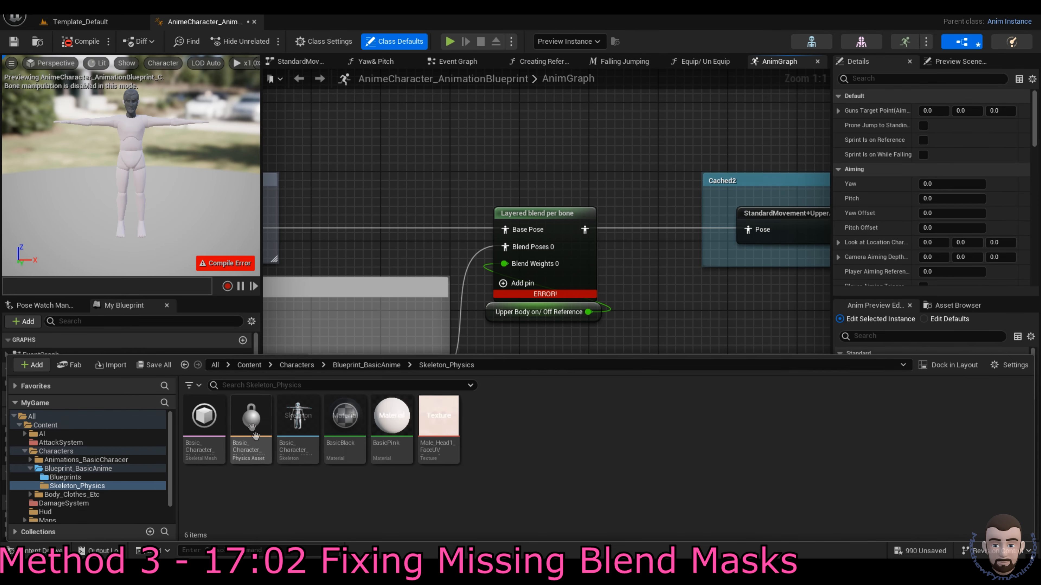
double_click(292, 425)
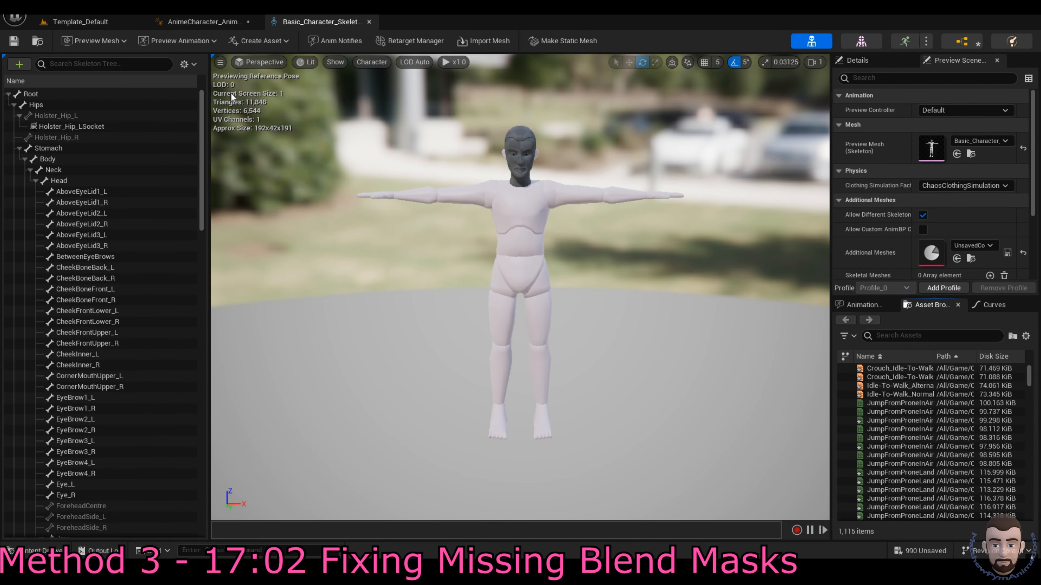
Step: Add a blend mask named RemoveLowerBody to the skeleton
click(187, 64)
mouse_move(217, 106)
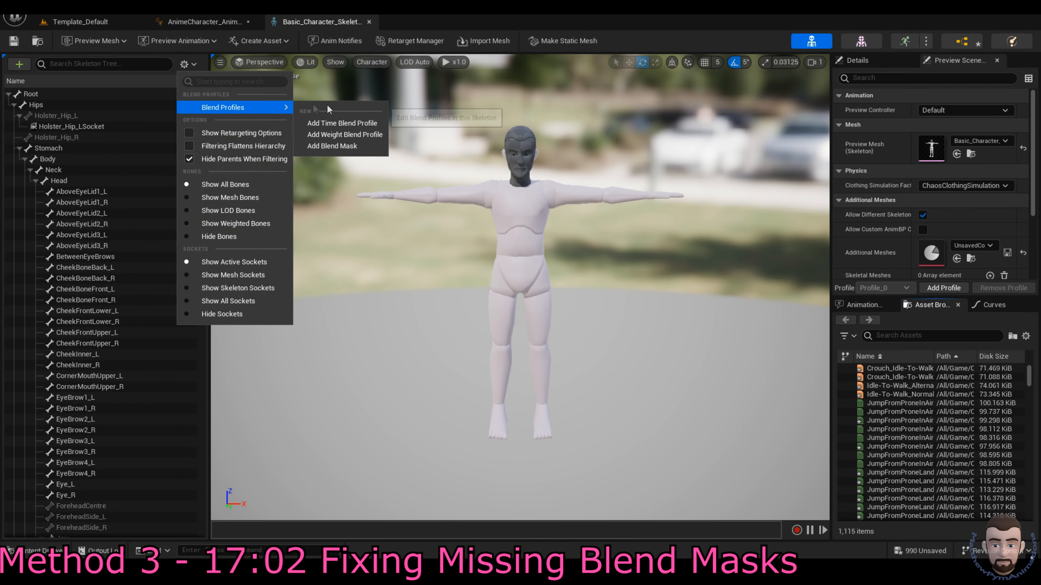
click(348, 146)
text(RemoveLo)
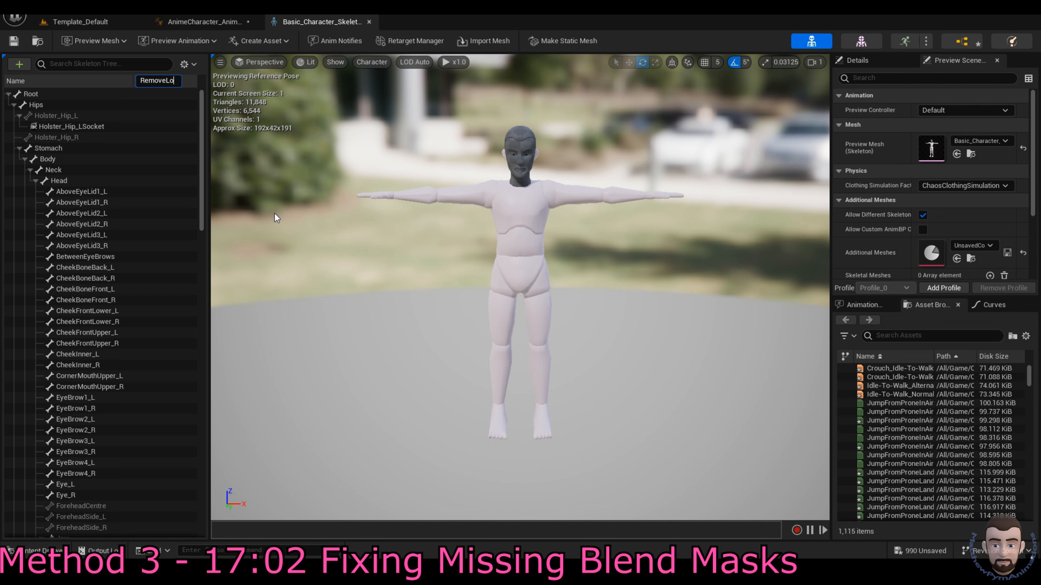
text(werBody)
key(Return)
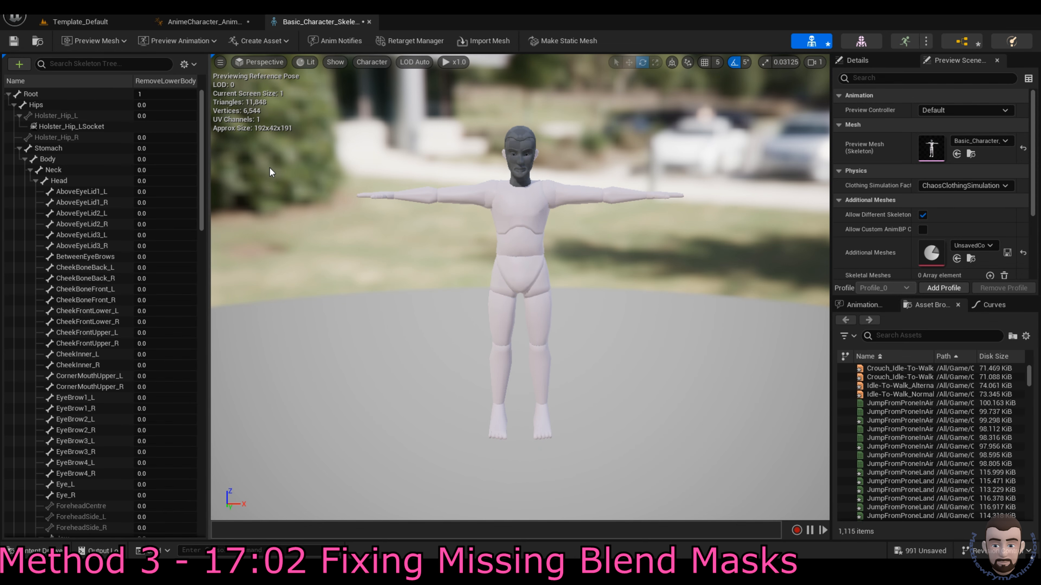
Step: Set the Layered blend per bone node's Blend Masks Index[0] to RemoveLowerBody
click(202, 22)
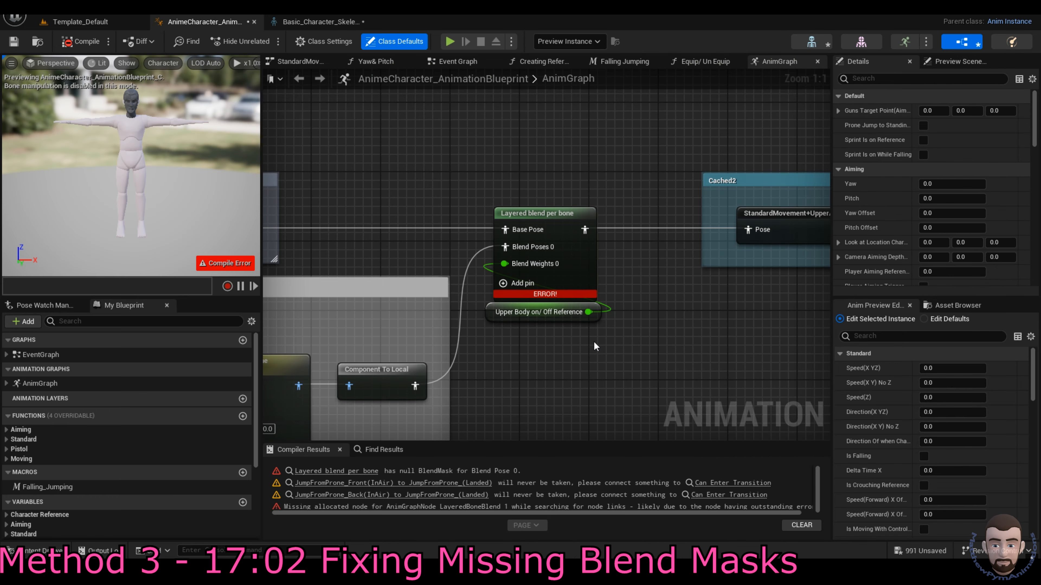
click(537, 213)
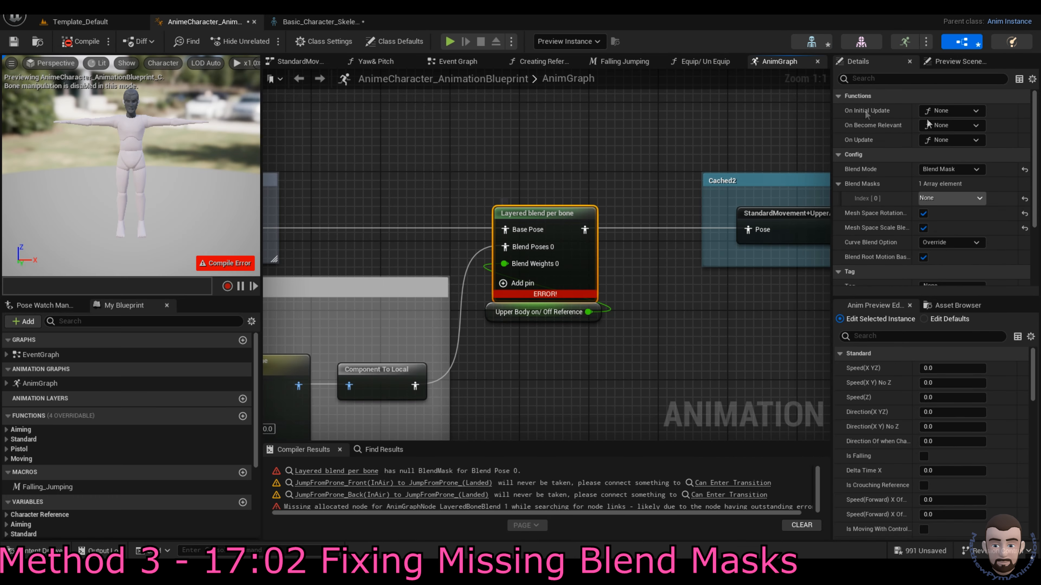
click(959, 198)
click(958, 252)
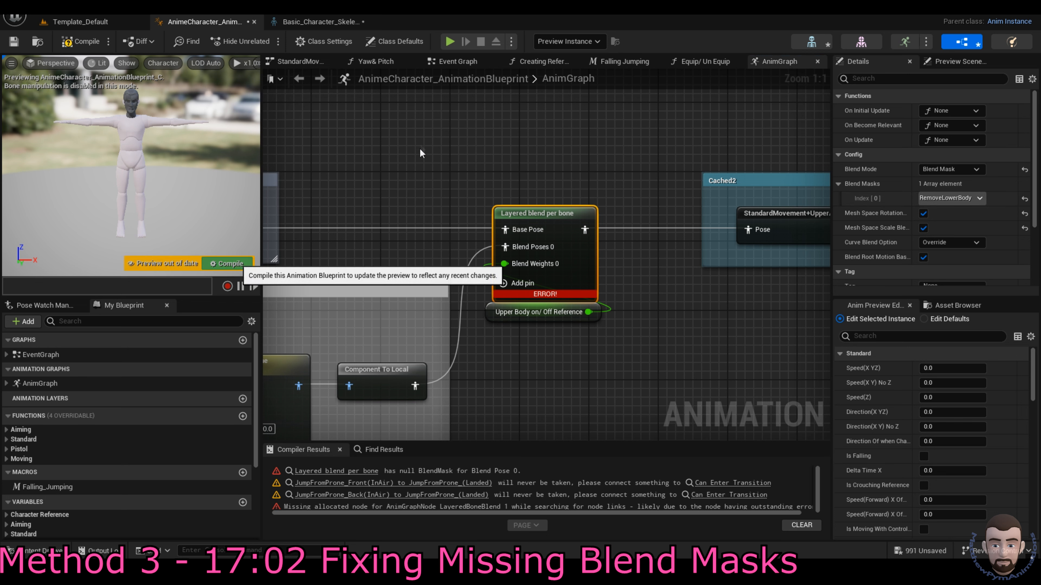
Step: Compile the animation blueprint, save all assets, and close the skeleton and blueprint editors
key(F7)
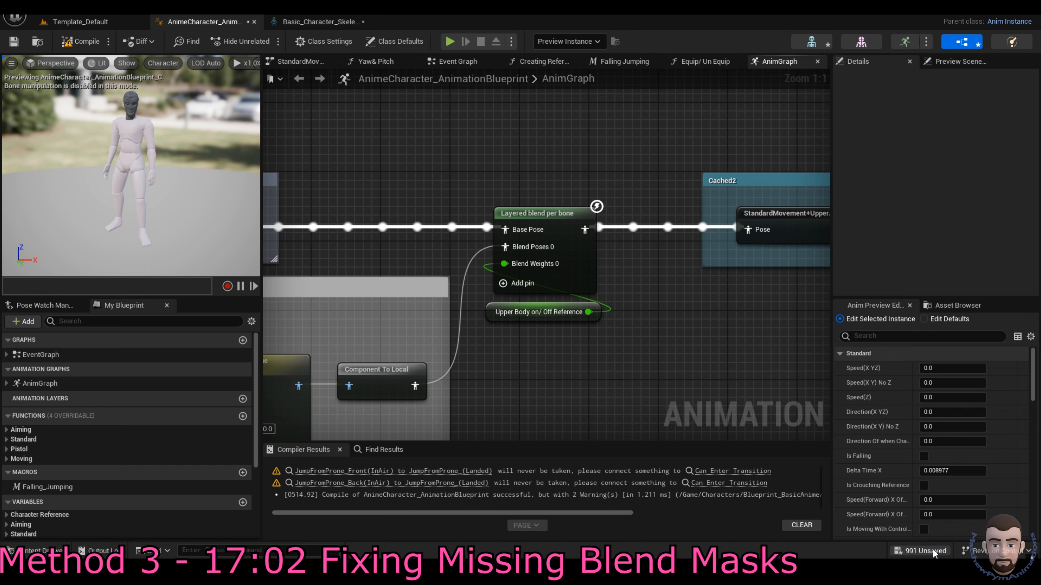
key(ctrl+shift+s)
click(607, 407)
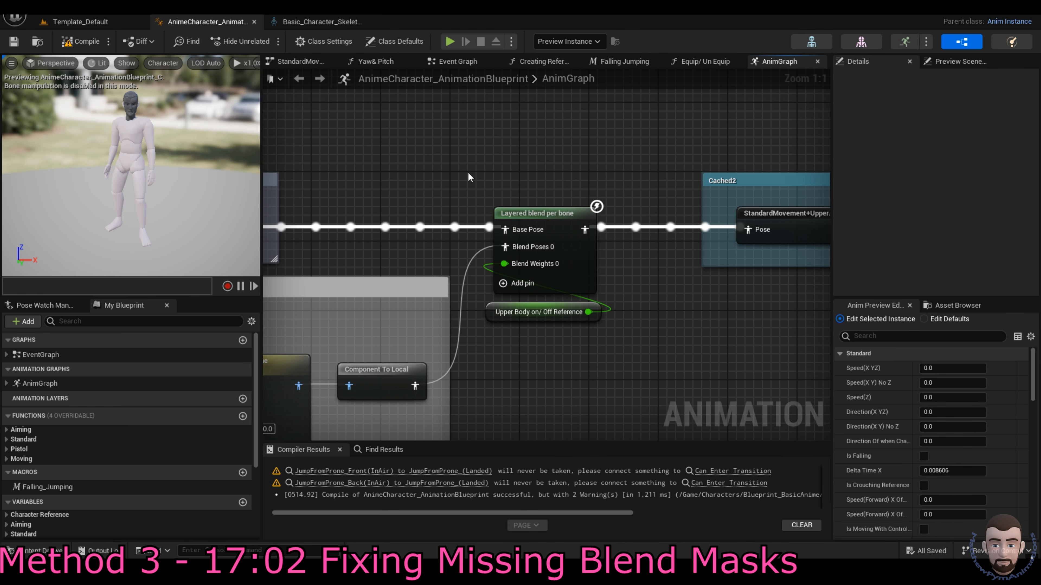
click(310, 21)
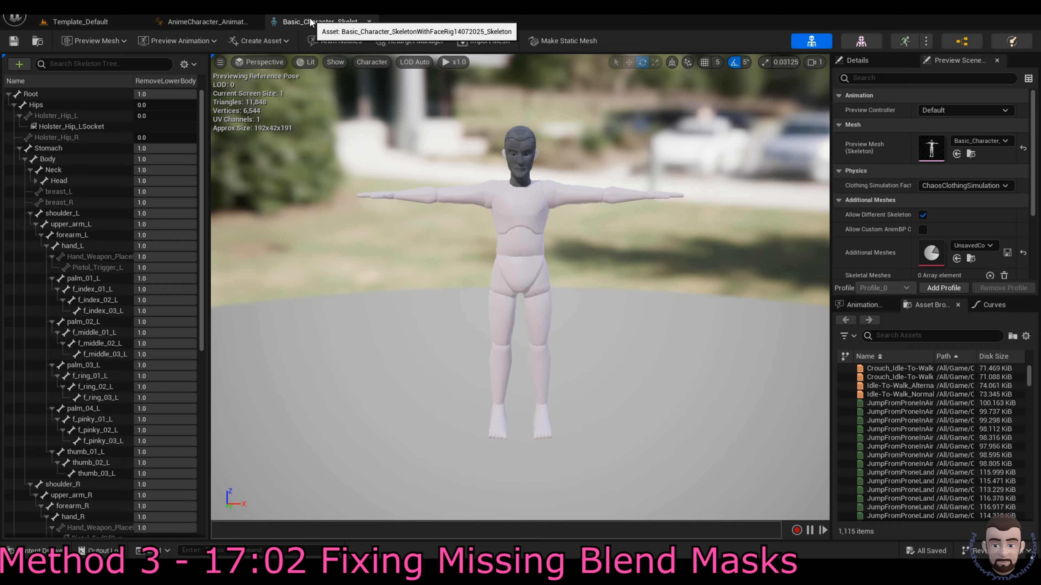
click(371, 22)
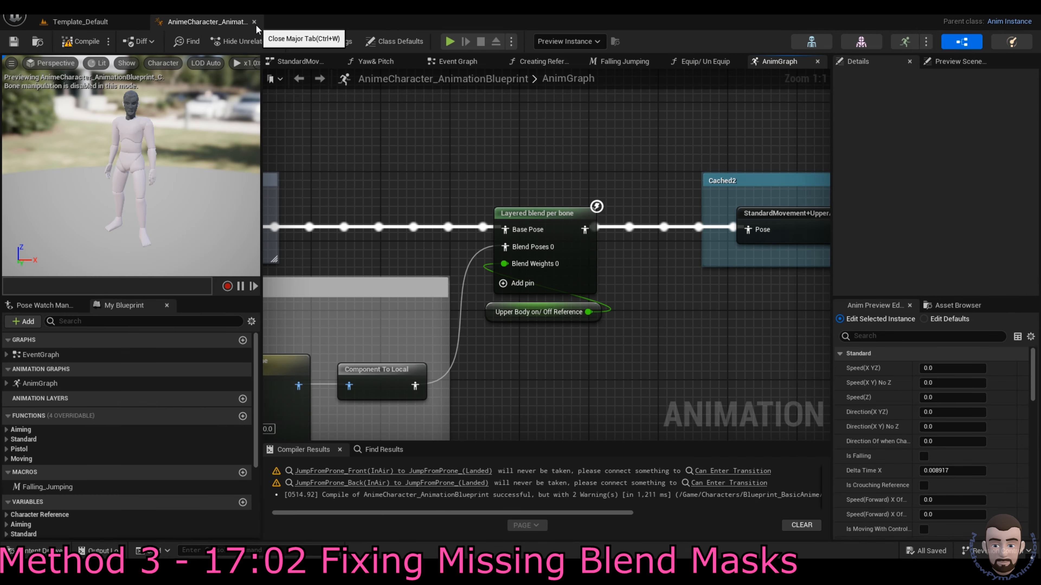
click(254, 23)
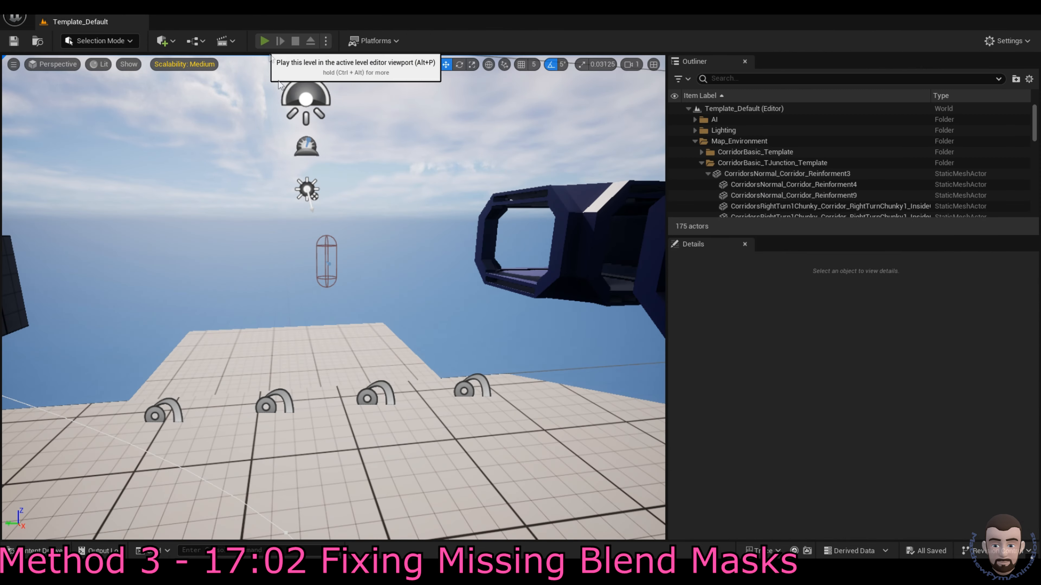
click(264, 40)
key(w)
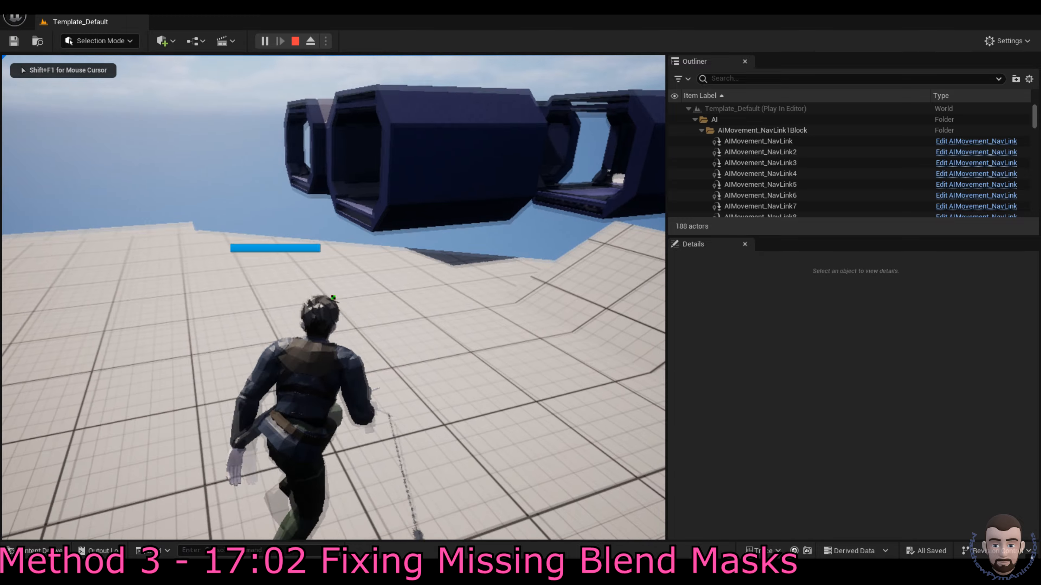
key(w)
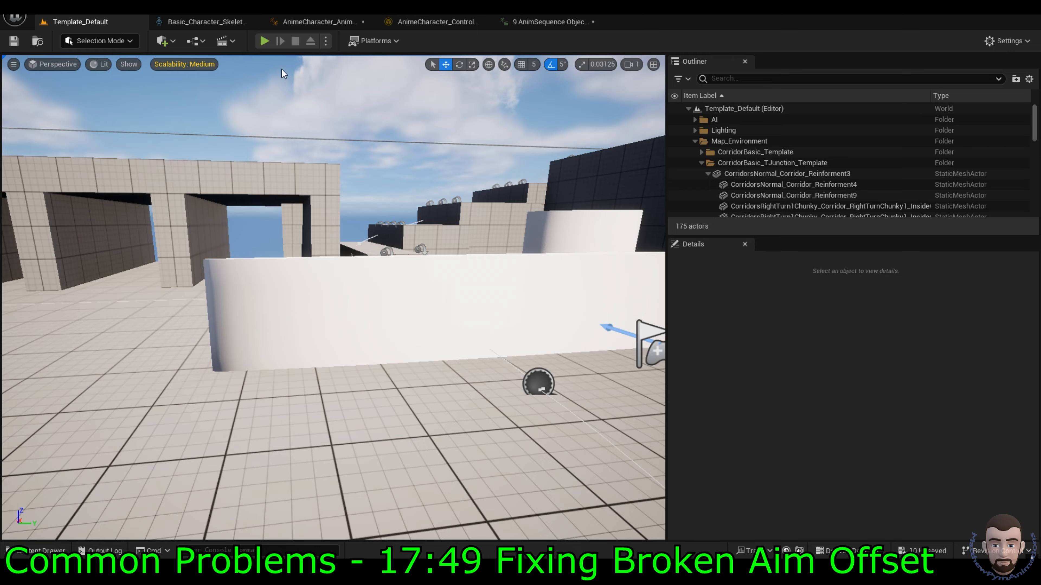
click(264, 41)
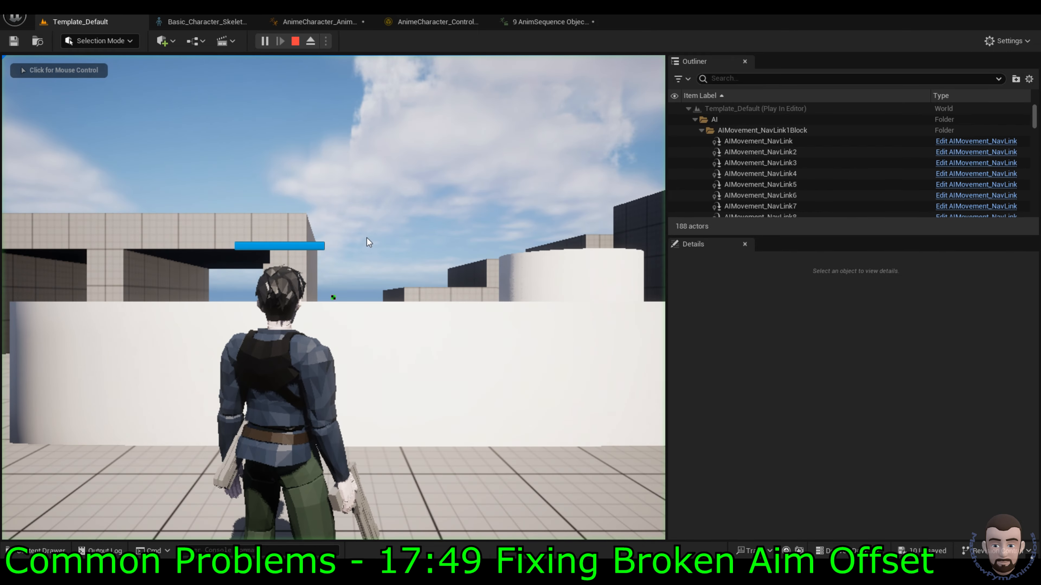
click(412, 251)
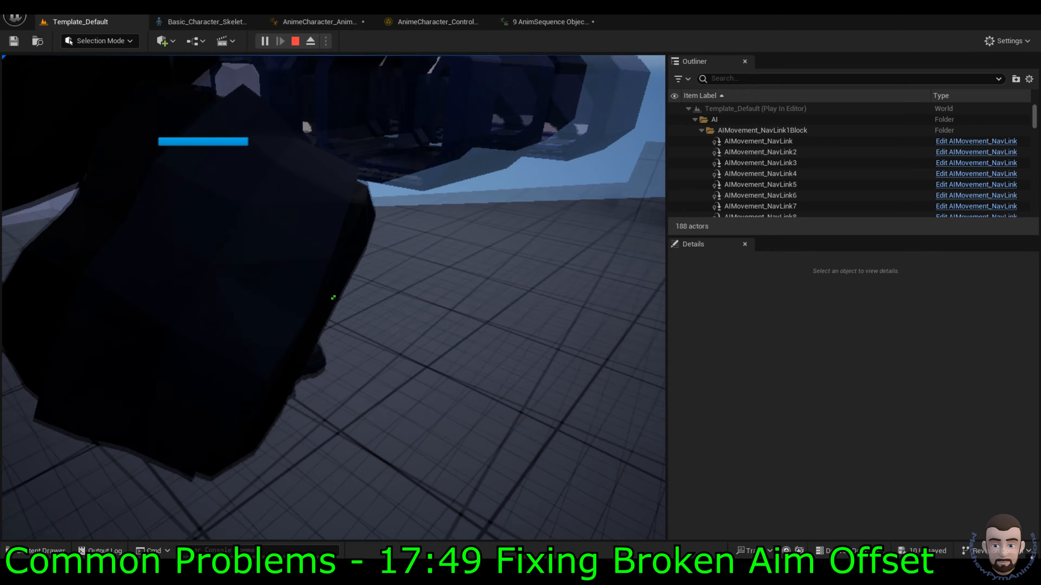
key(Escape)
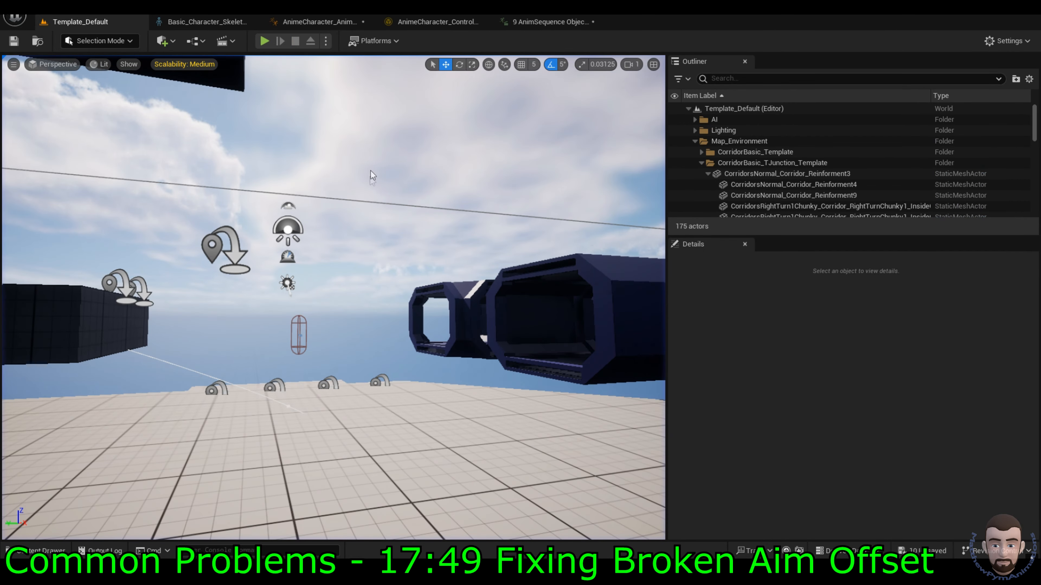
Step: Set AimOffset_Pistol_Down_Forward_01's Base Pose Animation to AimOffset_Pistol_Forward_Idle_60
key(ctrl+space)
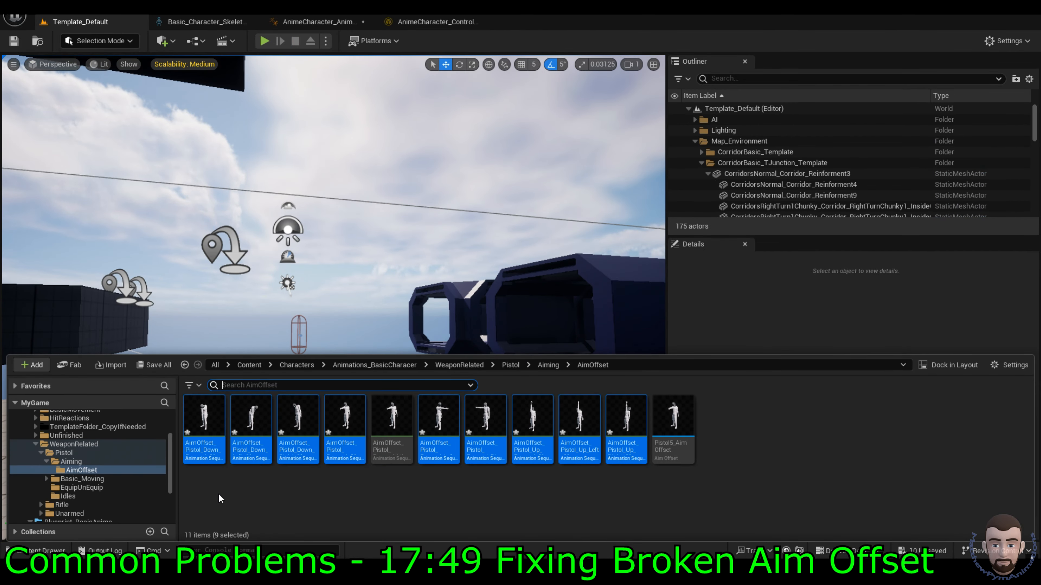
click(252, 497)
double_click(194, 424)
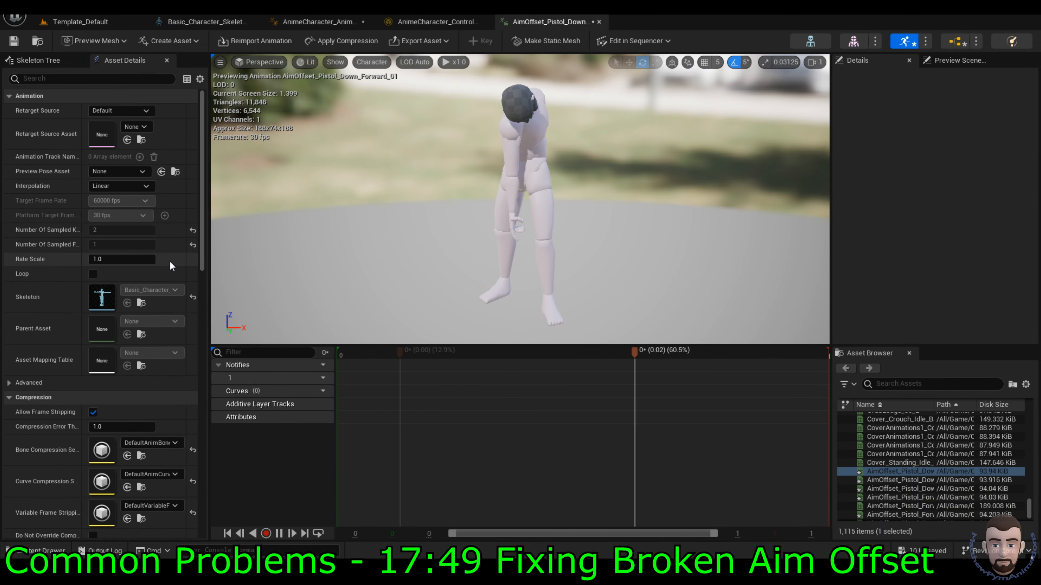
scroll(169, 261, down, 10)
click(153, 245)
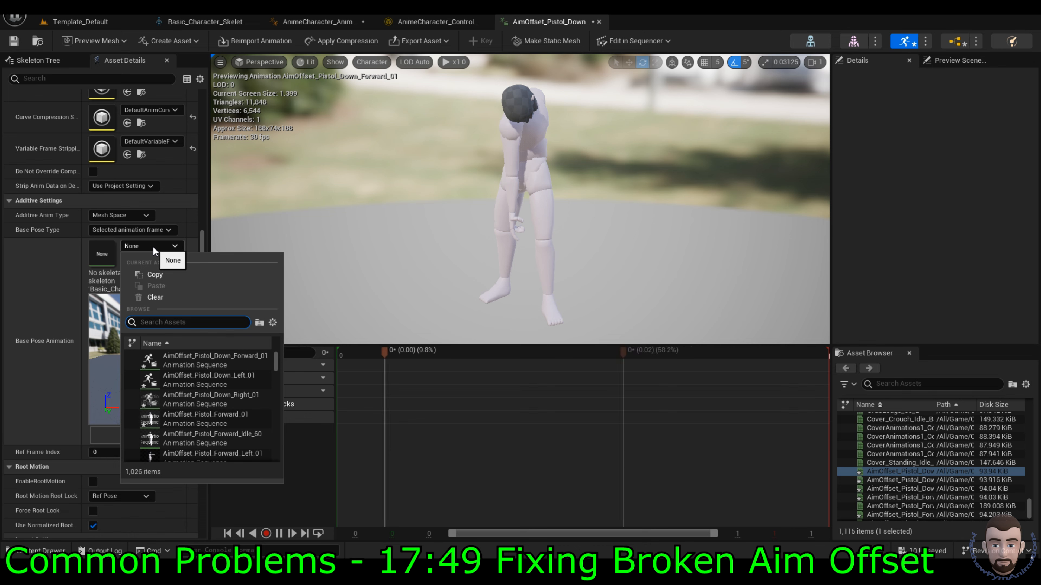
text(idle)
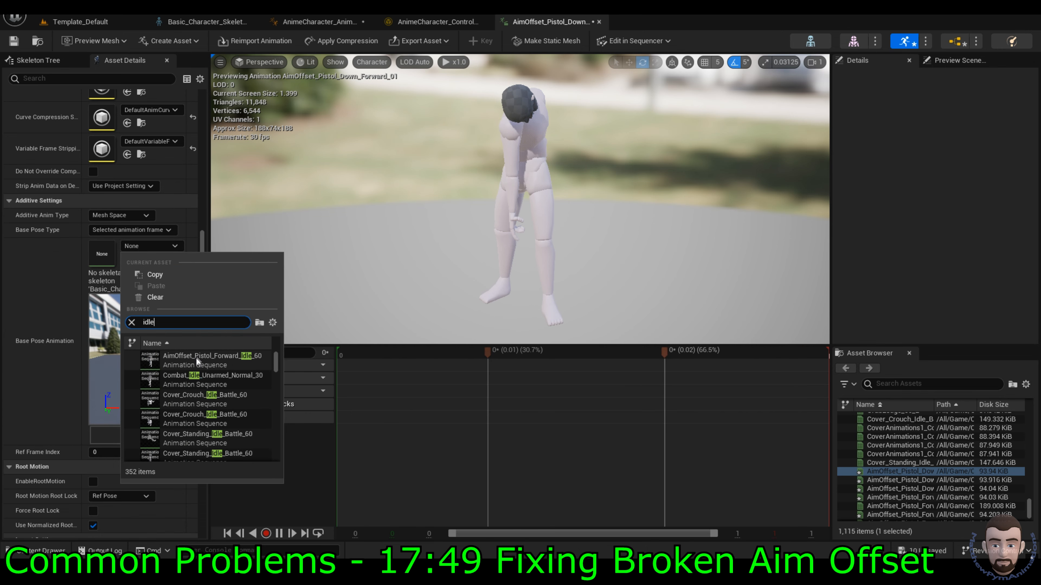
click(195, 356)
Step: Select the nine pistol aim offset animations and bring up their Asset Actions
key(ctrl+space)
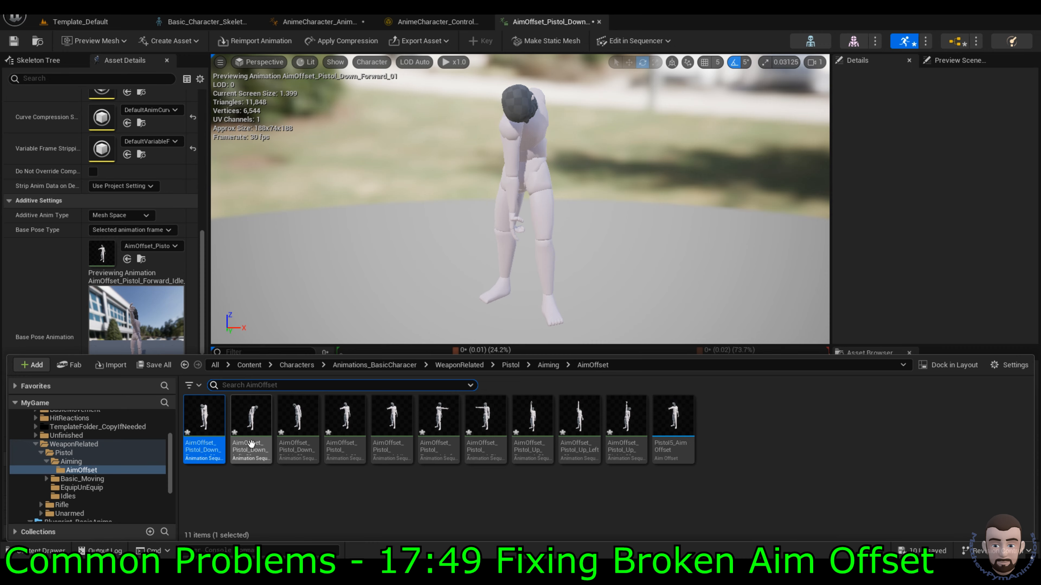
shift+click(626, 415)
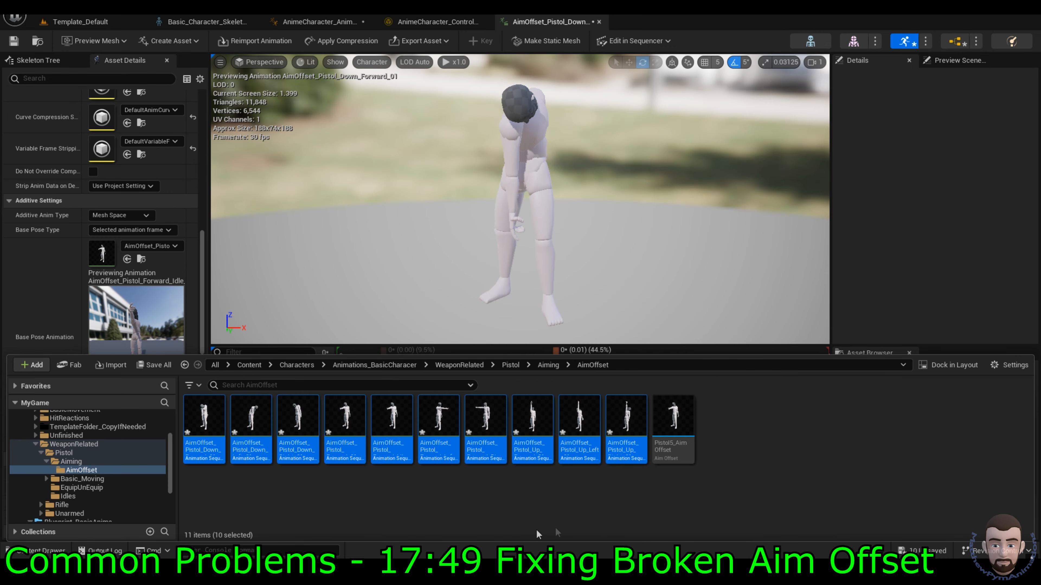
ctrl+click(378, 451)
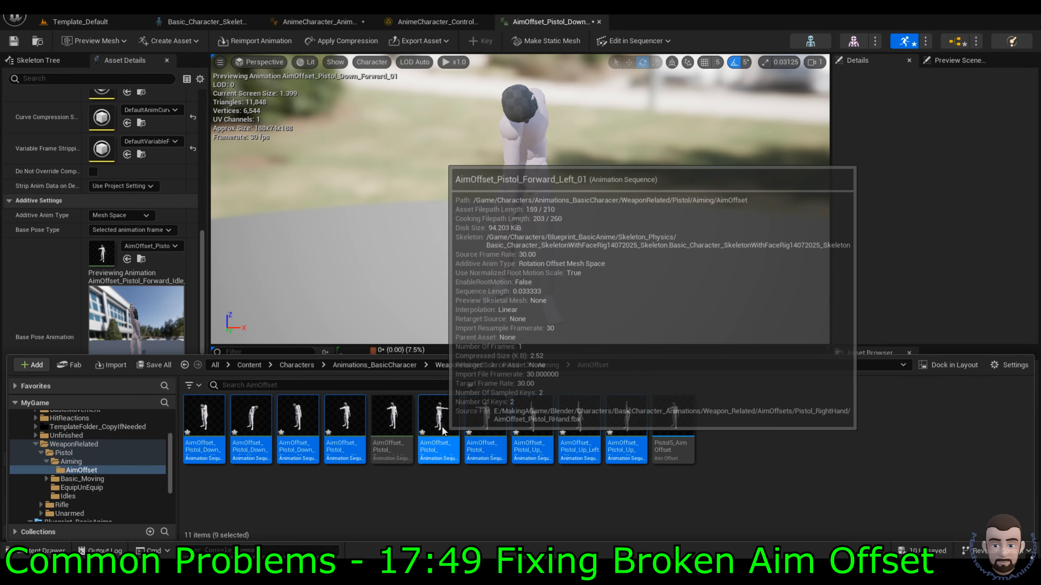
right_click(442, 430)
mouse_move(530, 279)
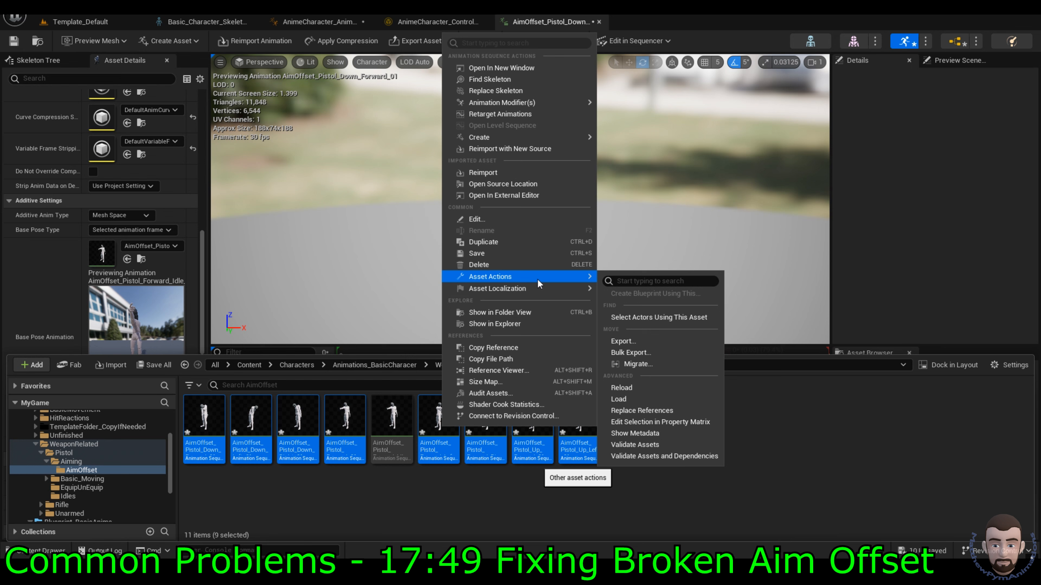
Step: Set all nine aim offsets' base pose to AimOffset_Pistol_Forward_Idle_60, then play the level to test
click(676, 423)
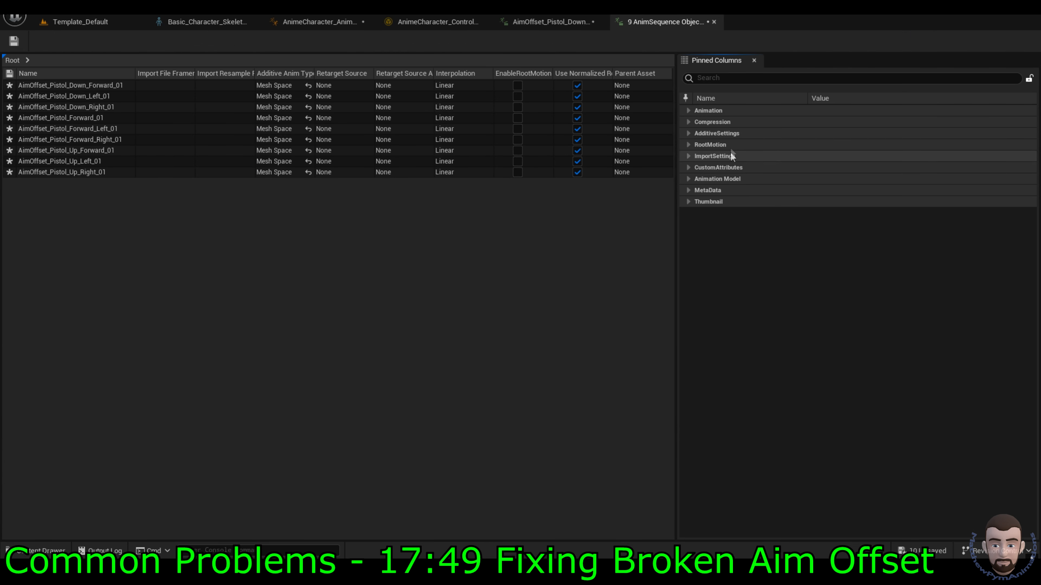
click(691, 134)
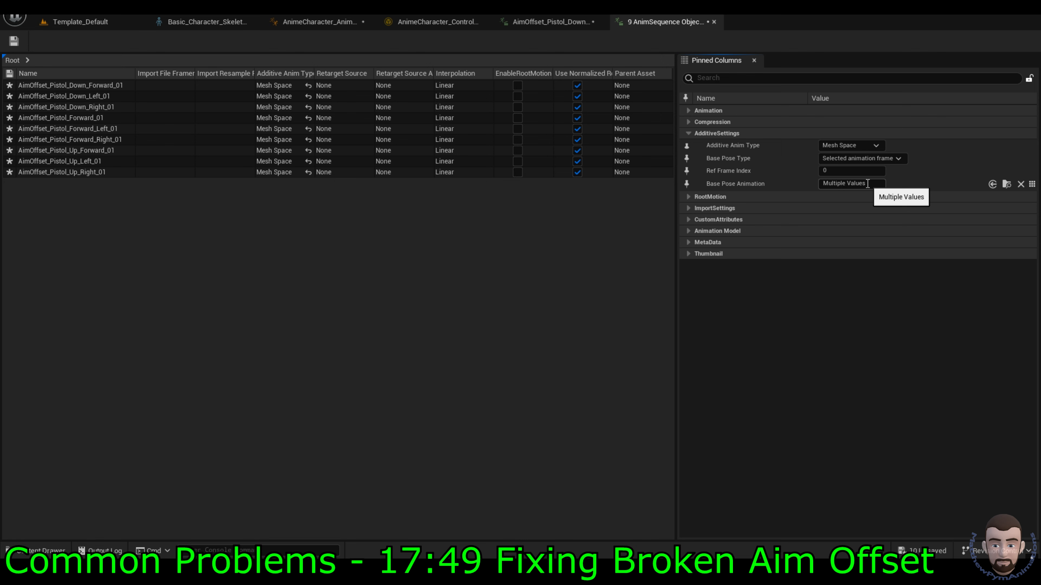
click(1030, 185)
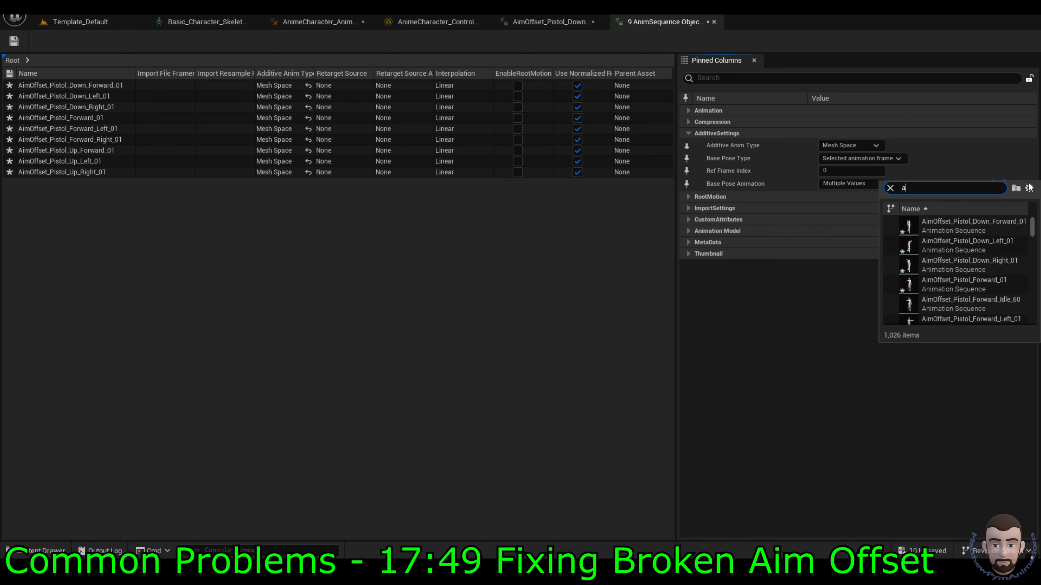
text(aim idle)
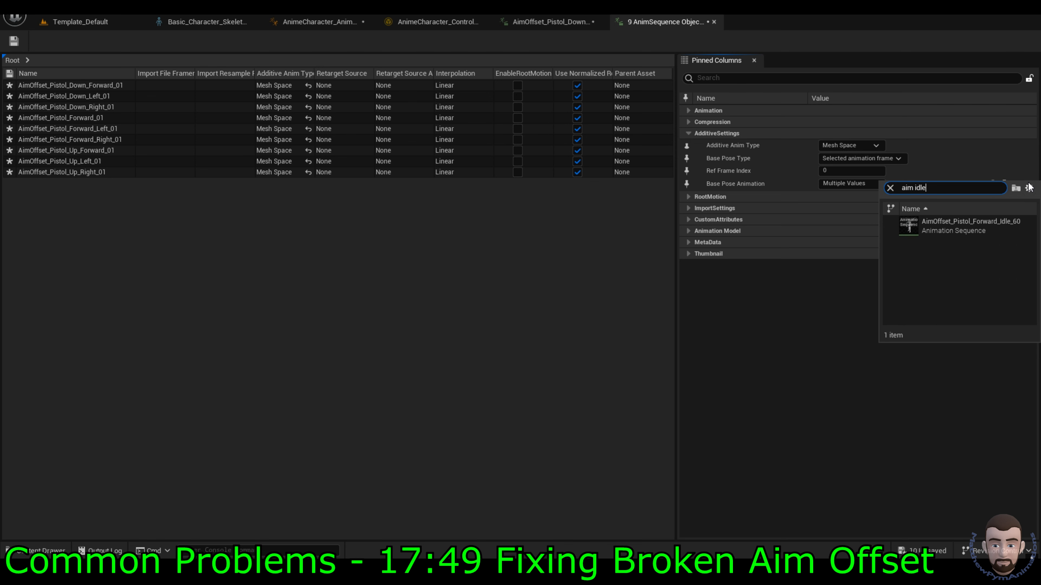
click(962, 225)
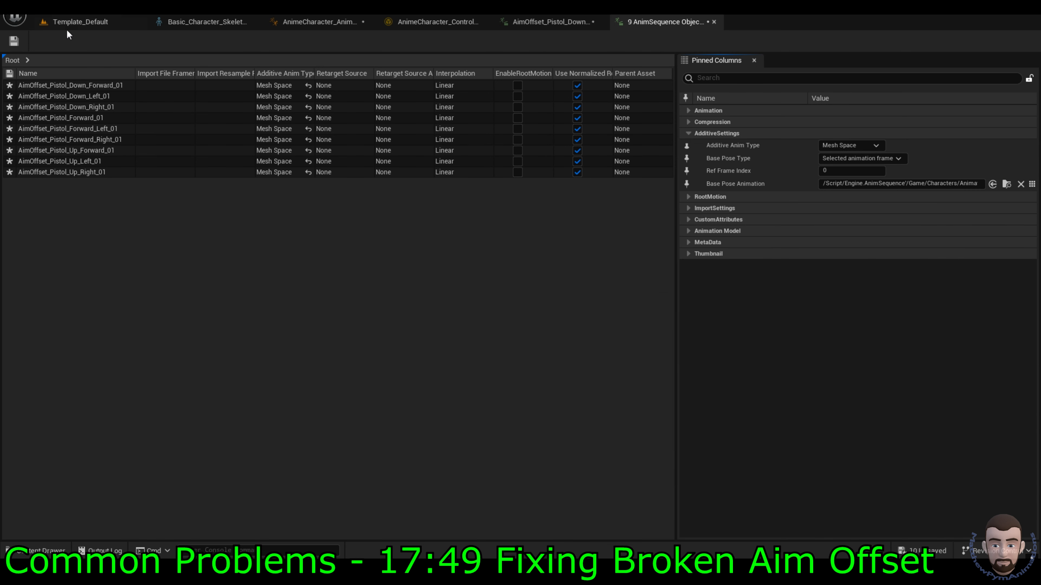
click(72, 23)
click(264, 41)
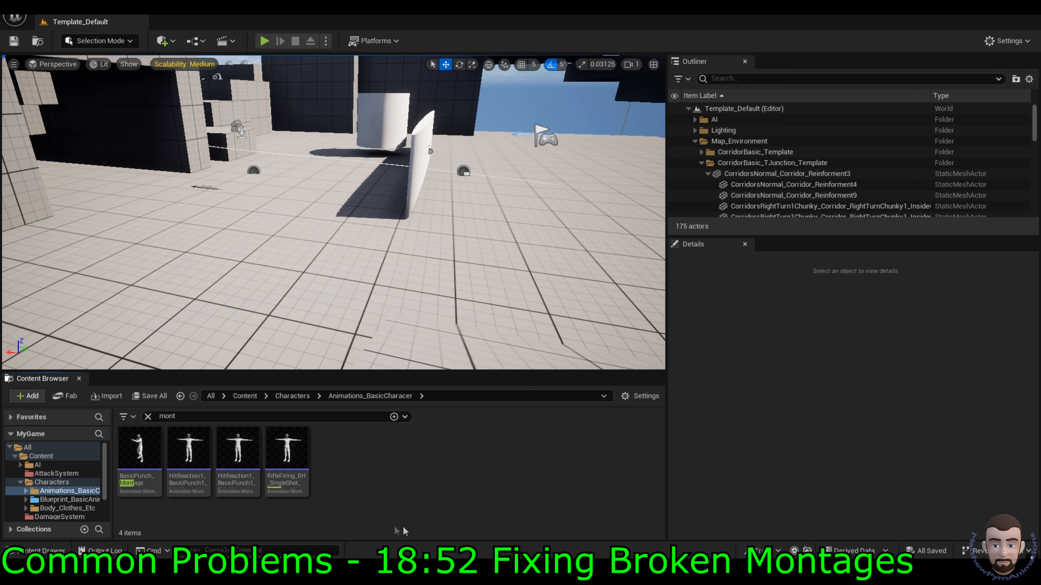
Step: Open HitReaction1_BasicPunch1_LH_Normal_22_Montage, reopening it after the editor crashes and restarts
double_click(194, 451)
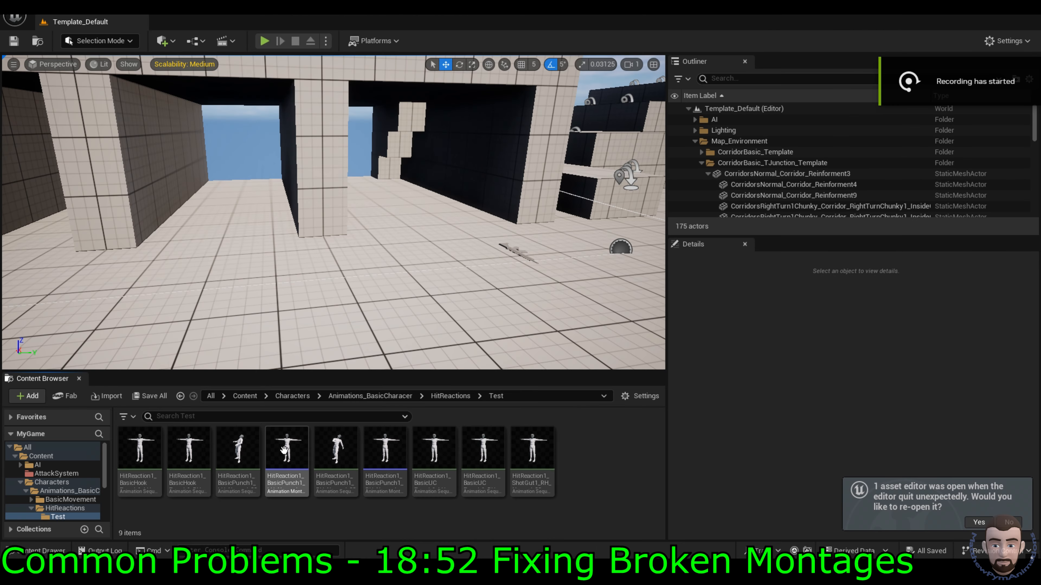
double_click(287, 482)
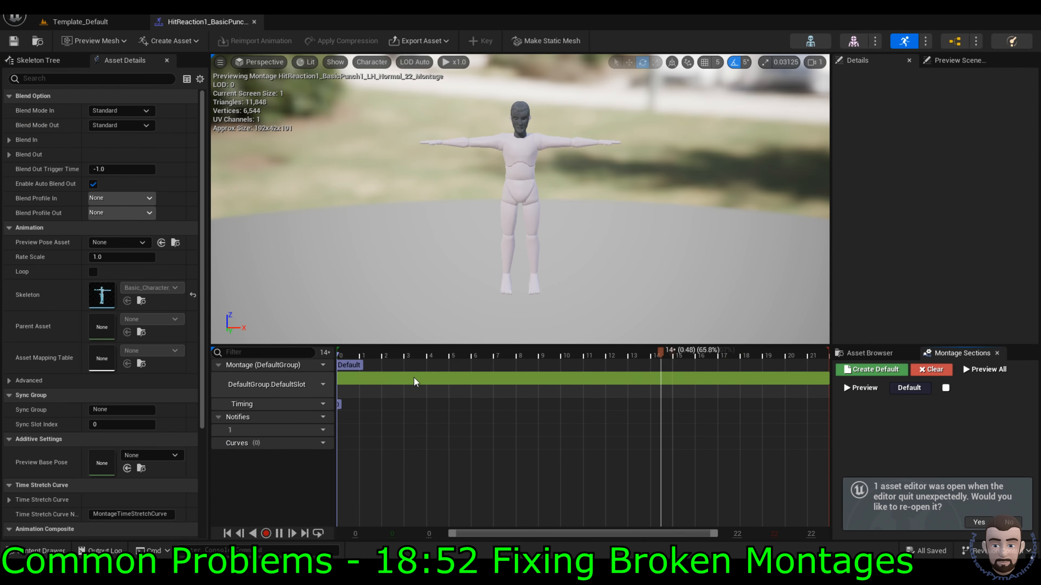
Step: Add, then delete, a TurnInPlace_Right_180Degrees_Normal_30 segment, leaving the empty slot segment selected
click(869, 353)
drag(885, 427, 727, 412)
click(596, 391)
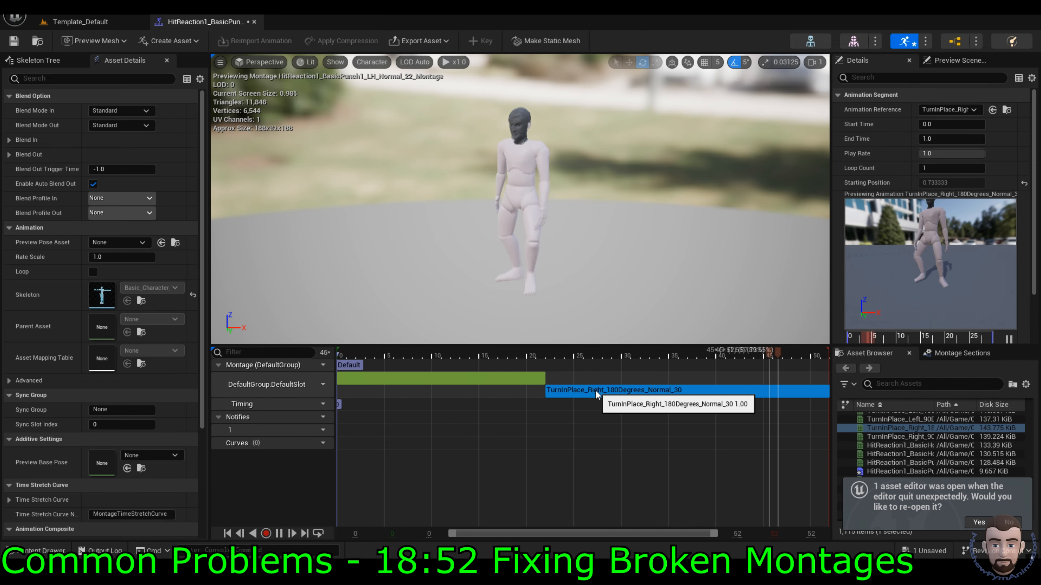
right_click(596, 391)
click(579, 392)
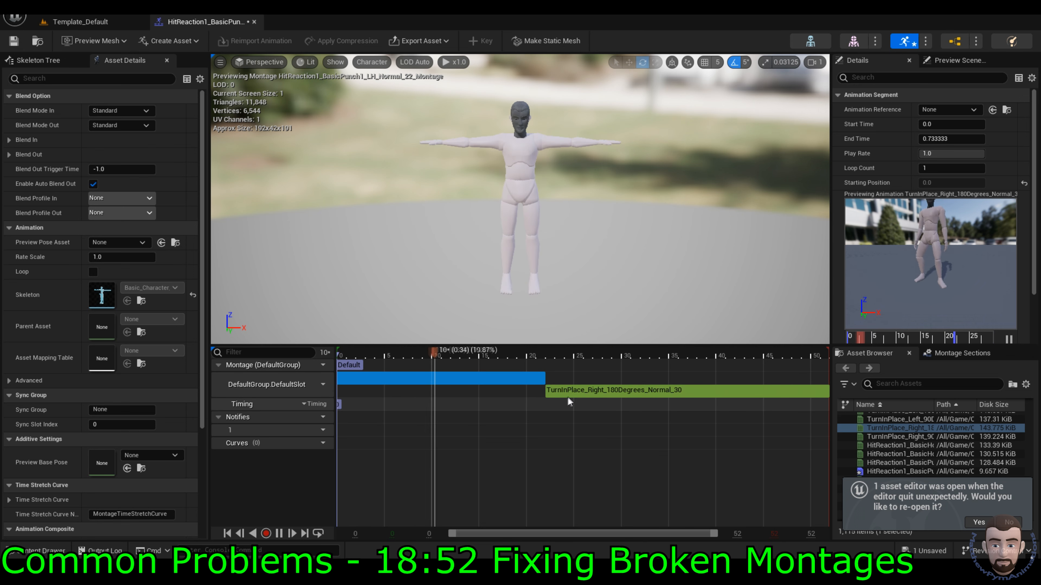
key(Delete)
click(532, 377)
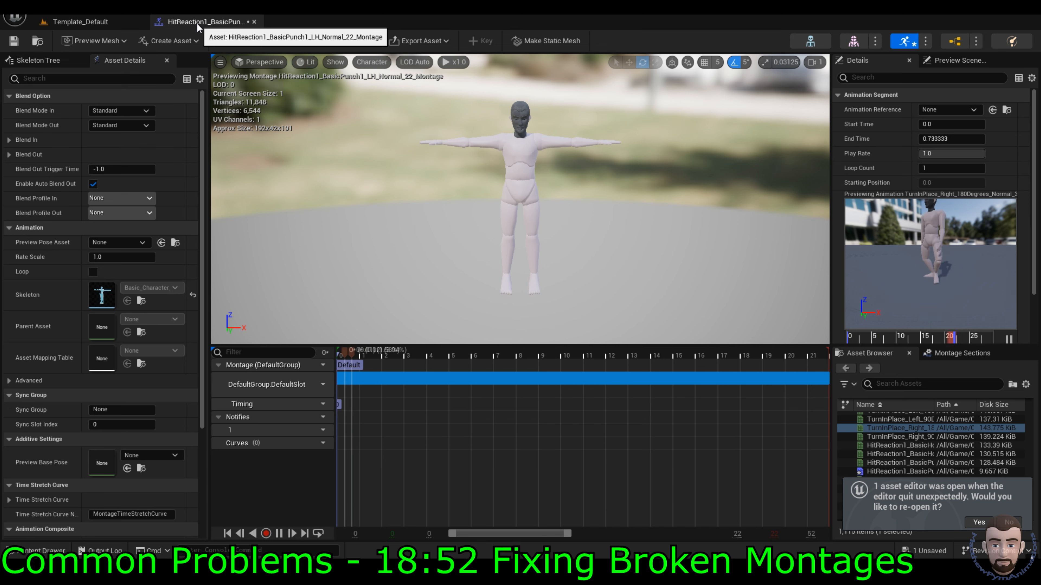
Step: Set the slot segment's Animation Reference to BasicPunch1_LH by searching 'basicpunch lh'
click(941, 110)
text(basicpunch lh)
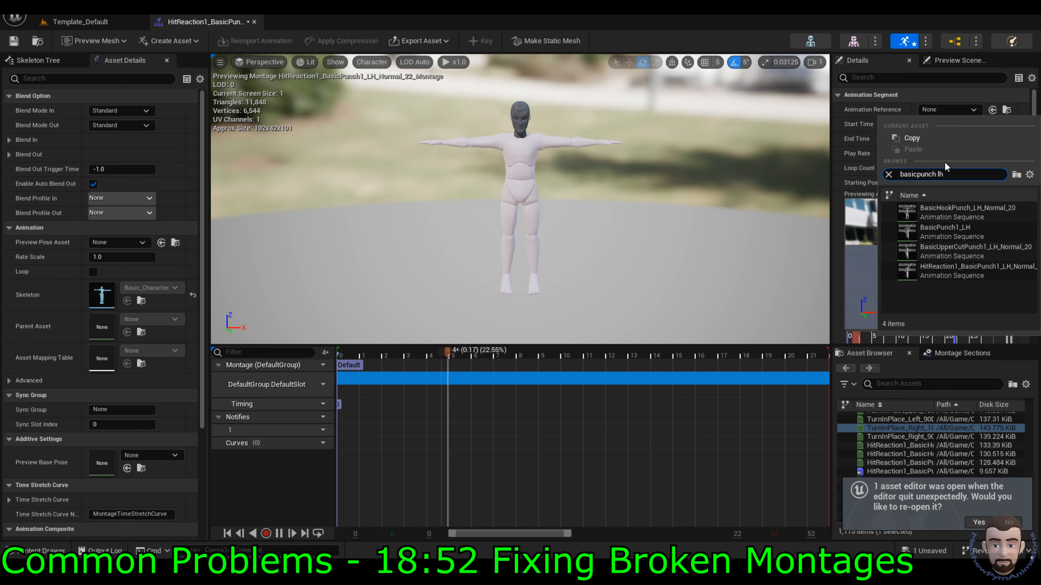
click(961, 230)
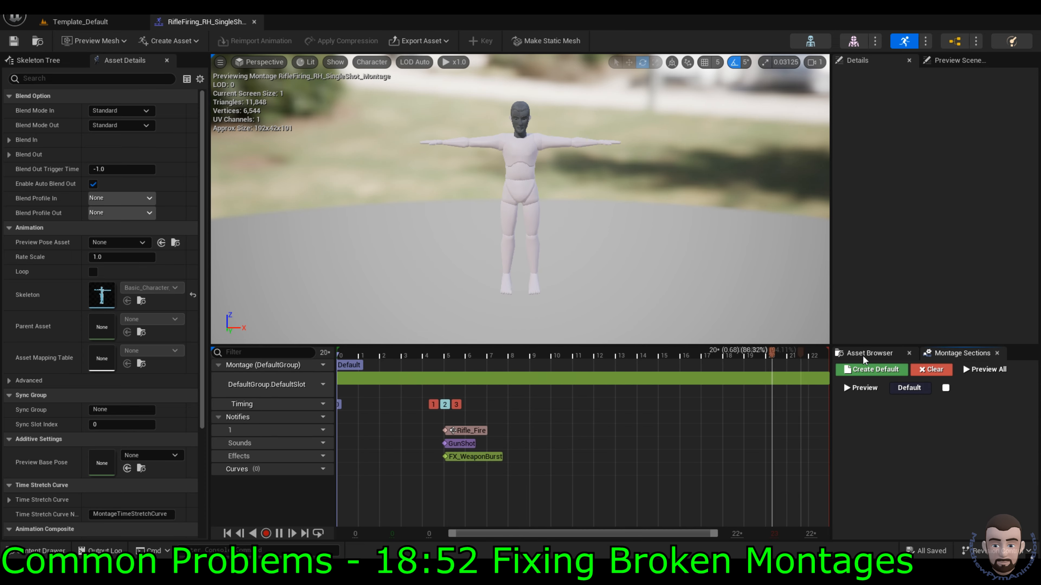
click(869, 353)
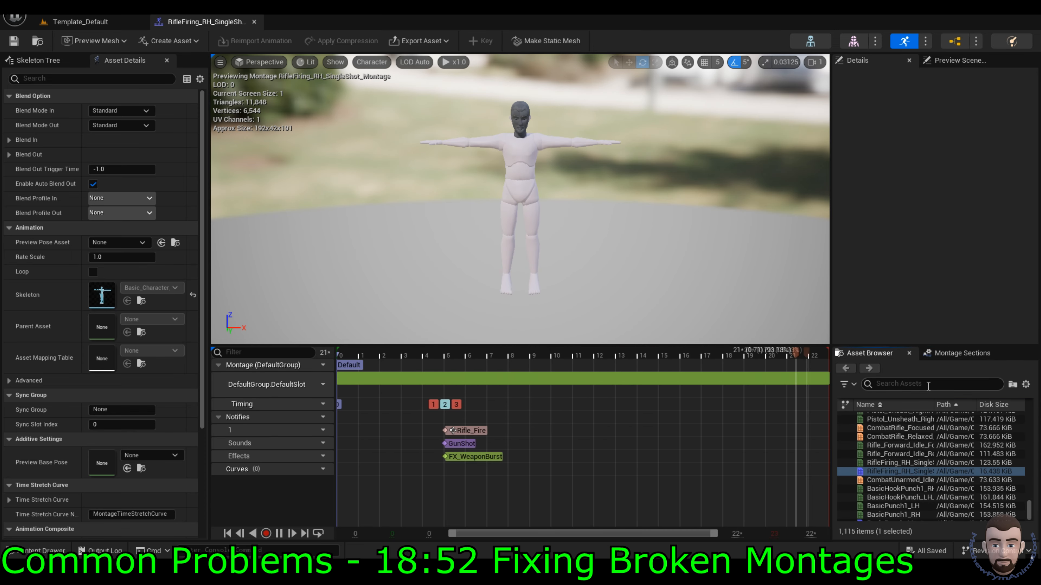
Step: Delete the stray BasicHookPunch_LH_Normal_20 segment and set the slot's animation to RifleFiring_RH_SingleShot
drag(901, 498, 666, 390)
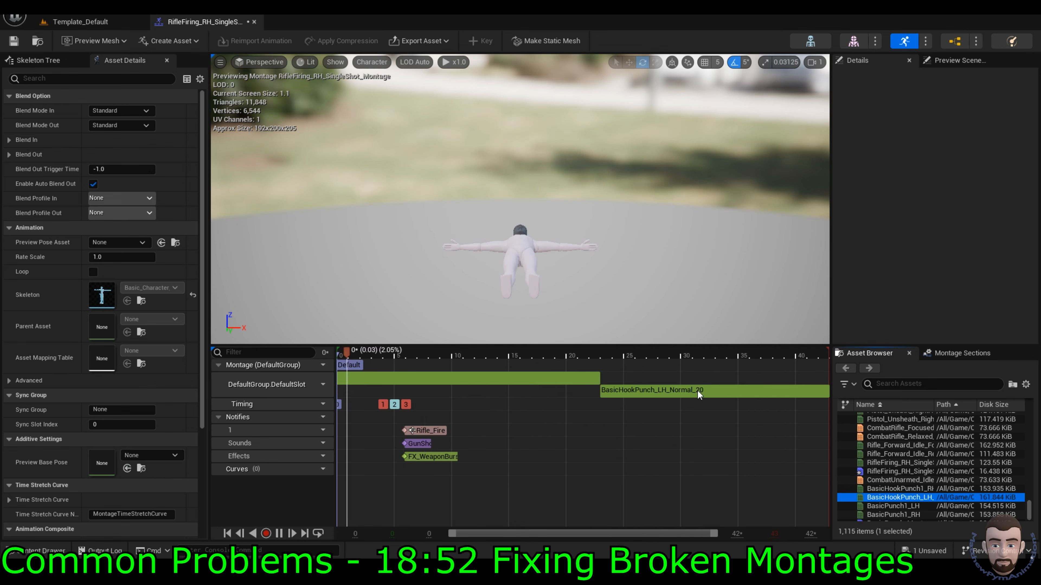
click(667, 391)
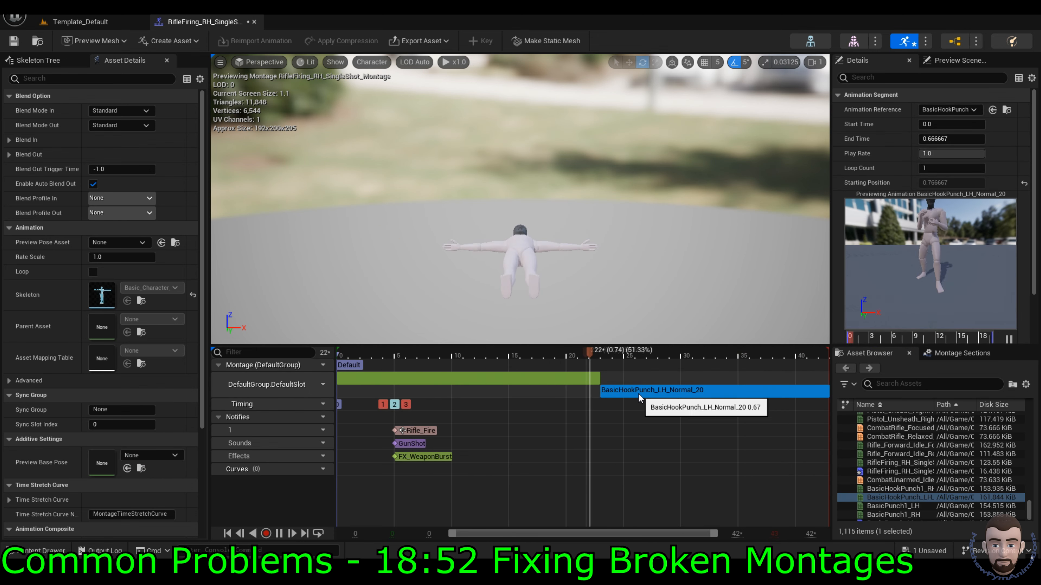
key(Delete)
click(593, 378)
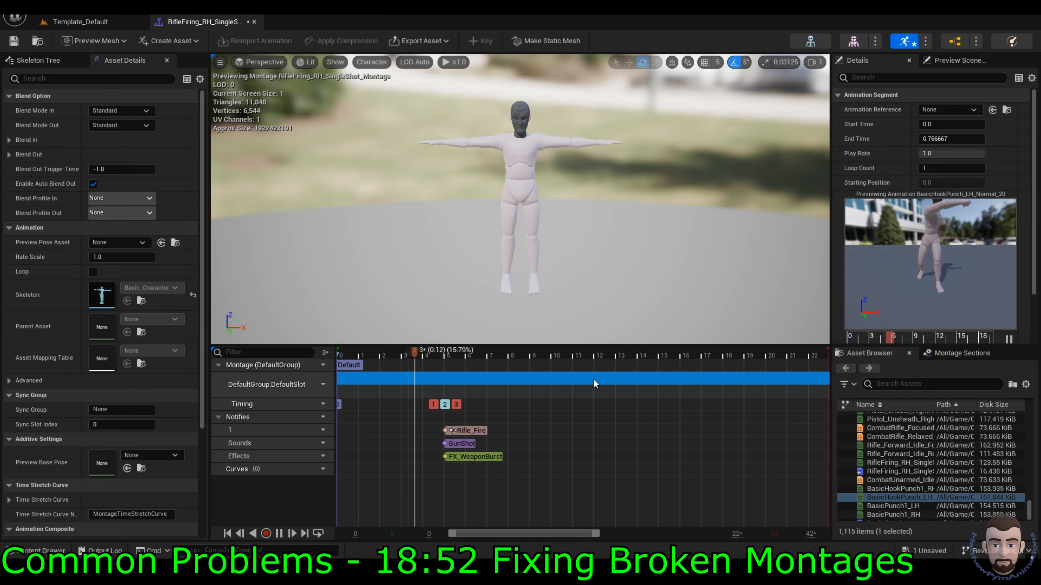
click(947, 109)
text(riflefiring)
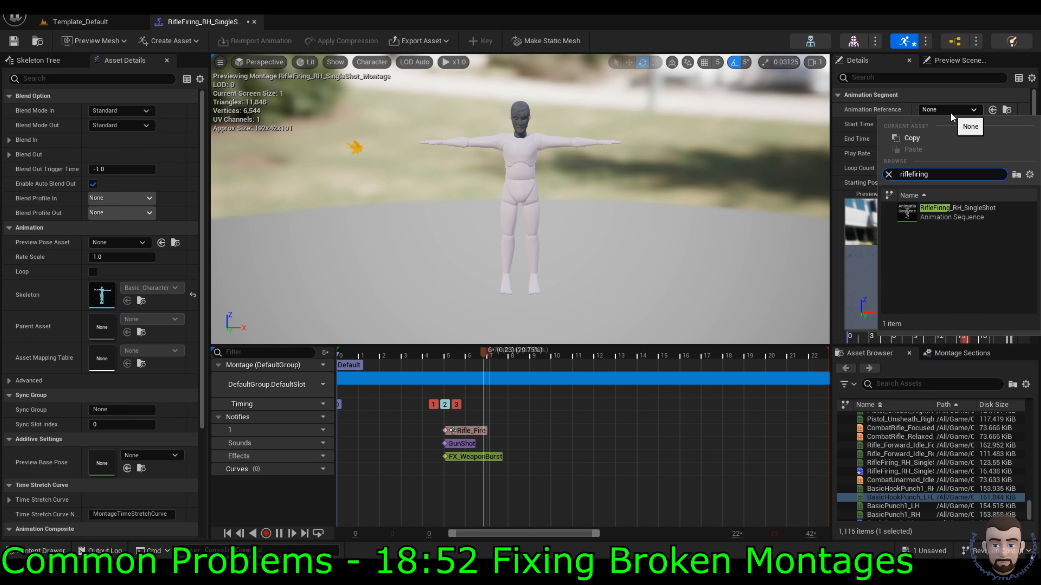
click(949, 206)
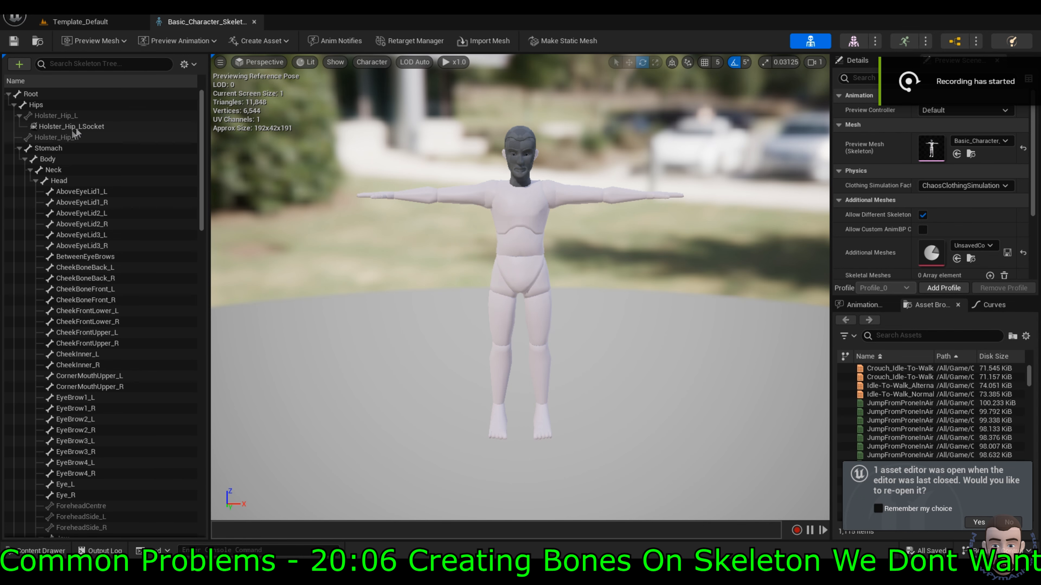
Step: Reimport the Harness1_Chest mesh from the new file Harness1_ChestNoTestBone
click(8, 94)
click(8, 94)
drag(202, 118, 204, 438)
key(ctrl+space)
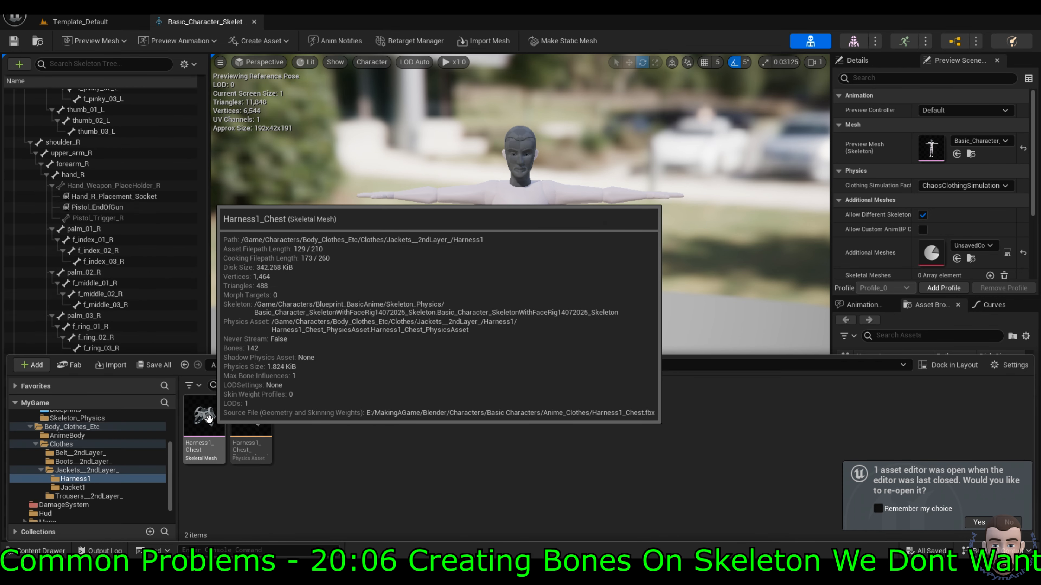
right_click(209, 418)
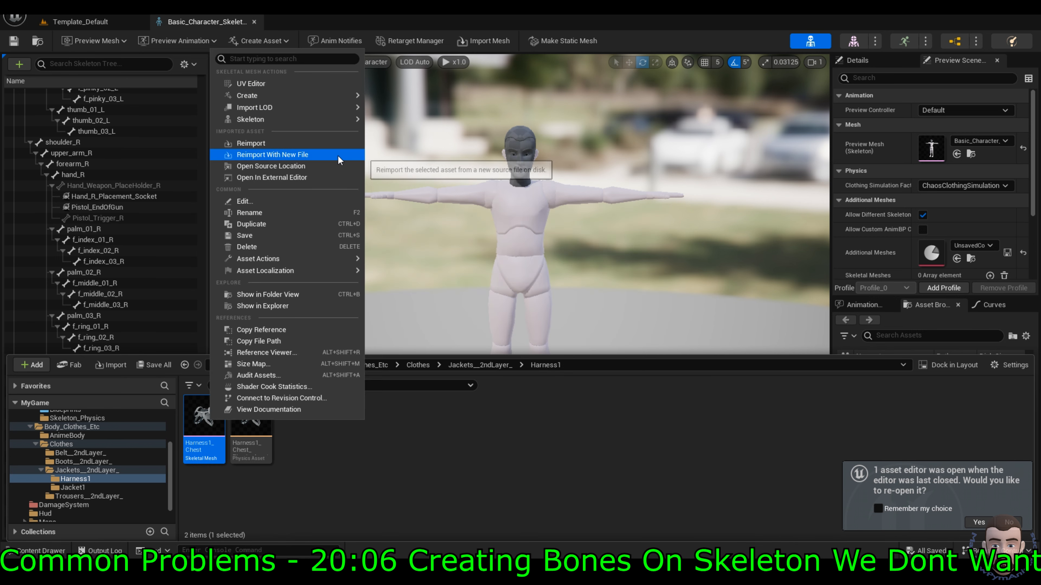
click(338, 157)
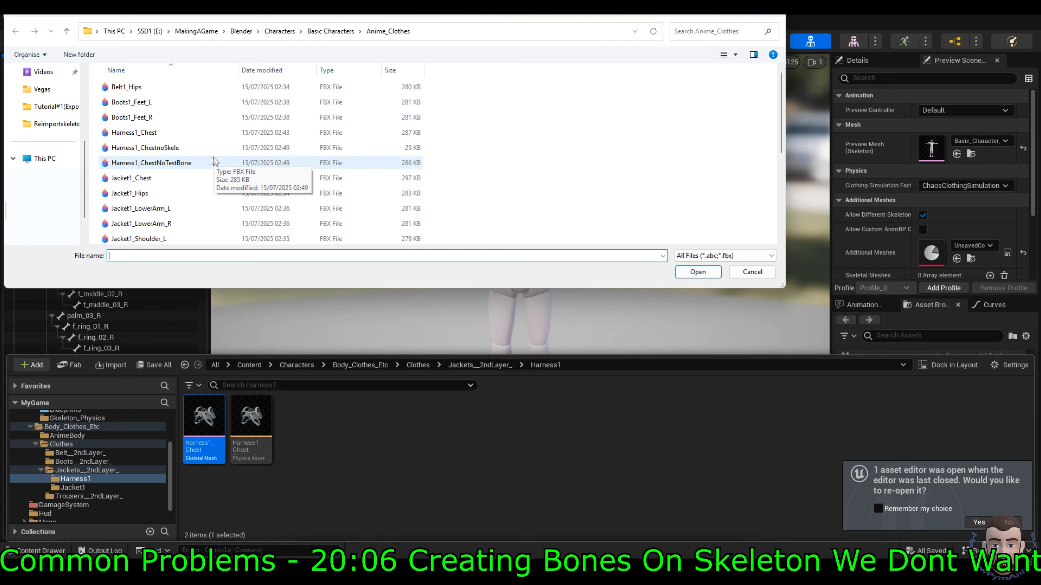
double_click(200, 132)
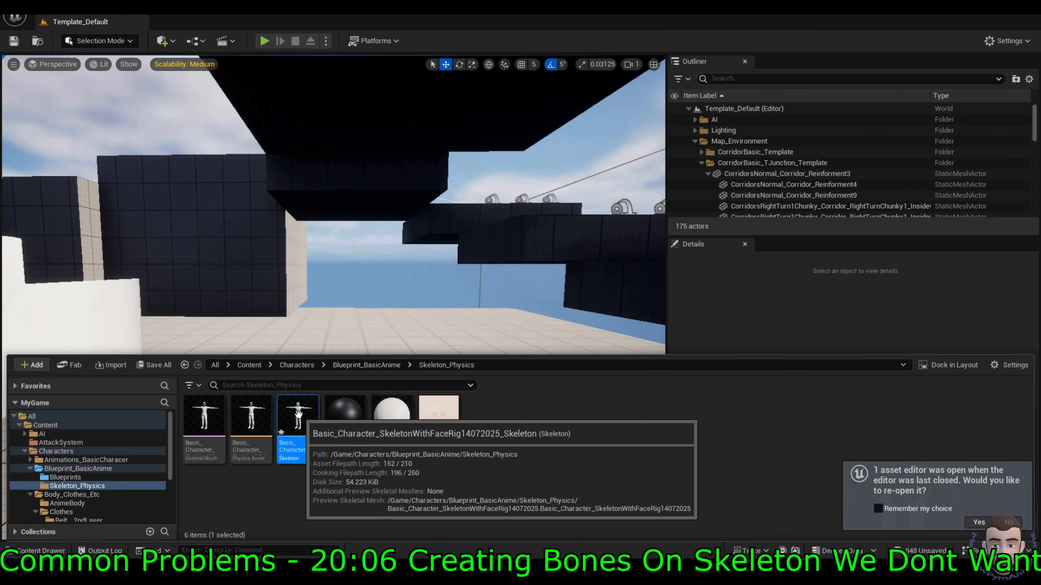
Step: Inspect the leftover testbone in the character skeleton, then reimport Harness1_Chest from Harness1_ChestNoTestBone again
double_click(297, 410)
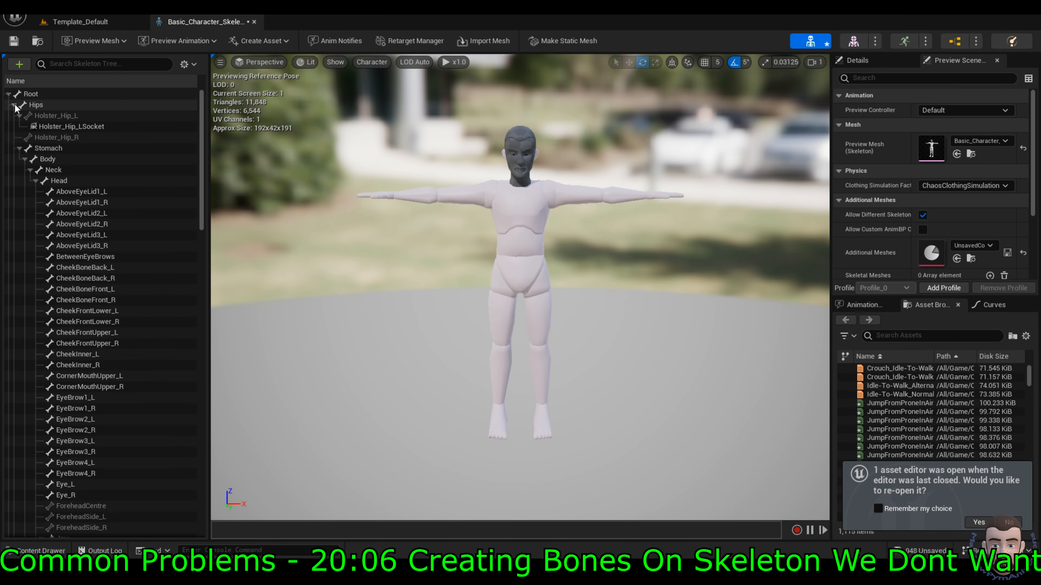
click(14, 105)
click(54, 115)
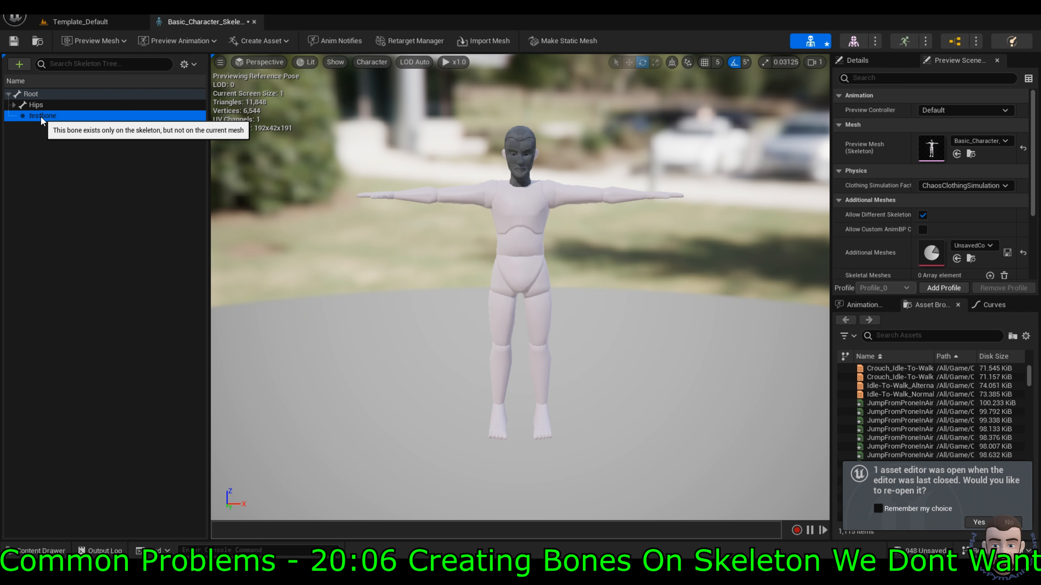
key(ctrl+space)
right_click(208, 417)
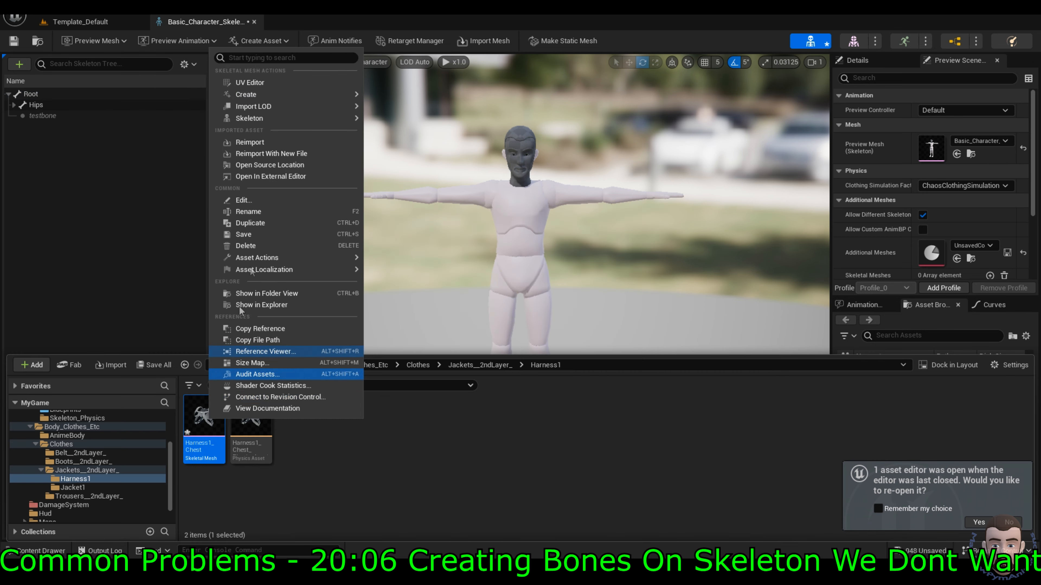
click(301, 156)
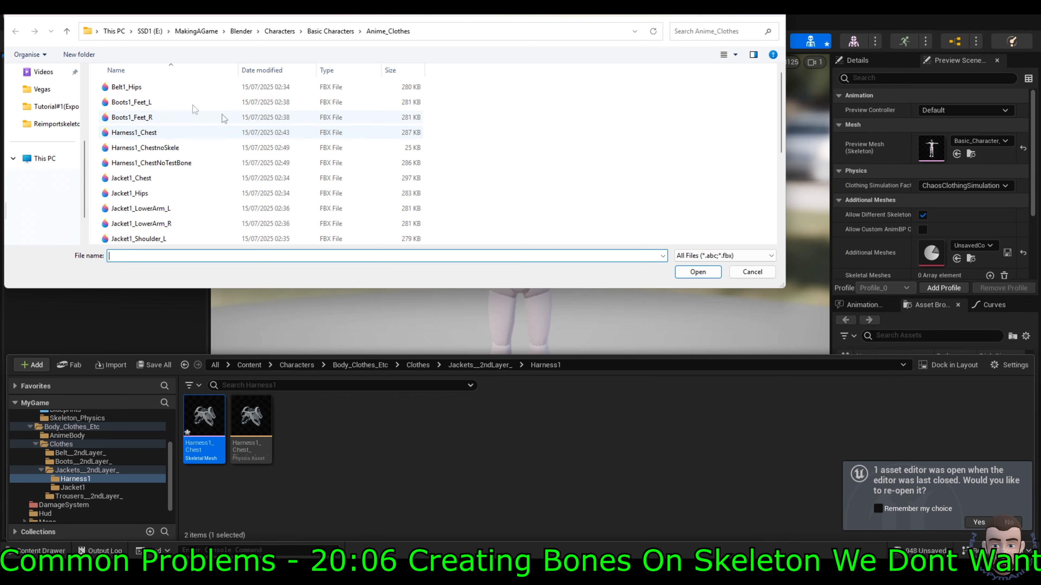
double_click(192, 163)
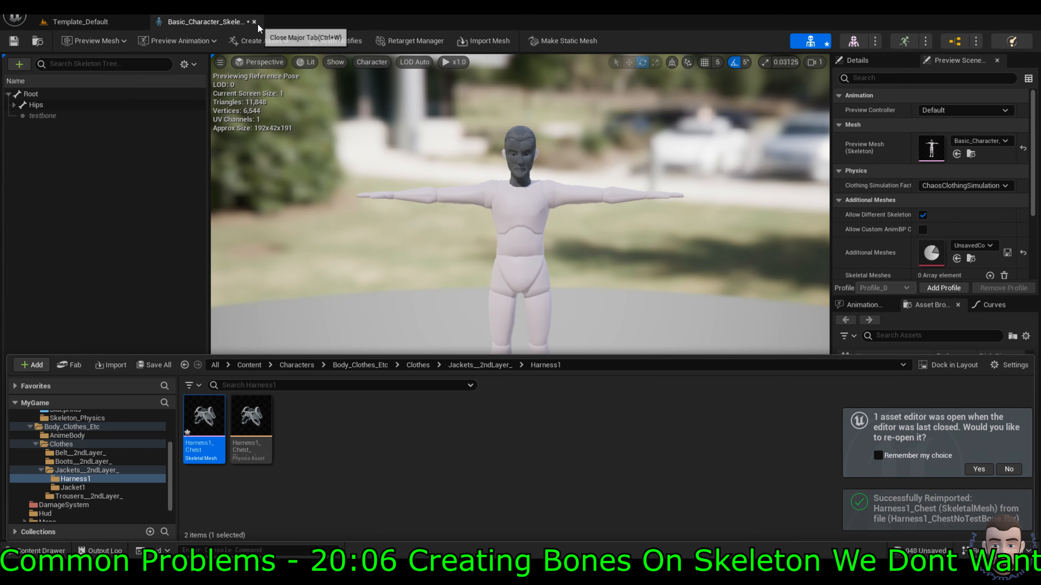